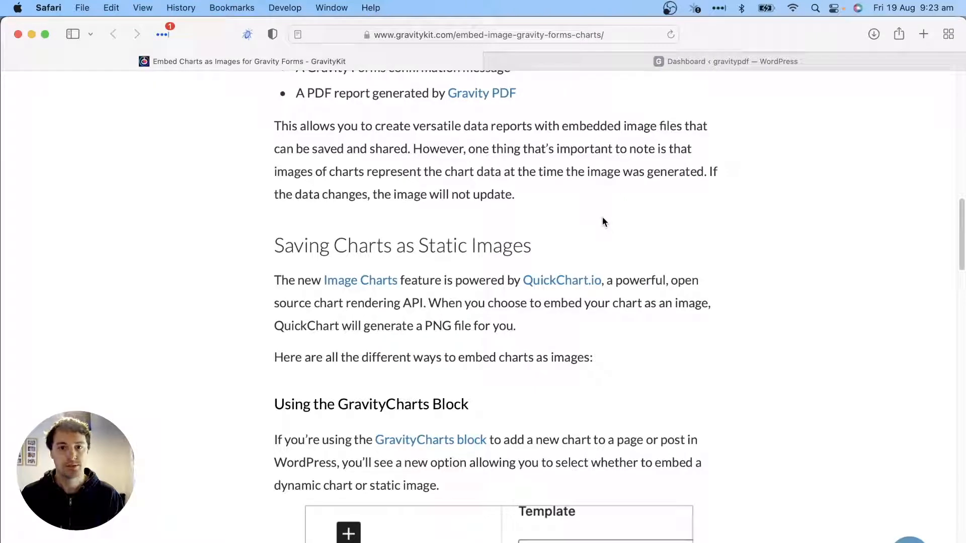
Open the article's QuickChart.io link in a new tab and switch to that tab
scroll(564, 288, down, 1)
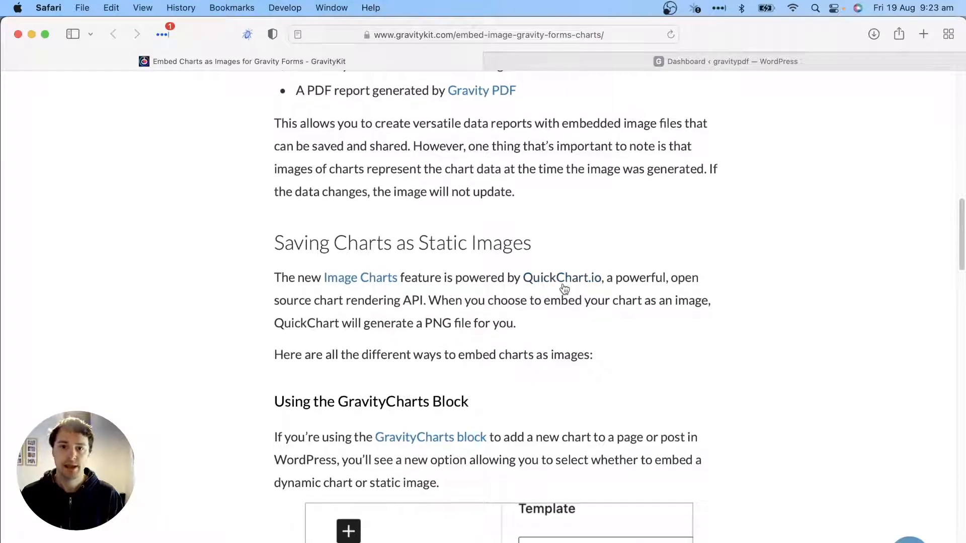
super+click(564, 285)
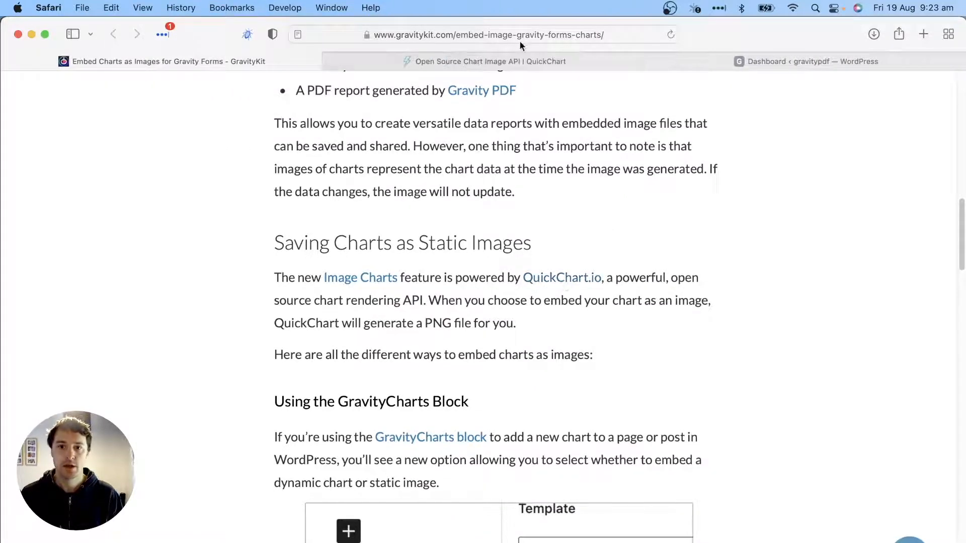
click(506, 64)
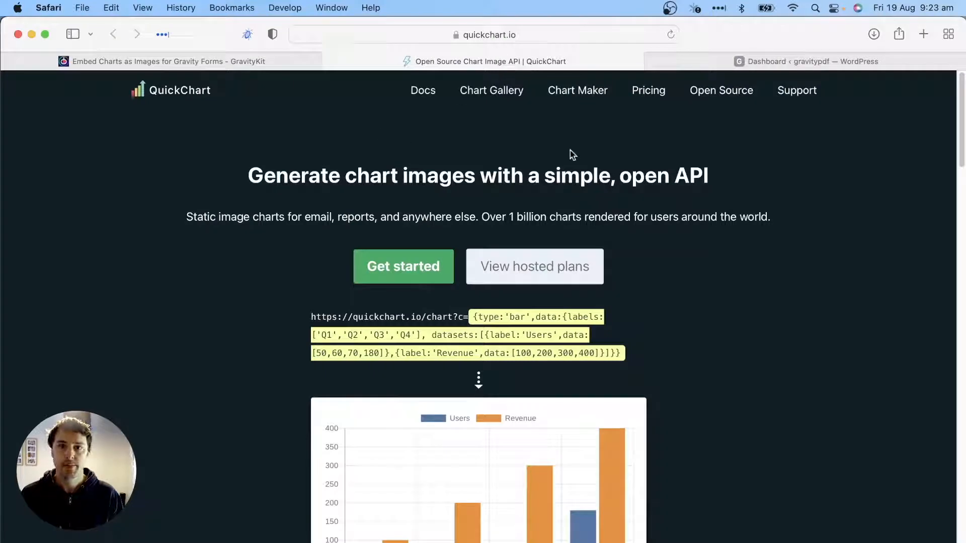
Open QuickChart's pricing page and compare the Community, Professional and Enterprise plans' price, features and limits
click(648, 90)
scroll(252, 352, down, 3)
scroll(277, 307, down, 7)
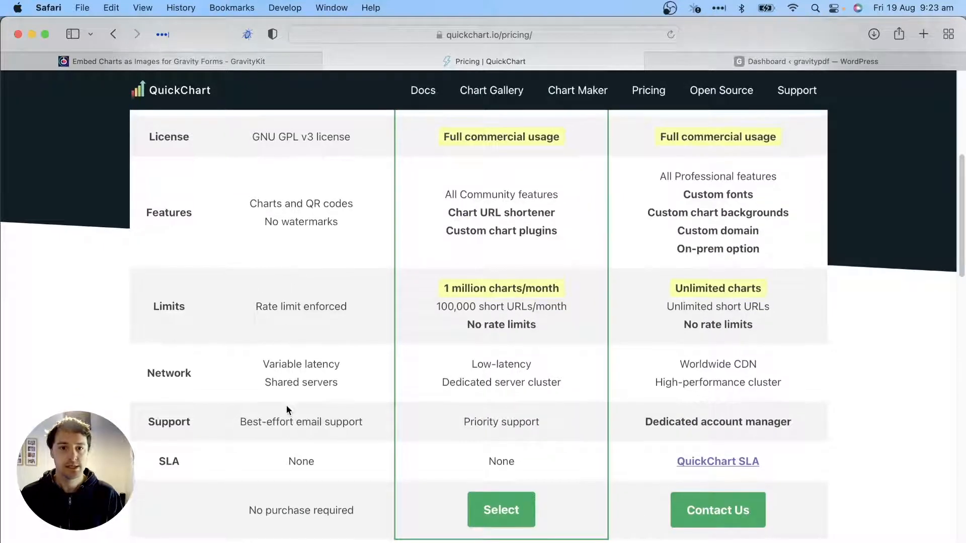
scroll(266, 362, up, 1)
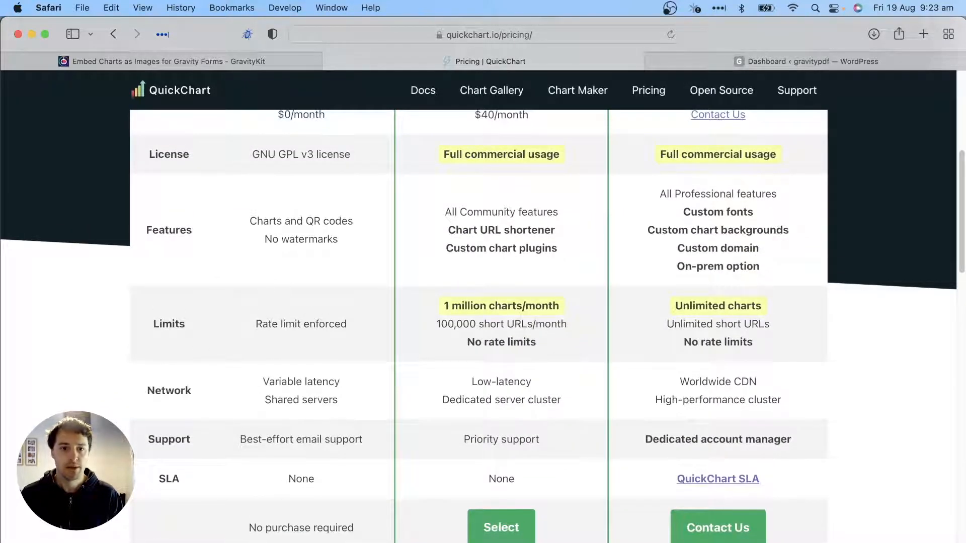
scroll(377, 517, up, 3)
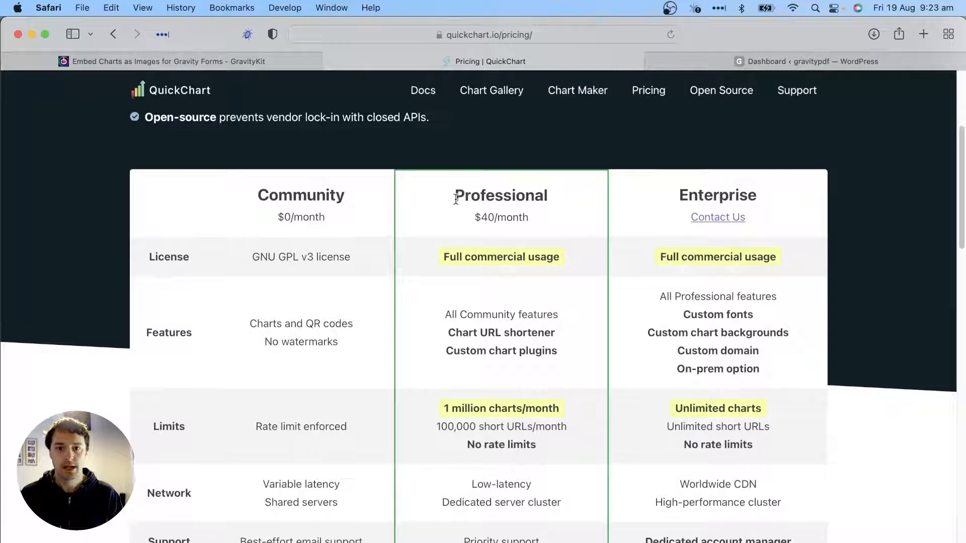
scroll(571, 221, down, 5)
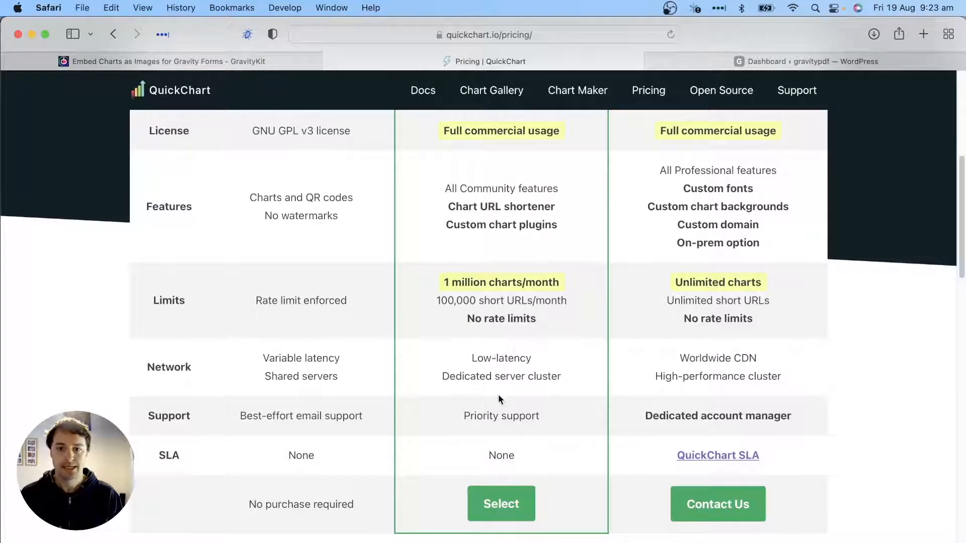
scroll(498, 398, up, 1)
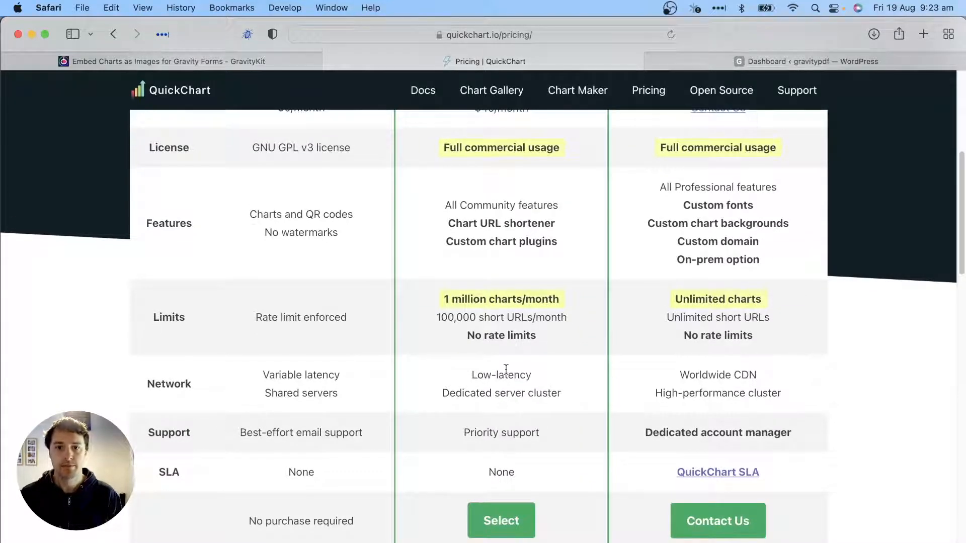
scroll(506, 369, up, 1)
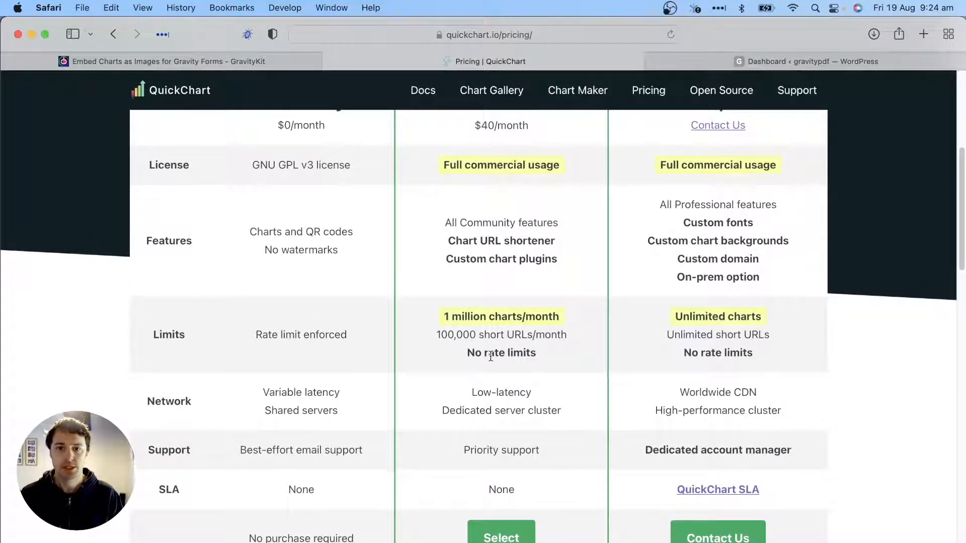
scroll(493, 383, up, 1)
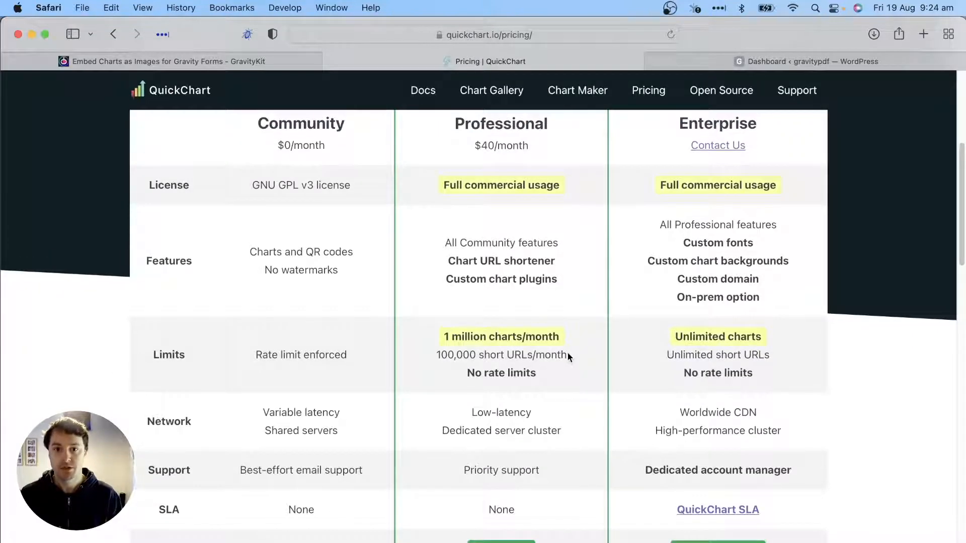
scroll(568, 356, up, 5)
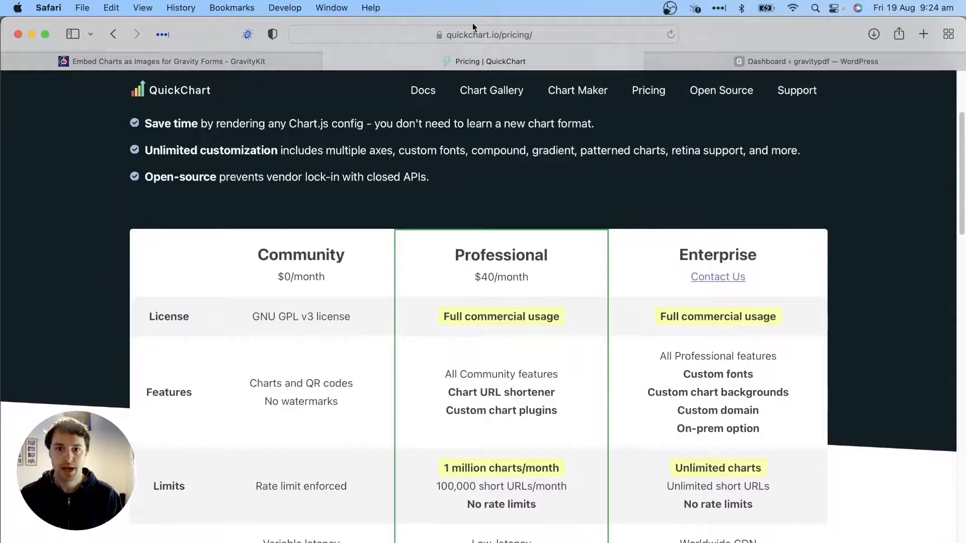
Return to the GravityKit article and review the block, shortcode and merge tag methods for embedding charts as images
click(184, 65)
scroll(87, 307, down, 1)
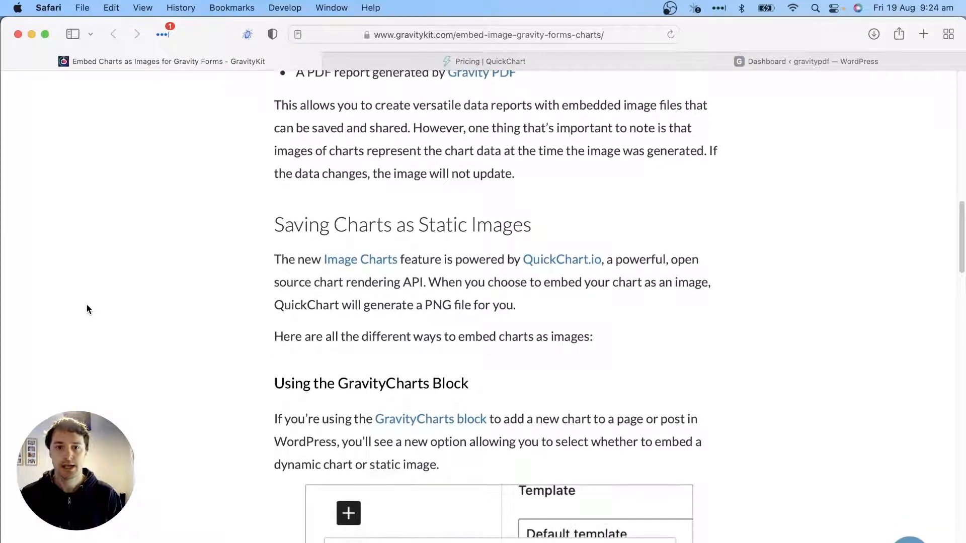
scroll(588, 380, down, 1)
scroll(581, 355, down, 1)
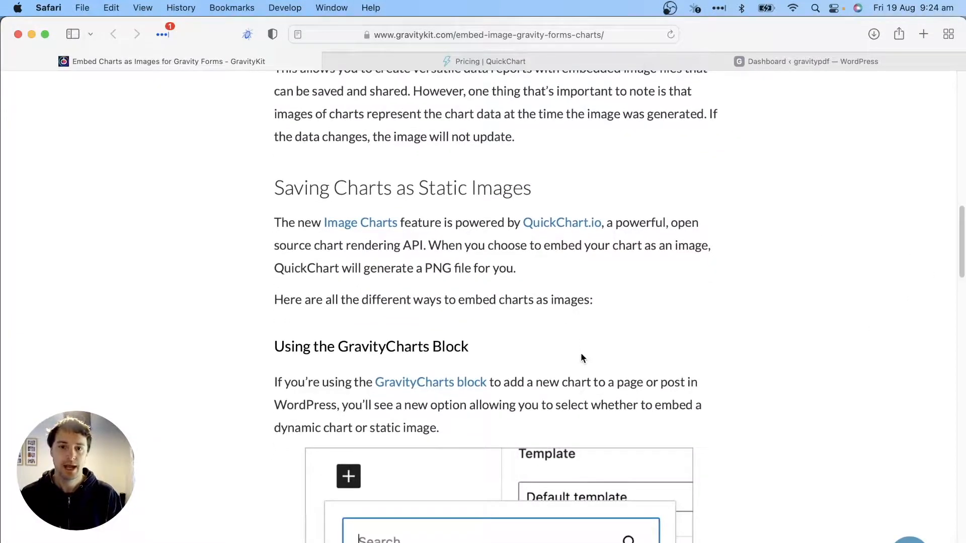
scroll(581, 358, down, 1)
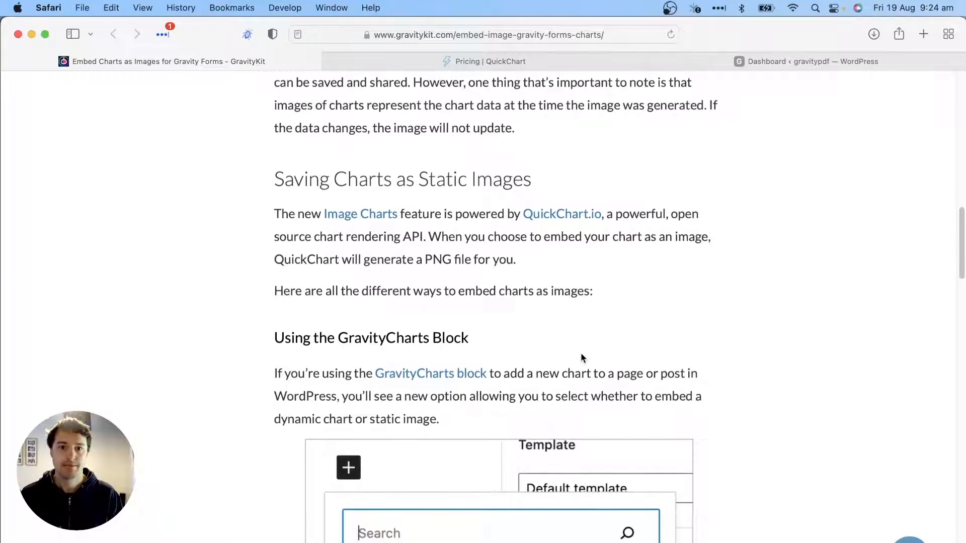
scroll(581, 358, down, 1)
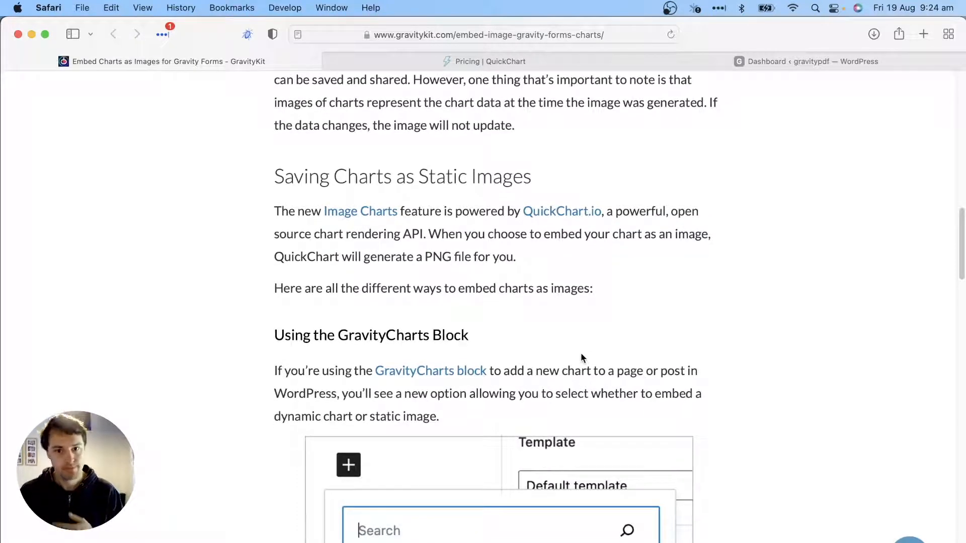
scroll(582, 359, down, 1)
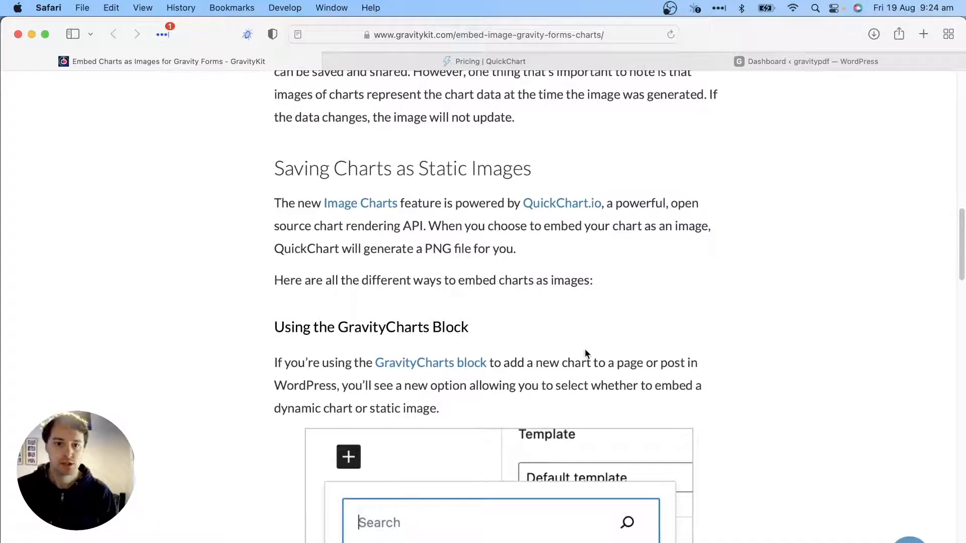
scroll(132, 317, down, 10)
scroll(134, 320, down, 20)
scroll(133, 322, down, 5)
scroll(132, 322, down, 5)
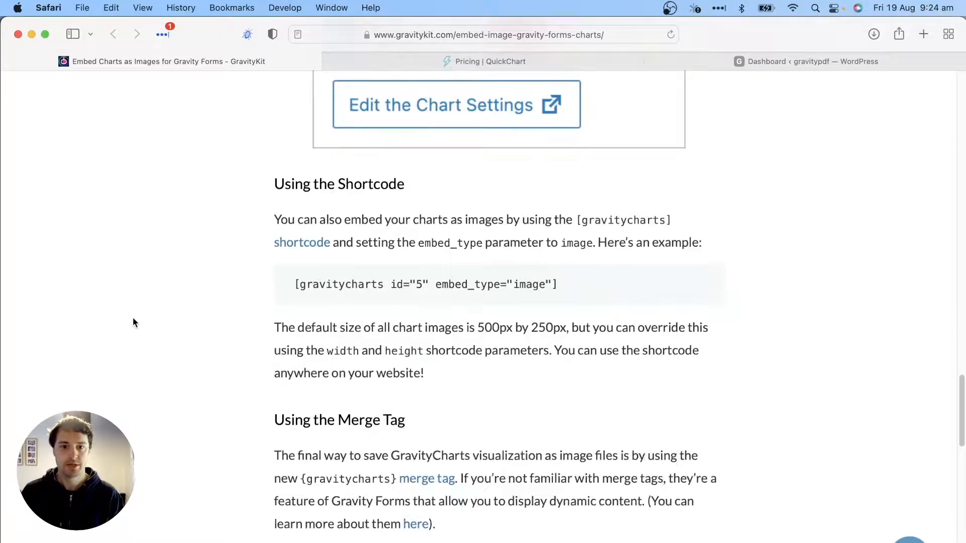
scroll(133, 322, down, 10)
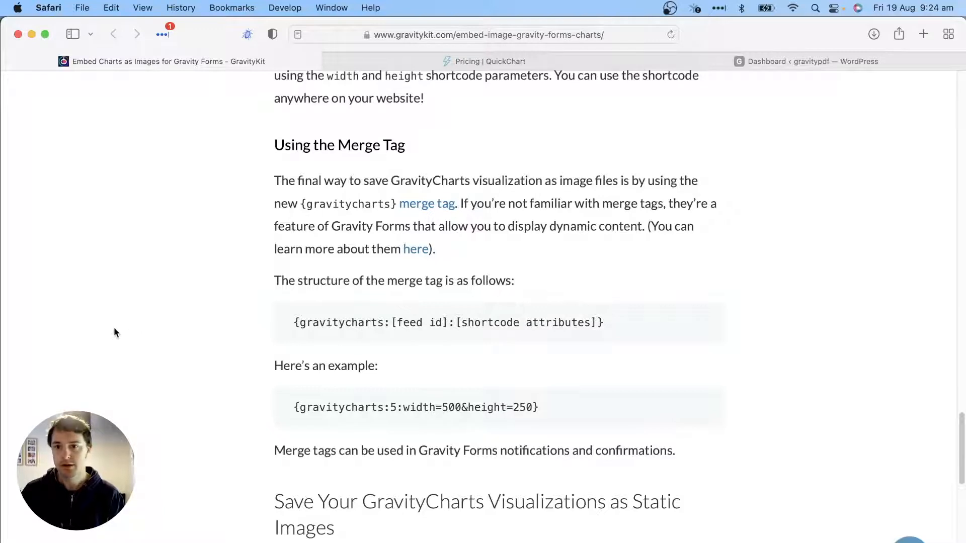
Close the QuickChart pricing tab and open GravityView's add-on management page in the WordPress admin
middle_click(458, 62)
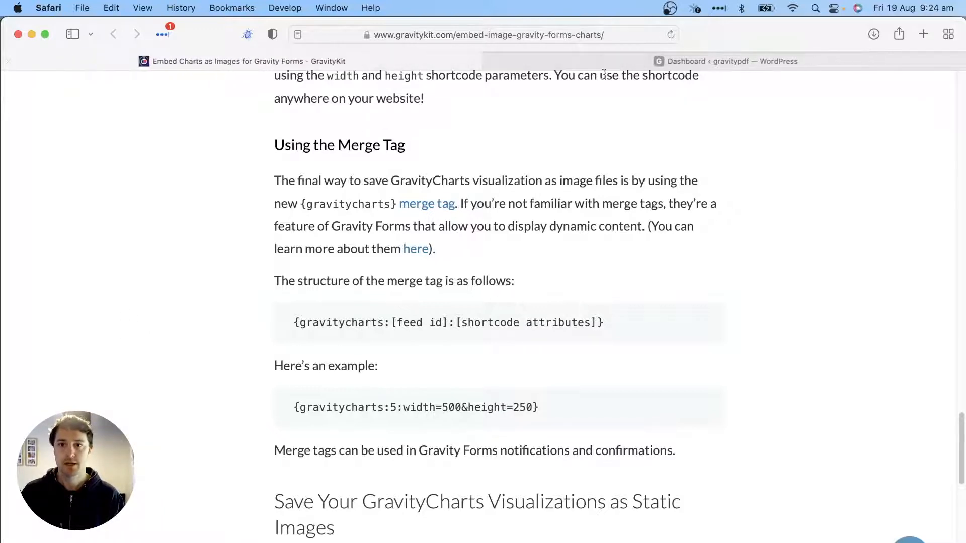
click(725, 64)
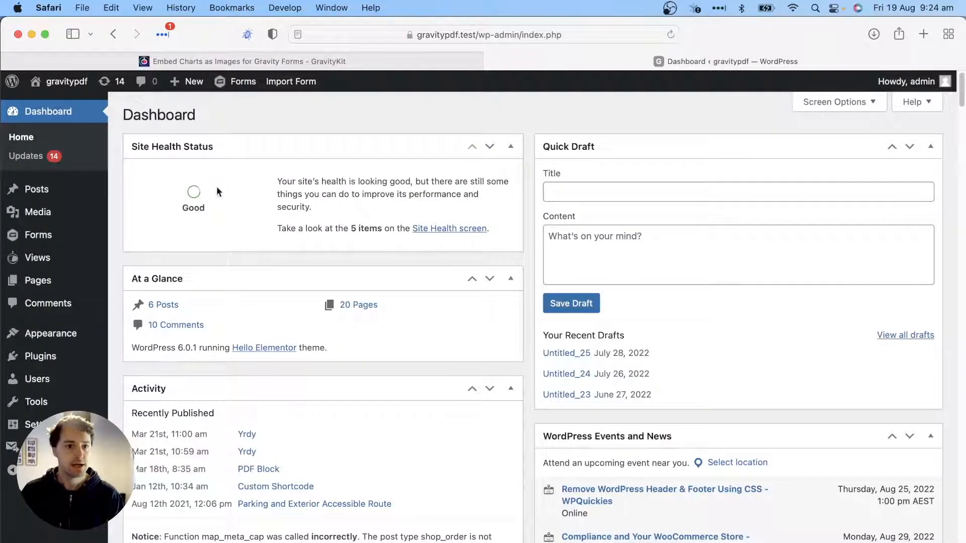
mouse_move(31, 258)
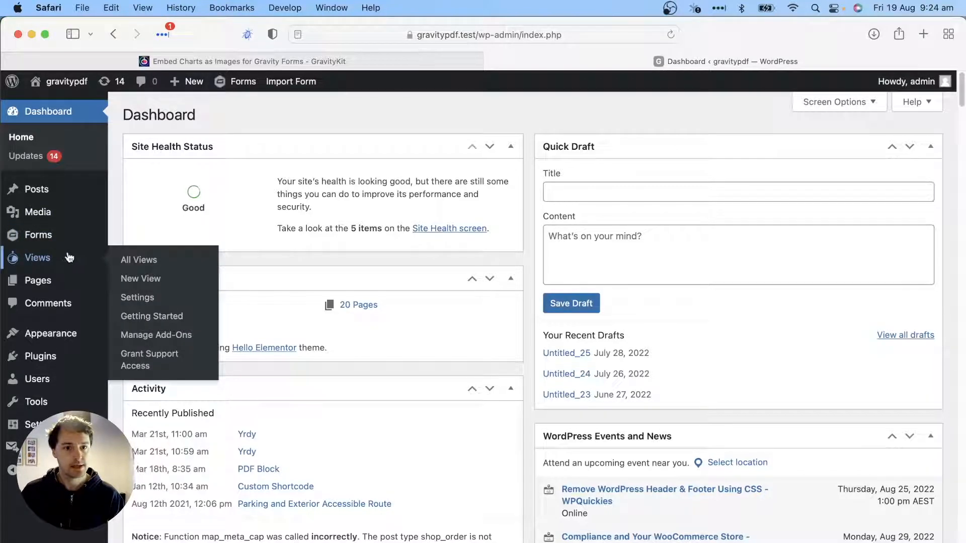
click(162, 338)
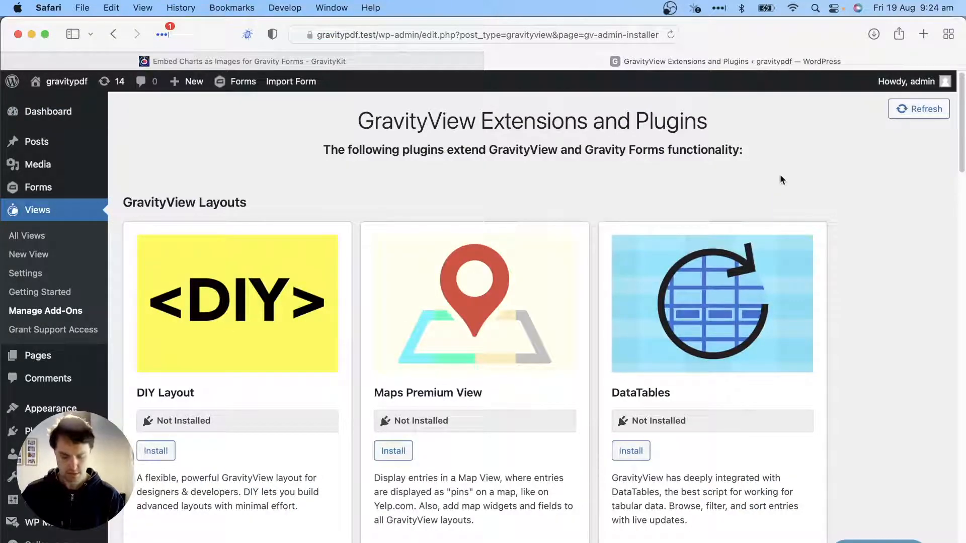
Find GravityCharts among the GravityView extensions and plugins, and install and activate it
scroll(779, 179, down, 15)
key(super+f)
text(gravity)
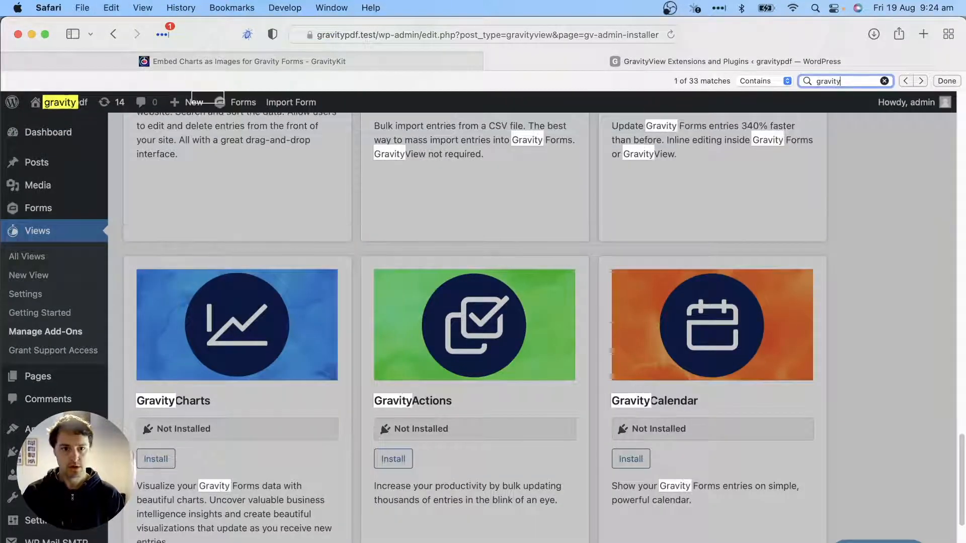
scroll(321, 376, down, 3)
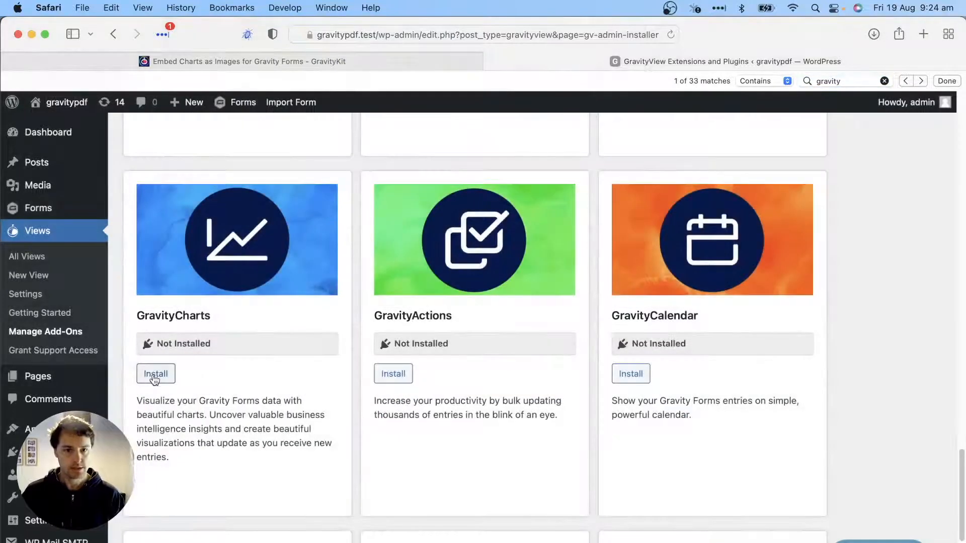
click(154, 375)
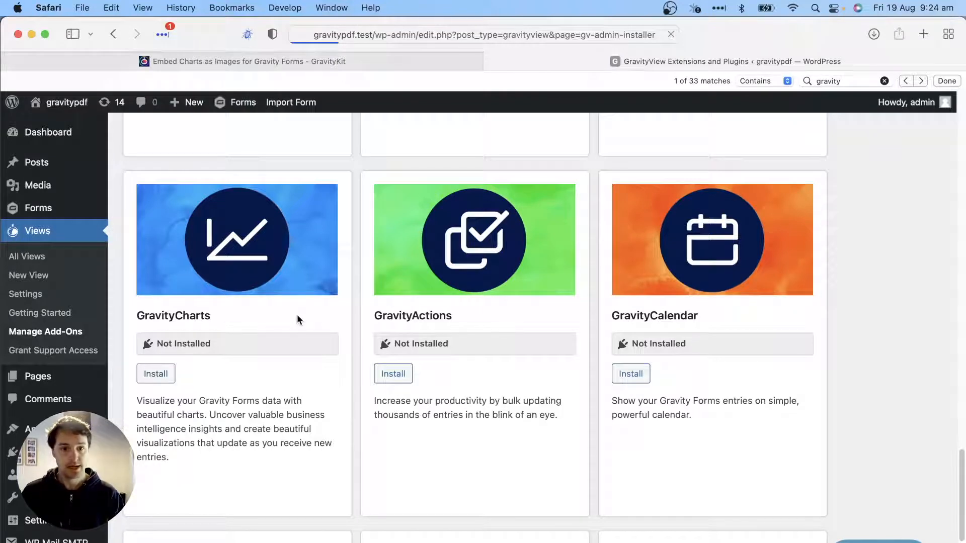
scroll(297, 315, down, 1)
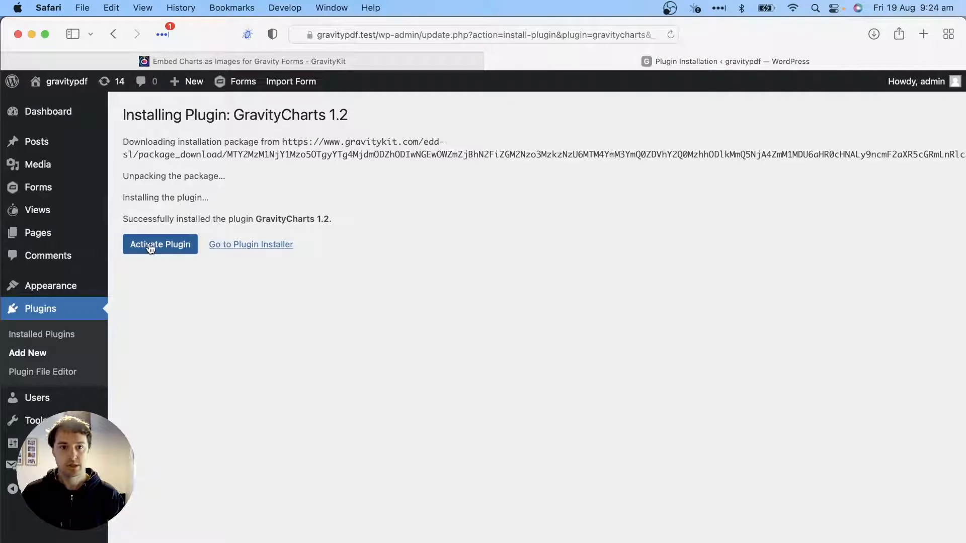
click(150, 246)
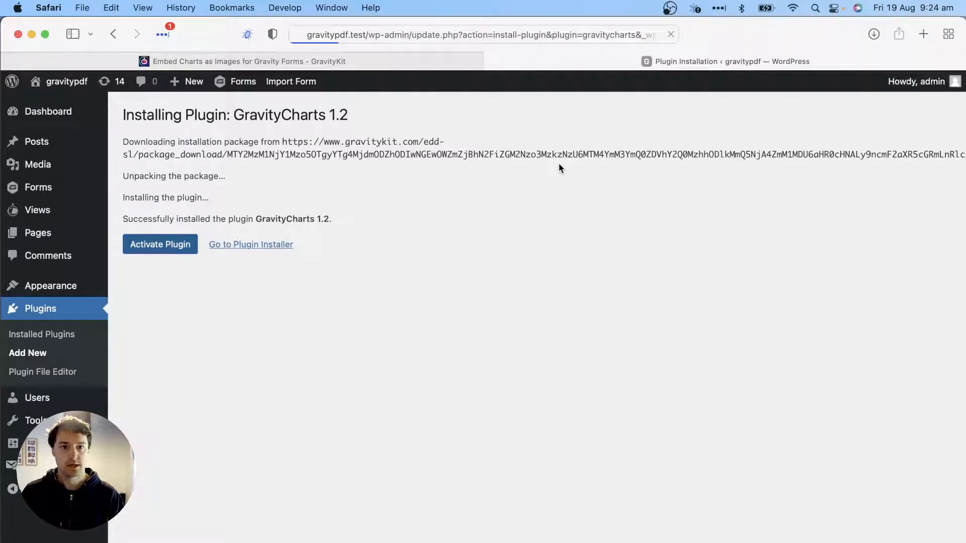
Find GravityCharts among the installed plugins and open its settings page
scroll(558, 166, down, 7)
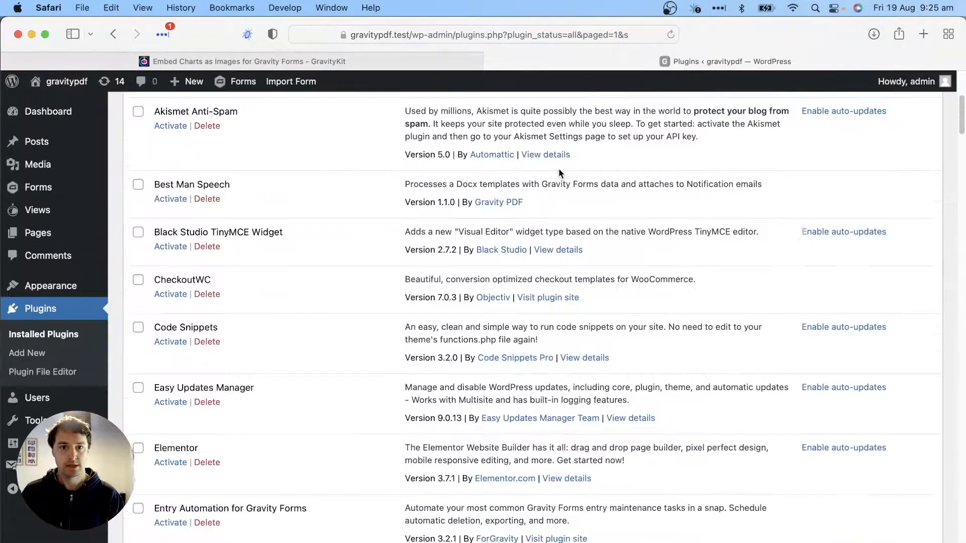
scroll(559, 170, down, 20)
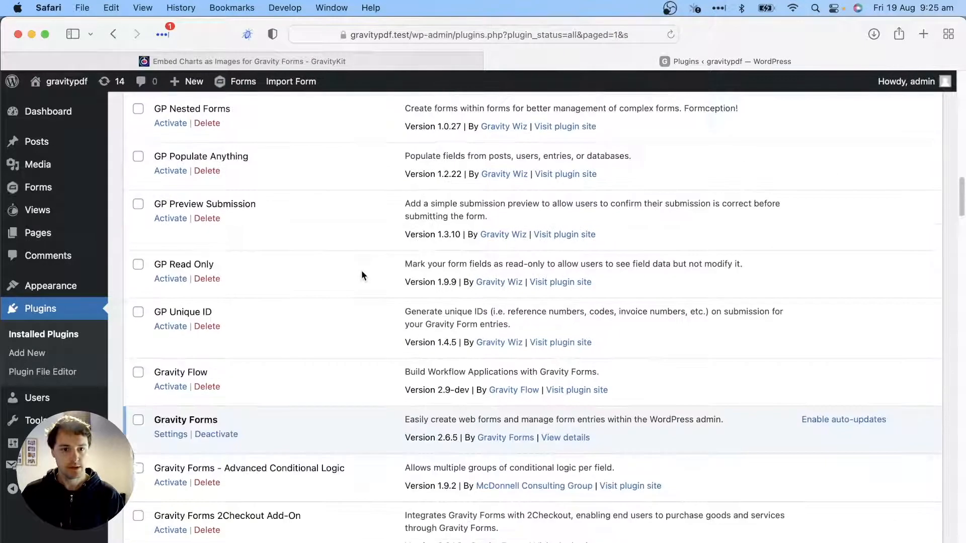
scroll(362, 270, down, 20)
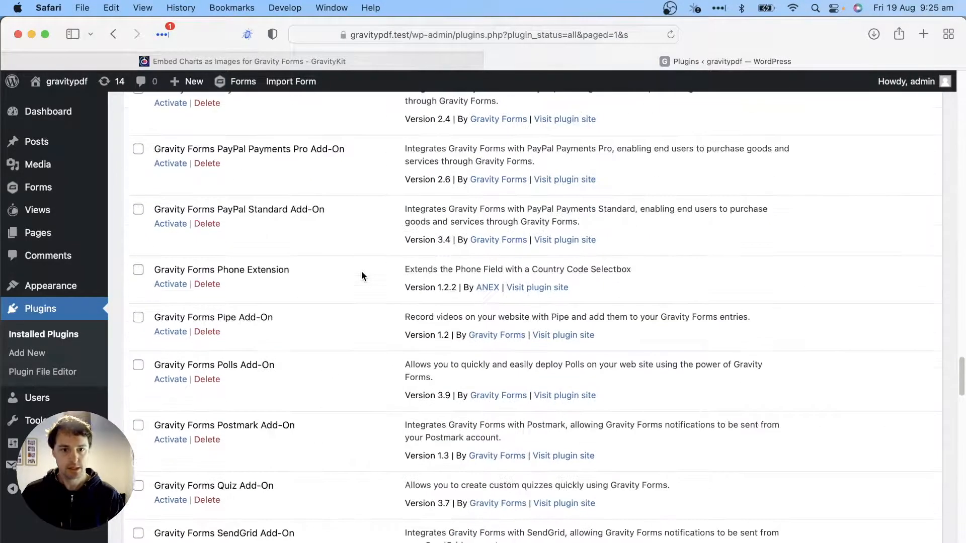
scroll(361, 276, down, 15)
key(super+f)
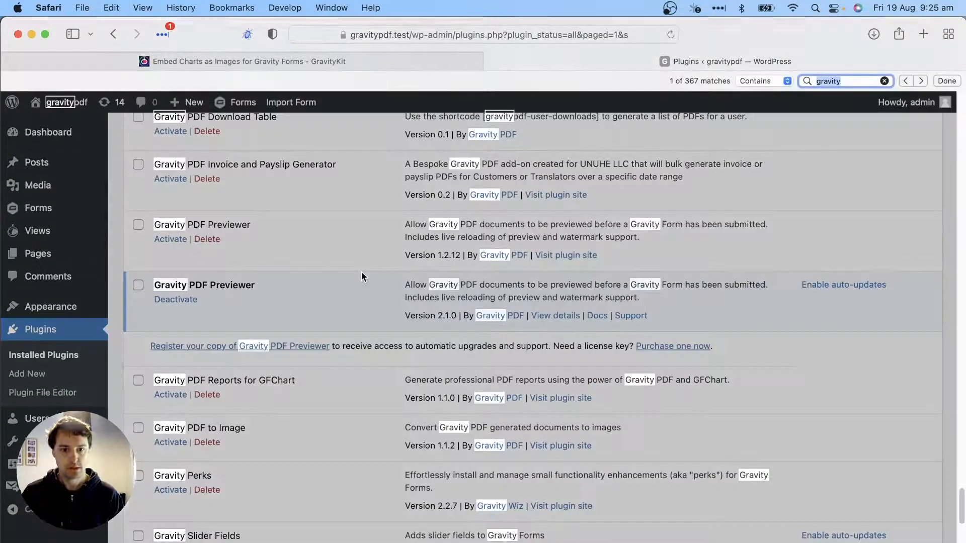
key(Escape)
scroll(335, 323, down, 3)
click(162, 401)
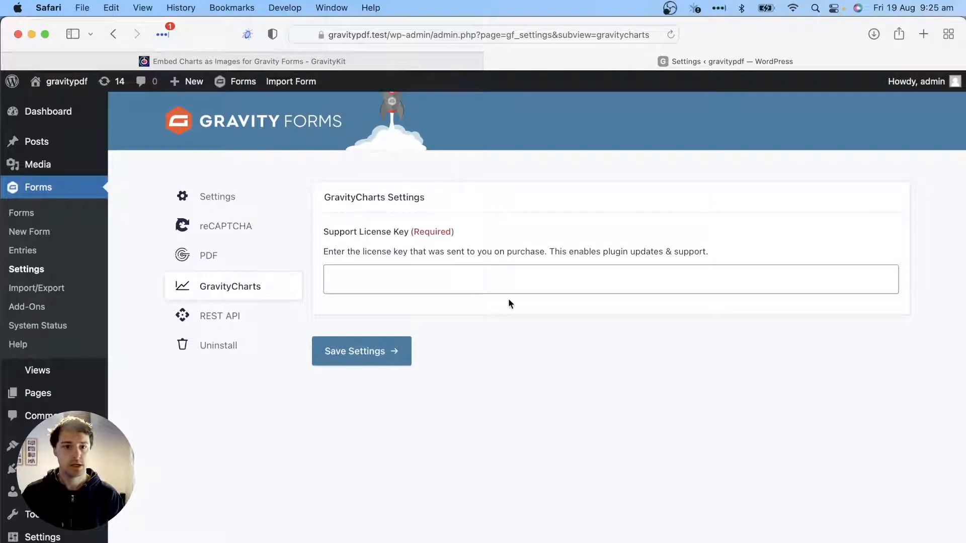
Open the Gravity Forms list of forms and sort it by number of entries in descending order
click(47, 216)
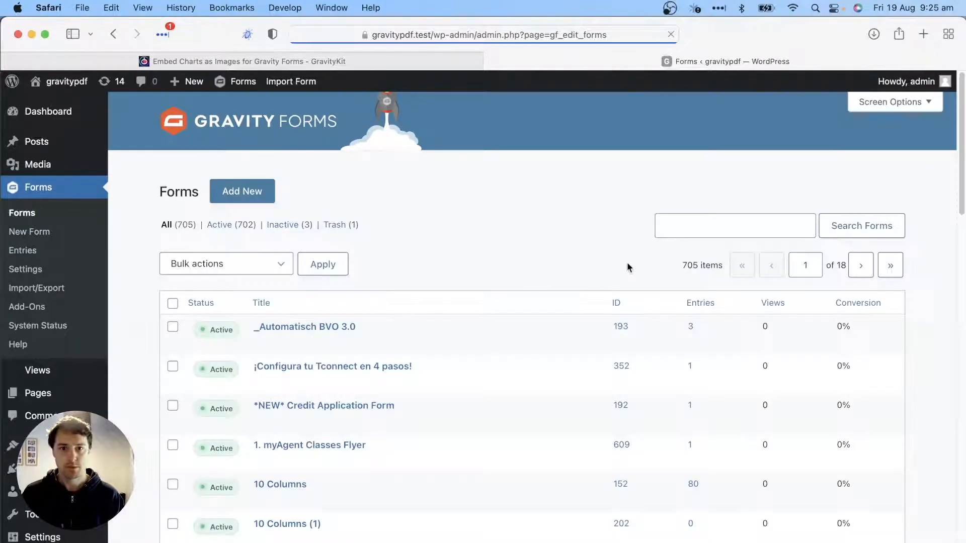
click(699, 303)
click(700, 304)
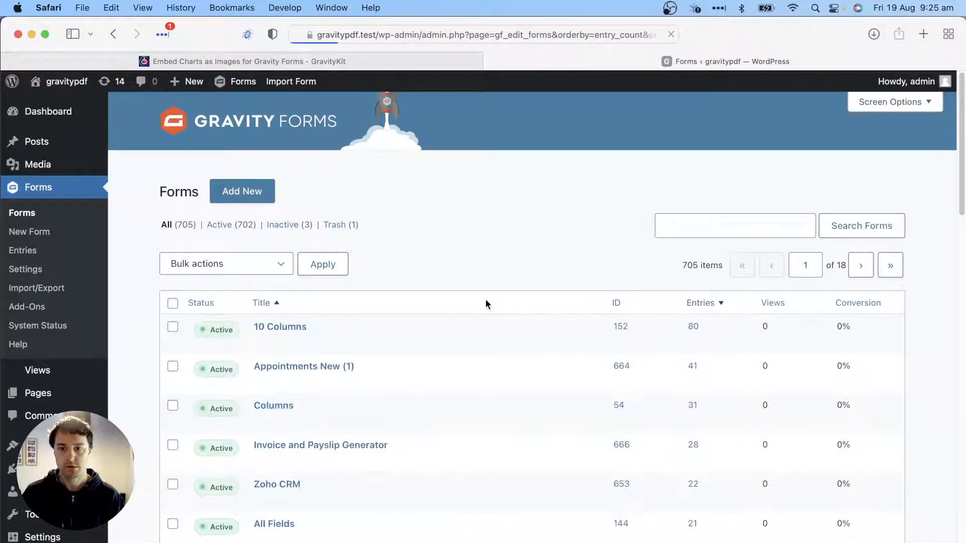
scroll(485, 299, down, 5)
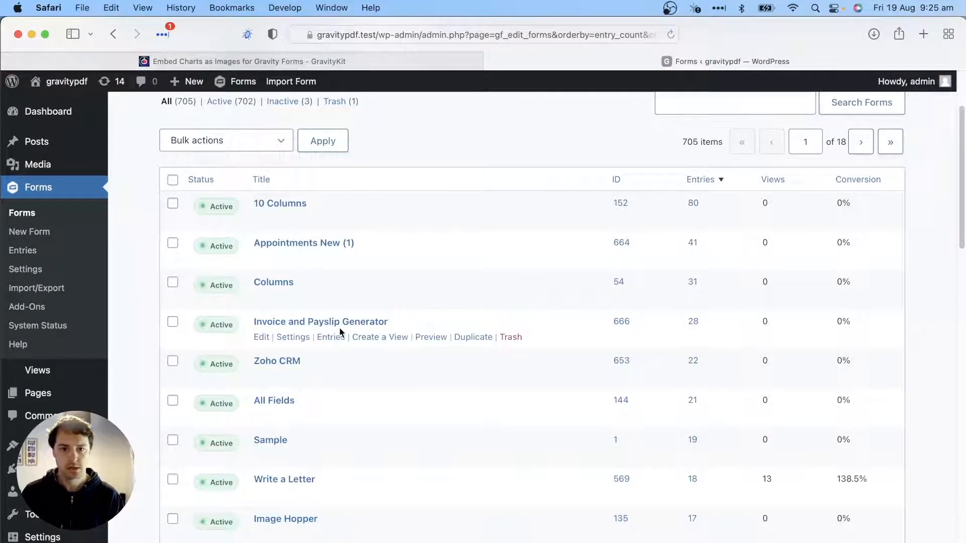
Open the GravityCharts settings of the Invoice and Payslip Generator form
mouse_move(300, 340)
scroll(303, 351, down, 1)
scroll(304, 354, down, 1)
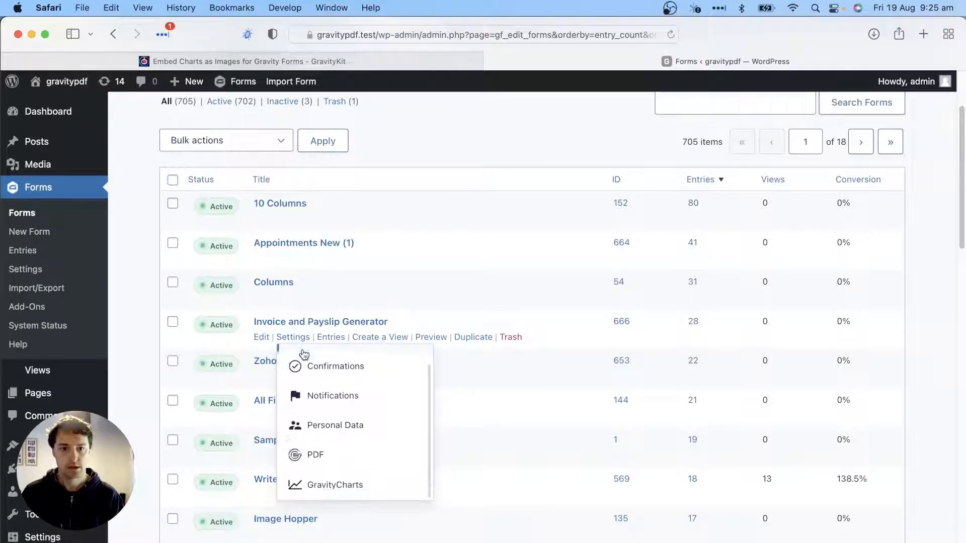
click(330, 485)
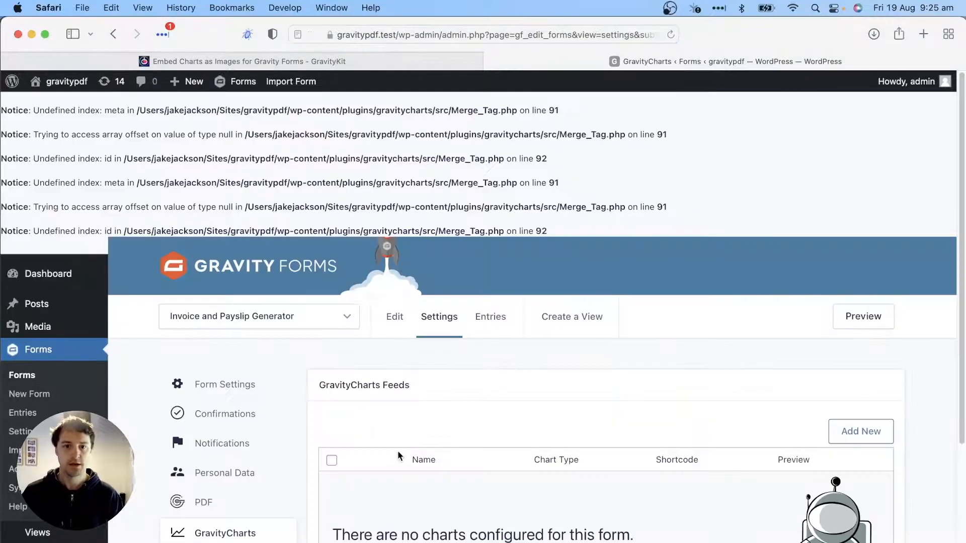
Examine the PHP notices about the GravityCharts Merge_Tag.php file above the form's settings
click(327, 315)
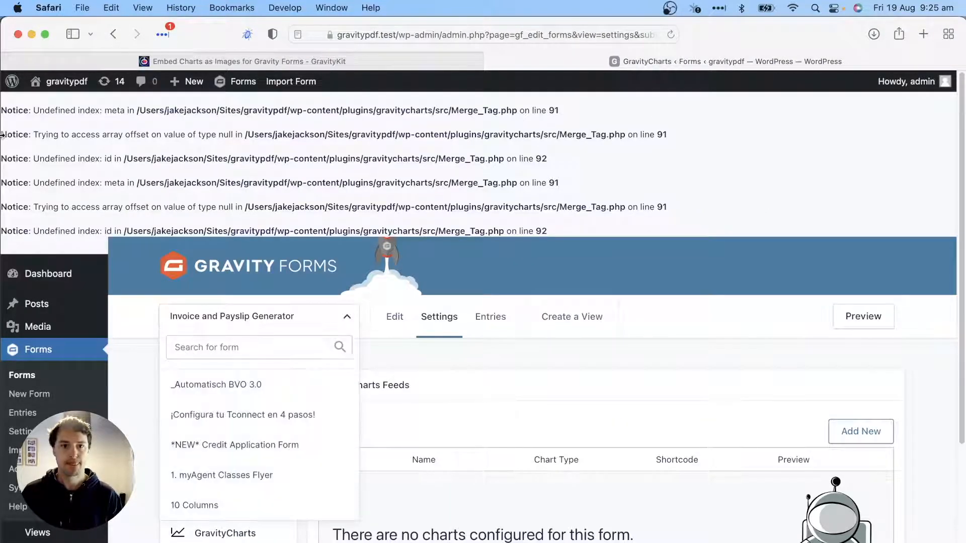
drag(4, 110, 692, 226)
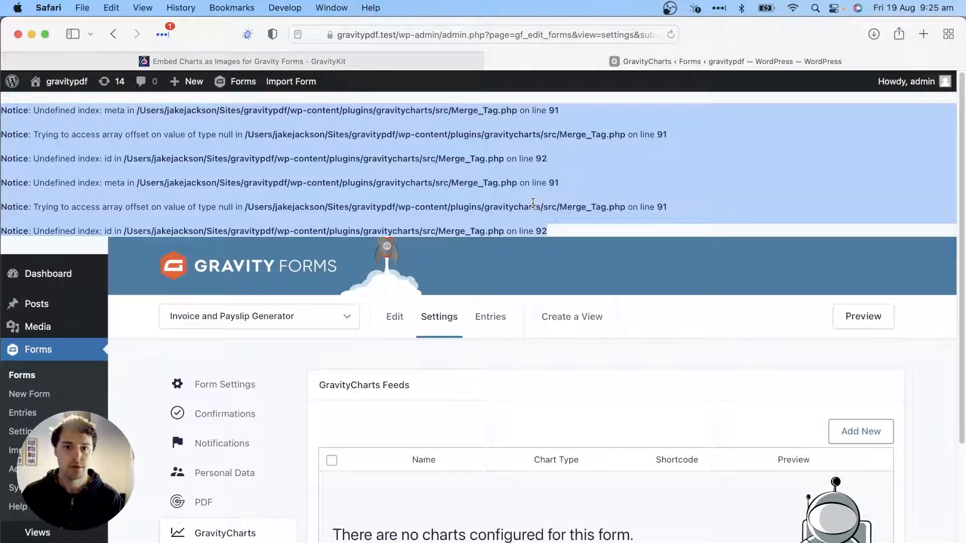
click(605, 211)
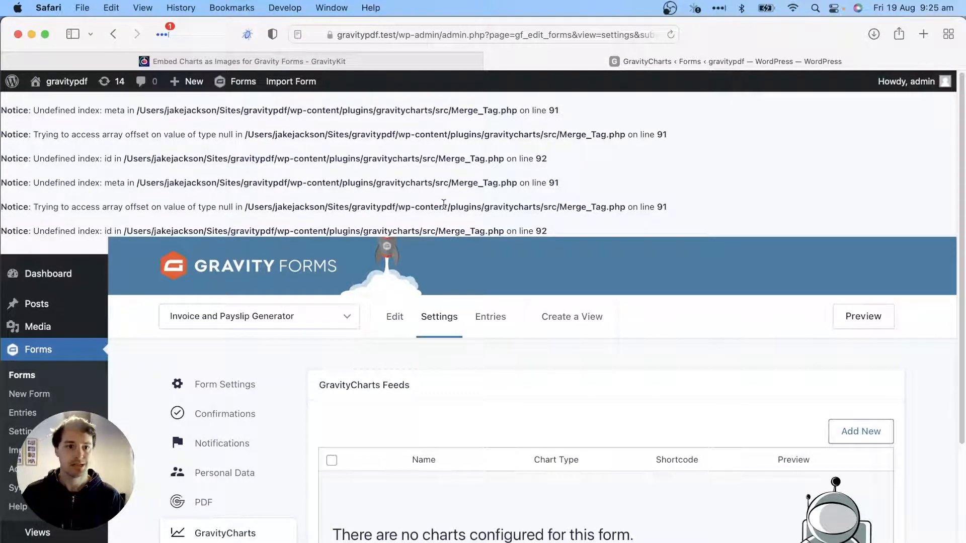
scroll(444, 204, down, 1)
scroll(445, 205, up, 1)
drag(568, 232, 3, 108)
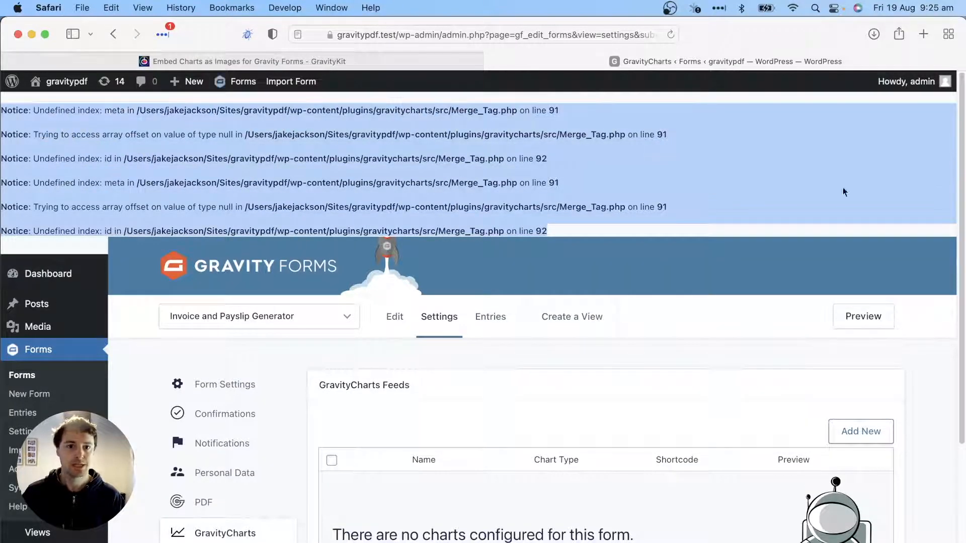
click(432, 187)
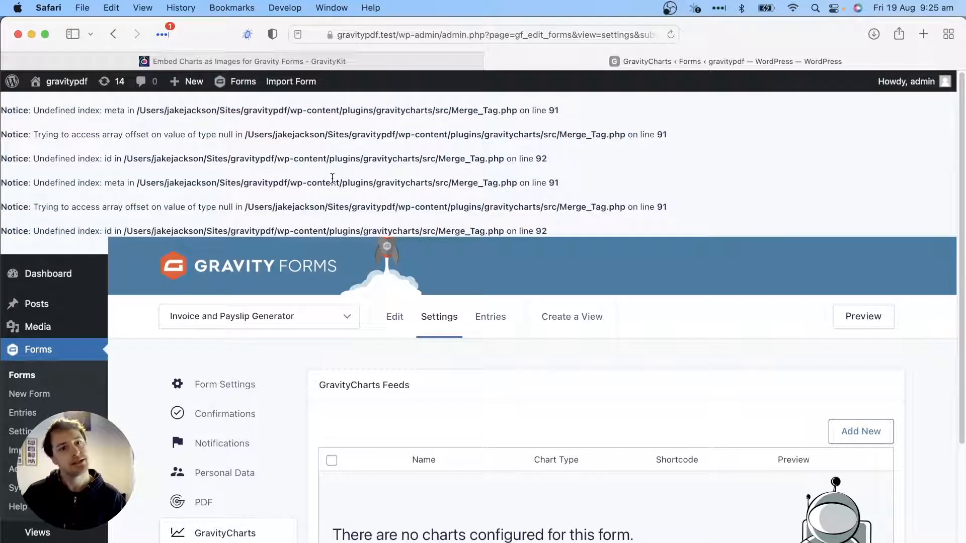
Create a new GravityCharts feed for the form and name it "Chart"
scroll(431, 188, down, 4)
scroll(428, 187, down, 5)
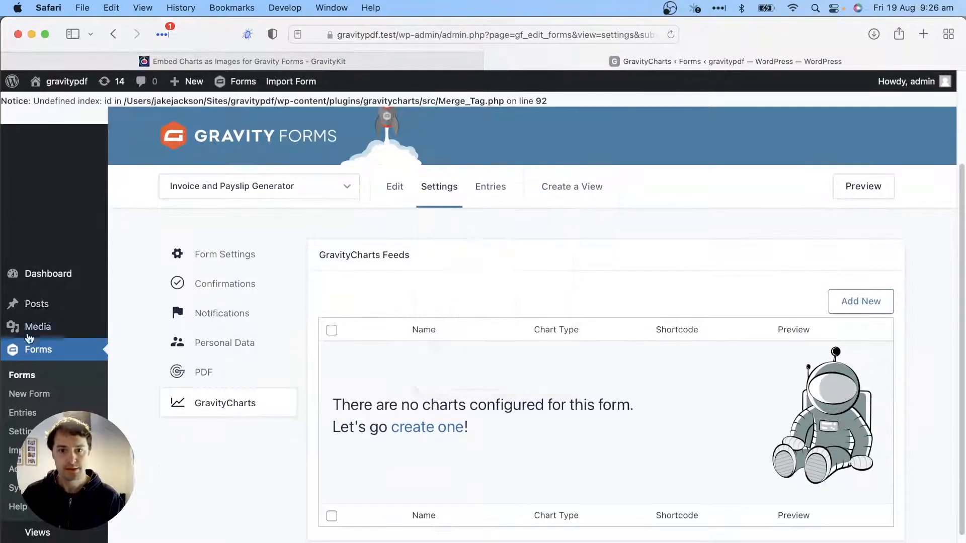
scroll(436, 432, down, 5)
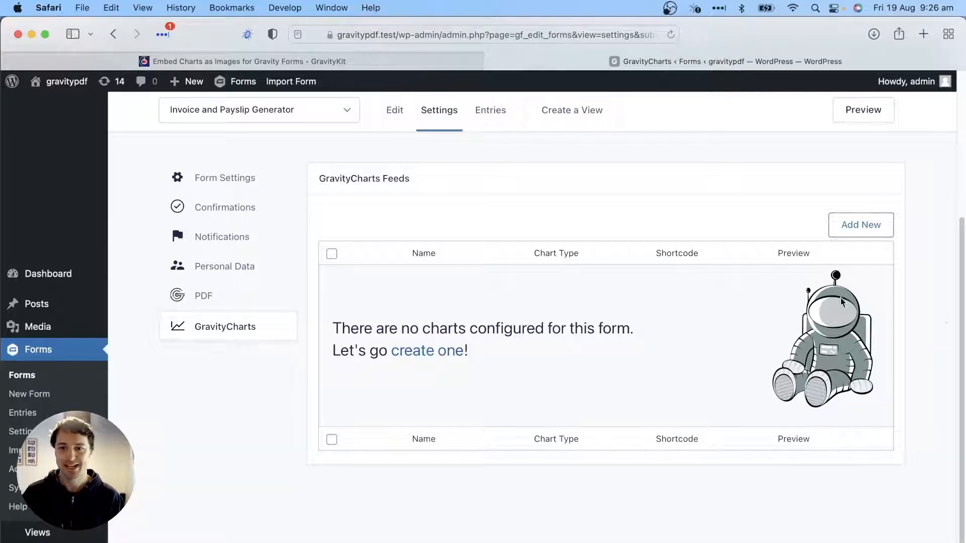
click(429, 351)
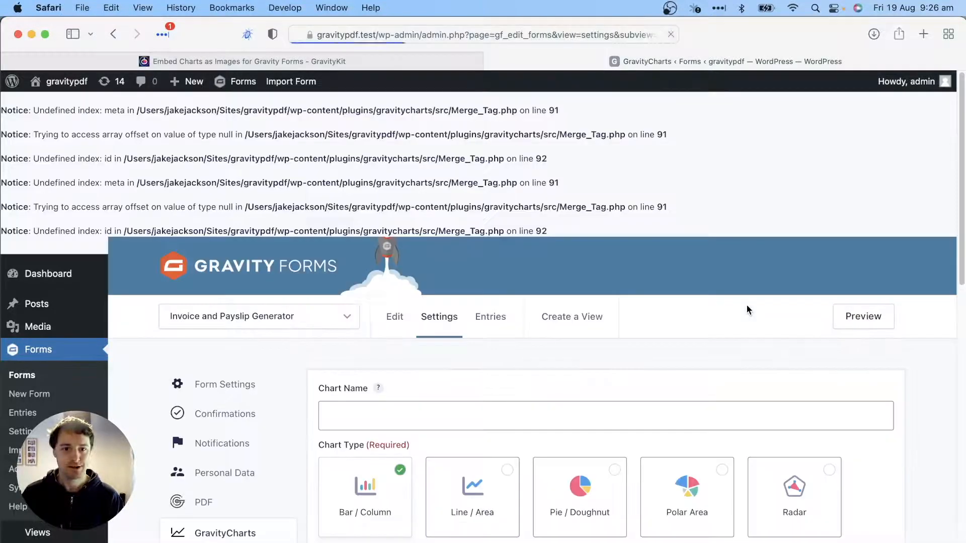
scroll(746, 304, down, 5)
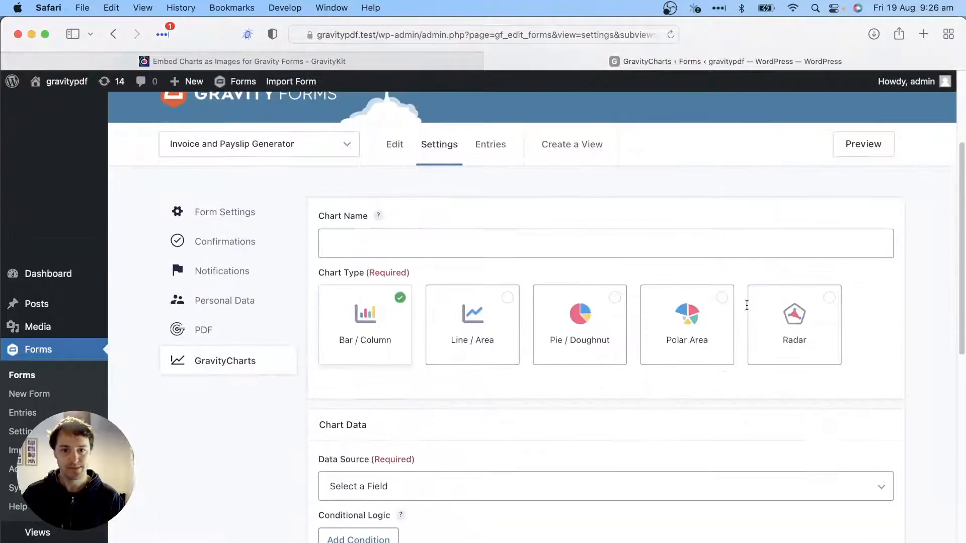
click(752, 250)
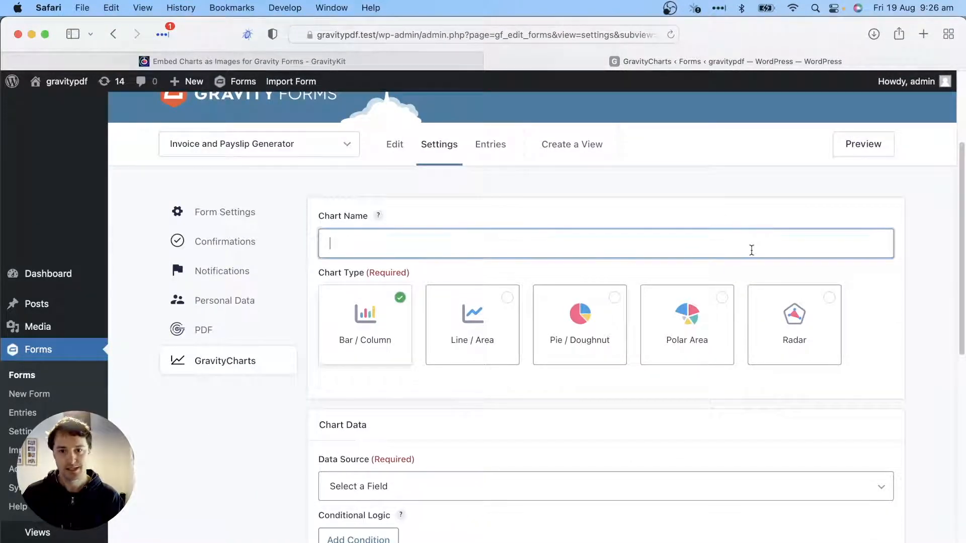
text(Chart)
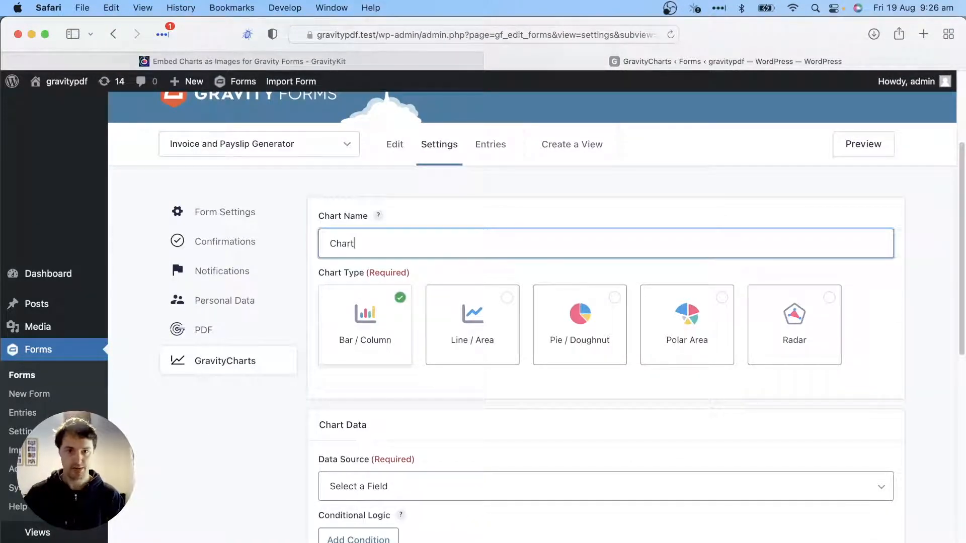
click(370, 388)
Set the chart's data source to the field "What type of document(s) do you want generated?"
scroll(359, 388, down, 1)
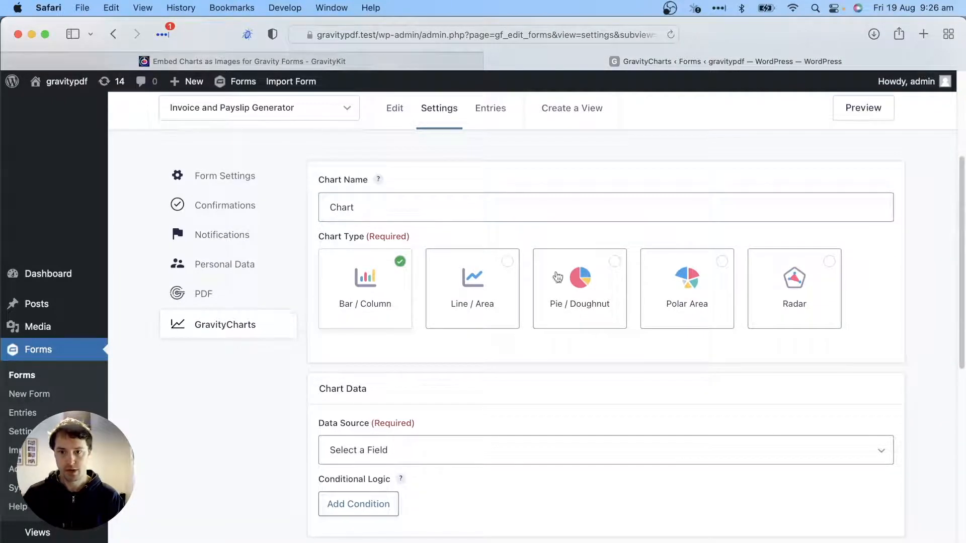
scroll(729, 279, down, 3)
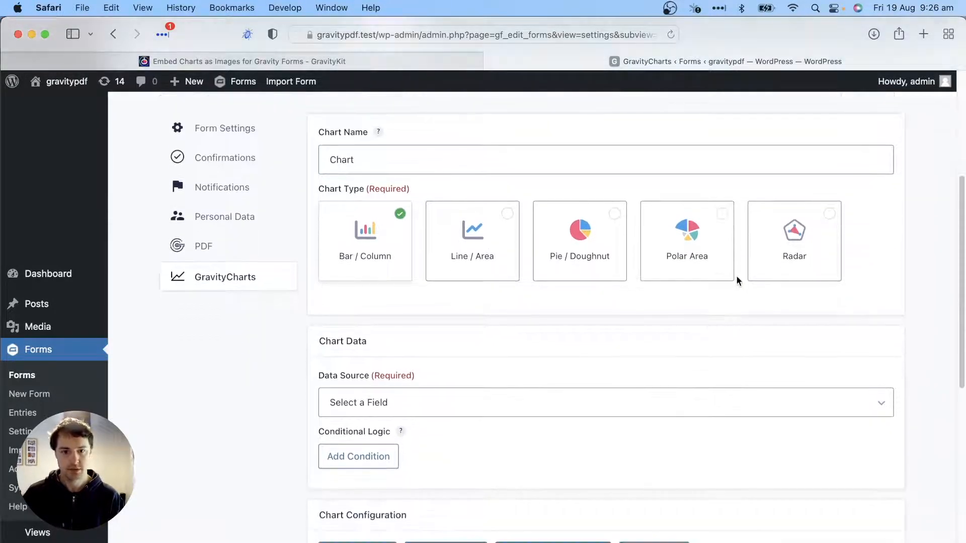
scroll(737, 281, down, 4)
scroll(738, 282, up, 5)
scroll(738, 282, down, 10)
scroll(401, 328, up, 10)
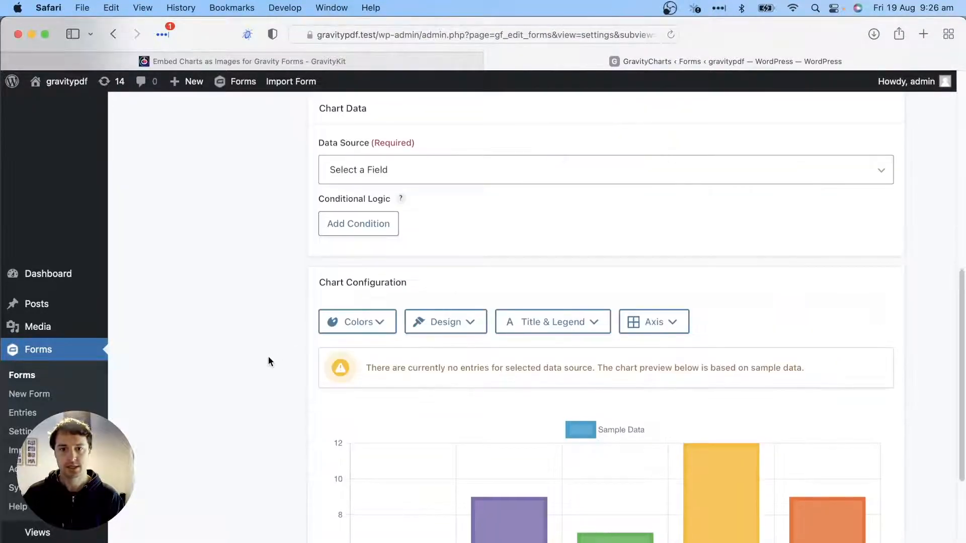
click(375, 388)
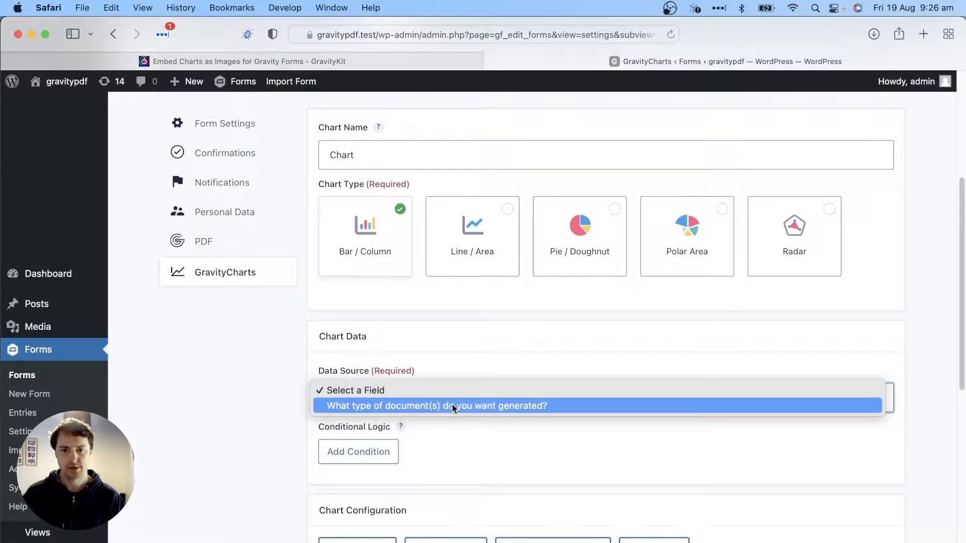
click(454, 406)
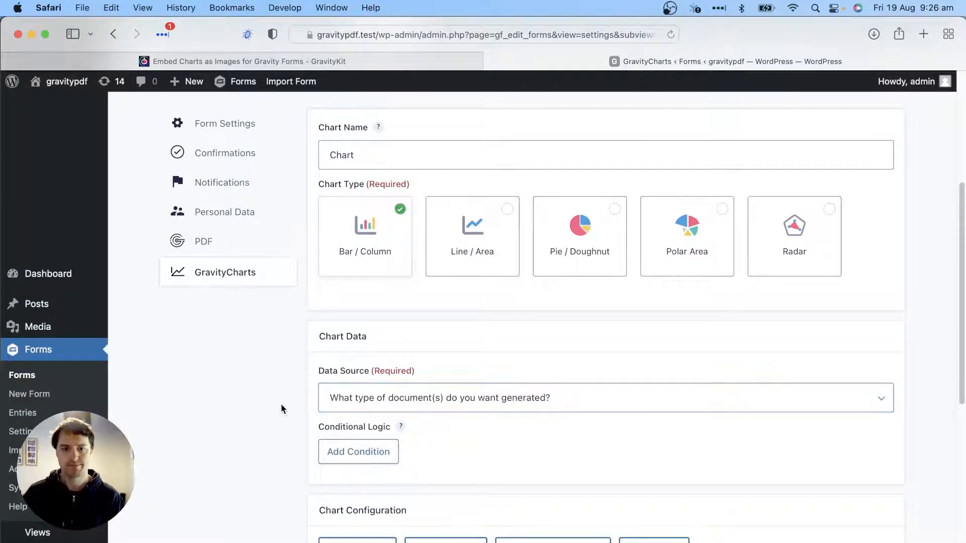
Examine the bar chart preview for Customer Invoices and Translator Payslips and review the chart's settings
scroll(281, 404, down, 5)
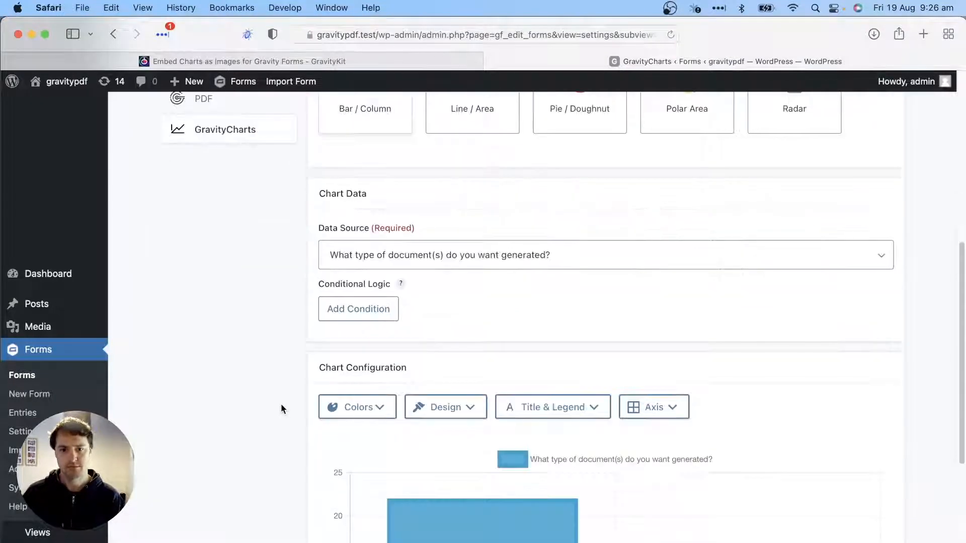
scroll(281, 409, down, 2)
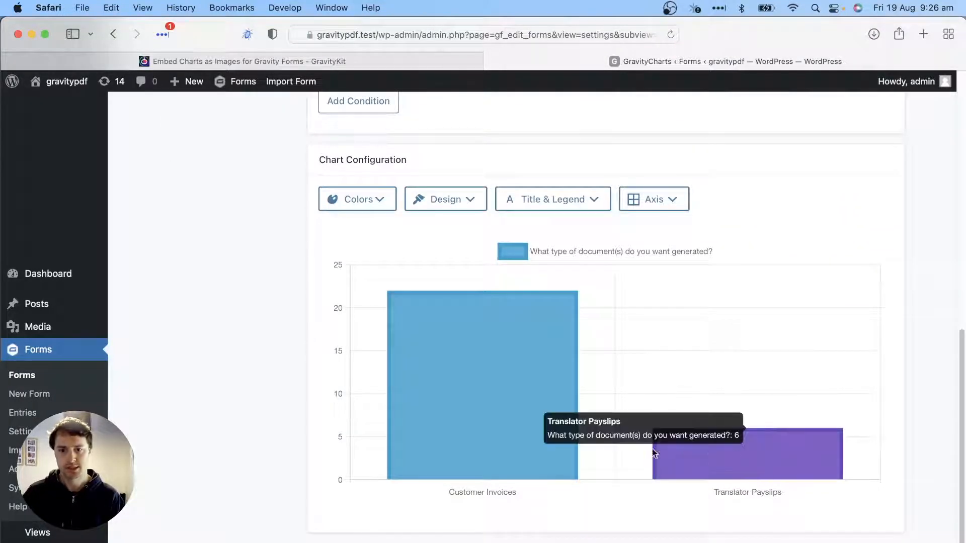
mouse_move(500, 443)
mouse_move(717, 458)
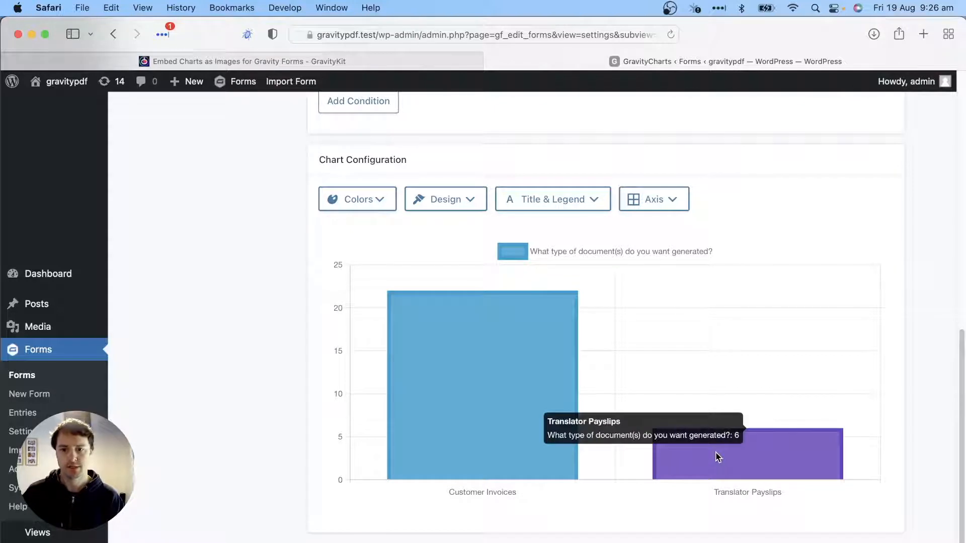
scroll(261, 410, up, 6)
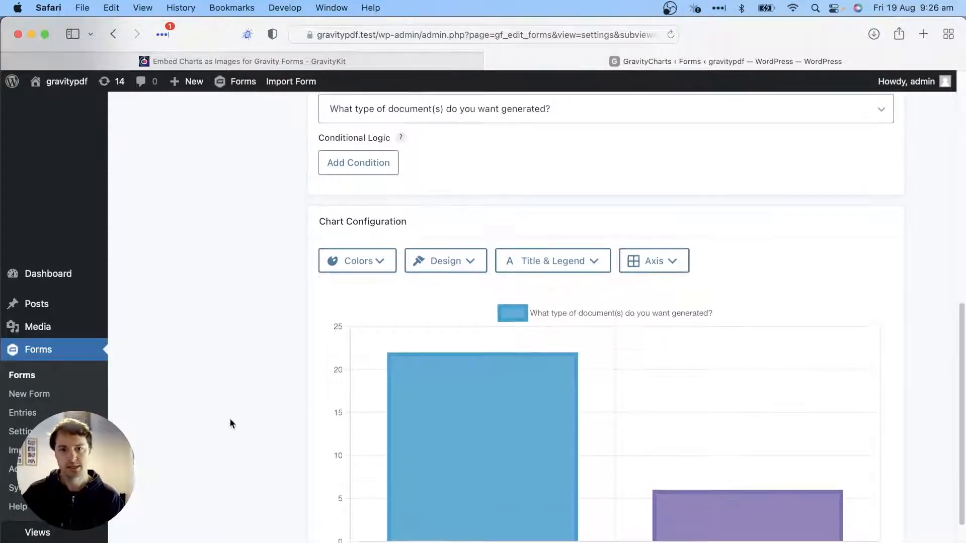
scroll(229, 420, up, 2)
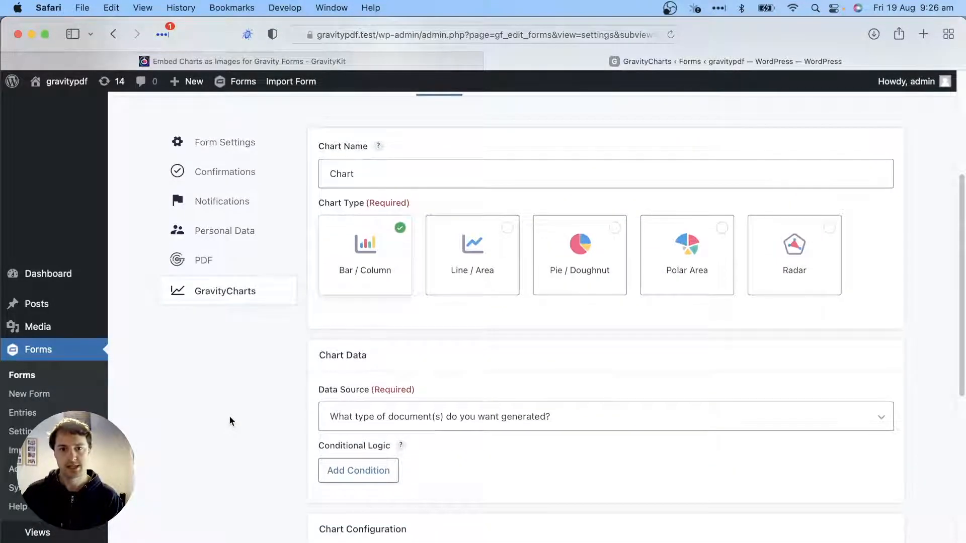
scroll(230, 420, down, 7)
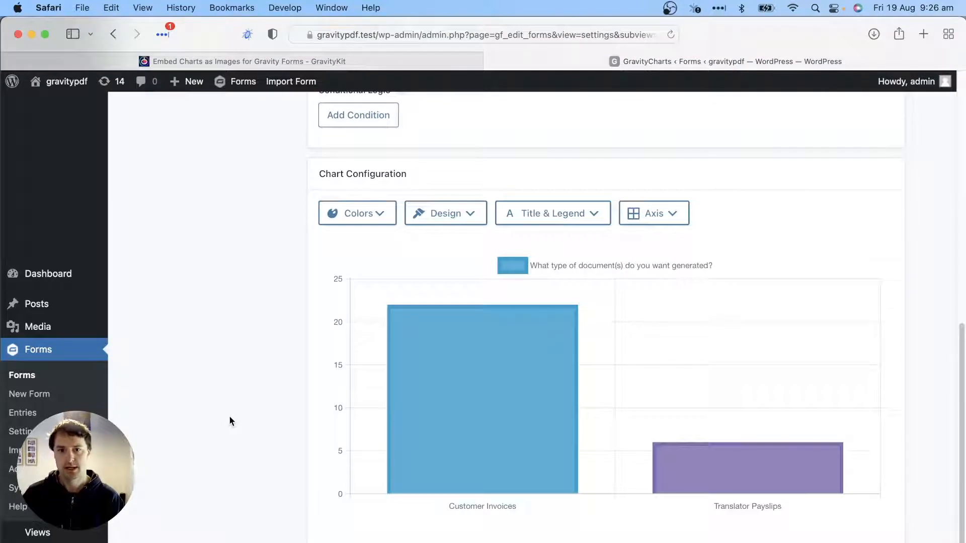
mouse_move(731, 491)
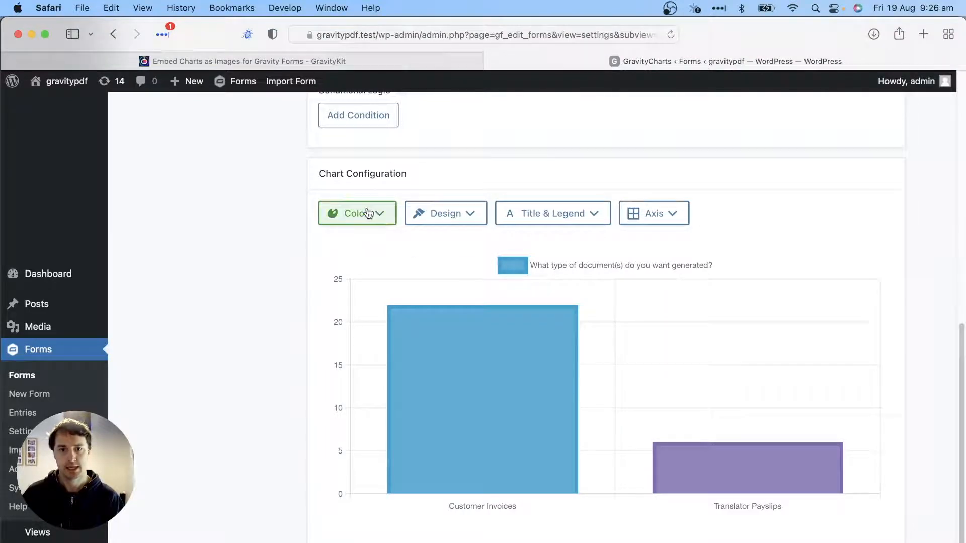
Change the chart's bar direction to Horizontal in the design options
click(453, 214)
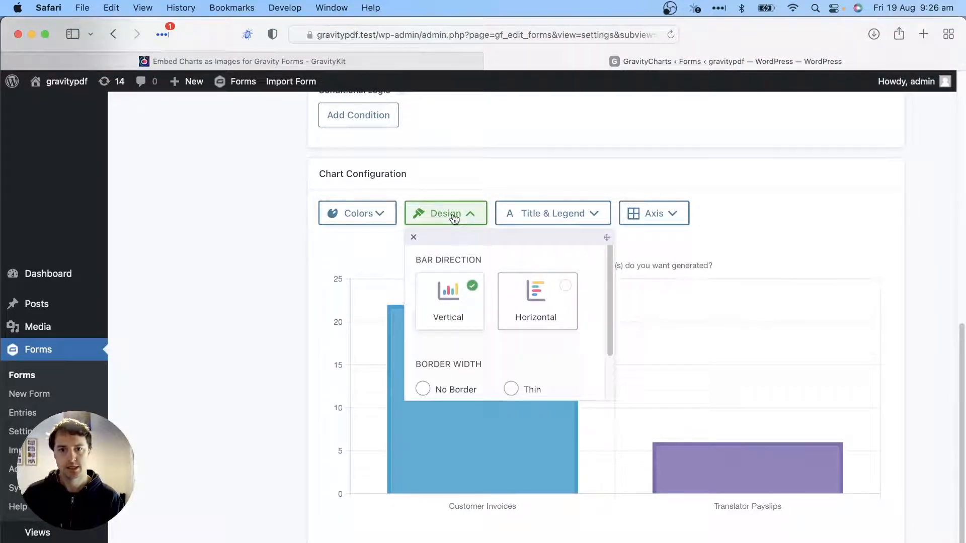
click(507, 302)
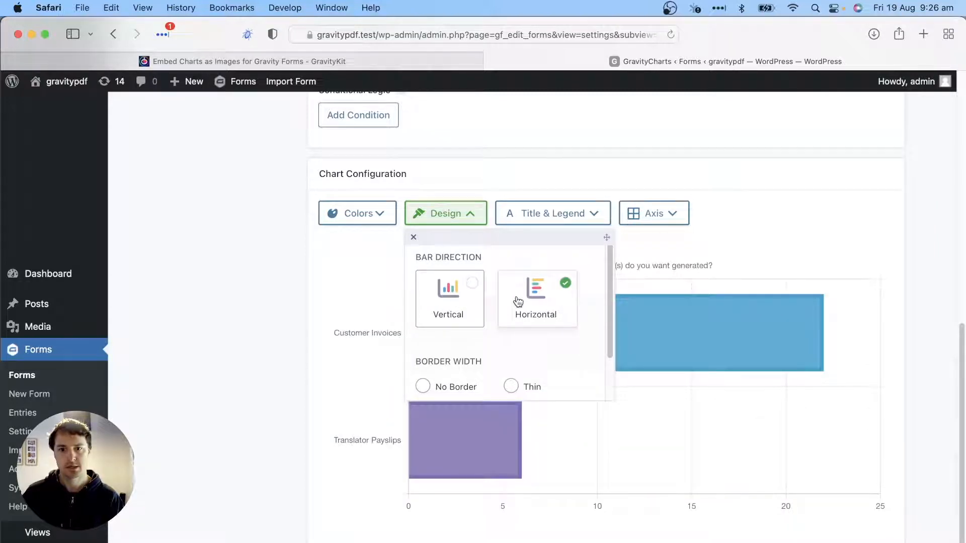
click(436, 212)
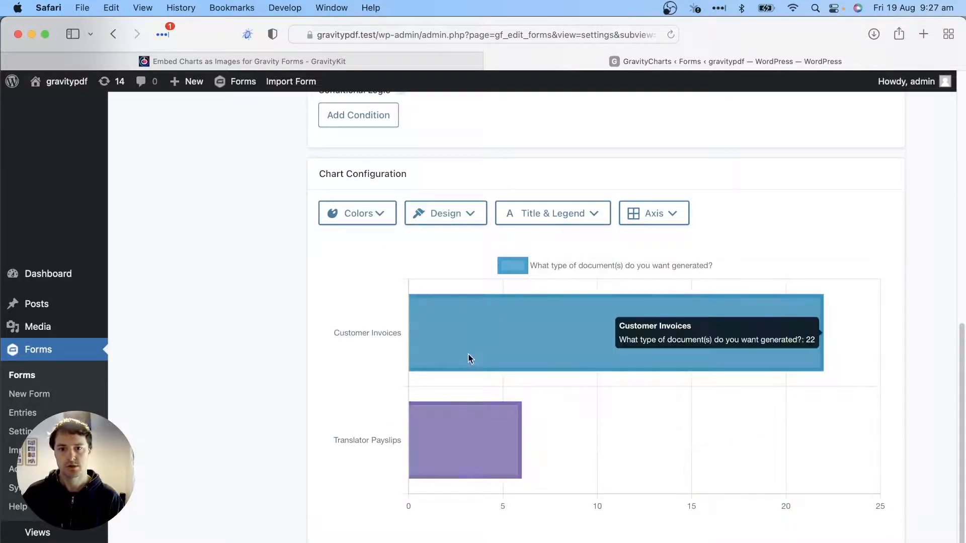
Open the chart's color palette options and move them clear of the chart preview
click(372, 217)
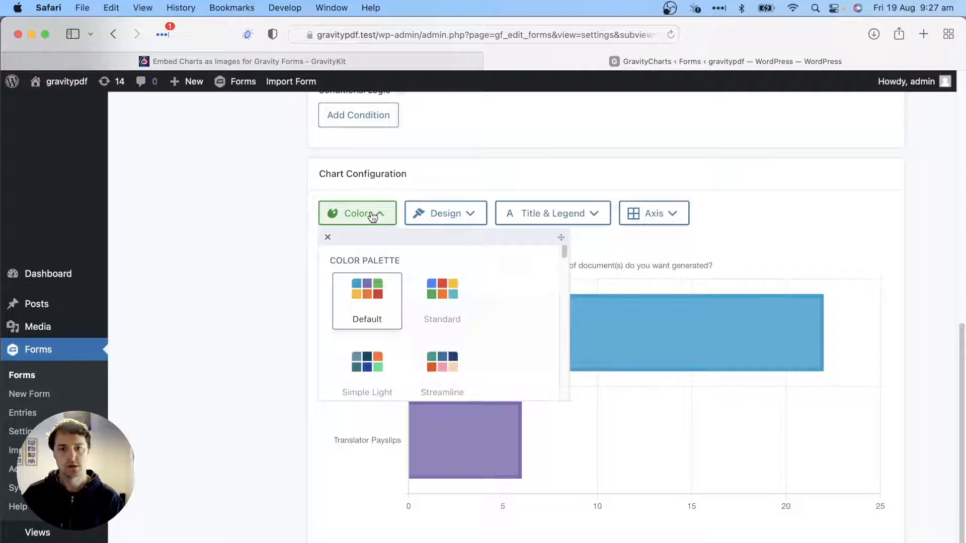
scroll(442, 317, down, 3)
scroll(443, 334, down, 2)
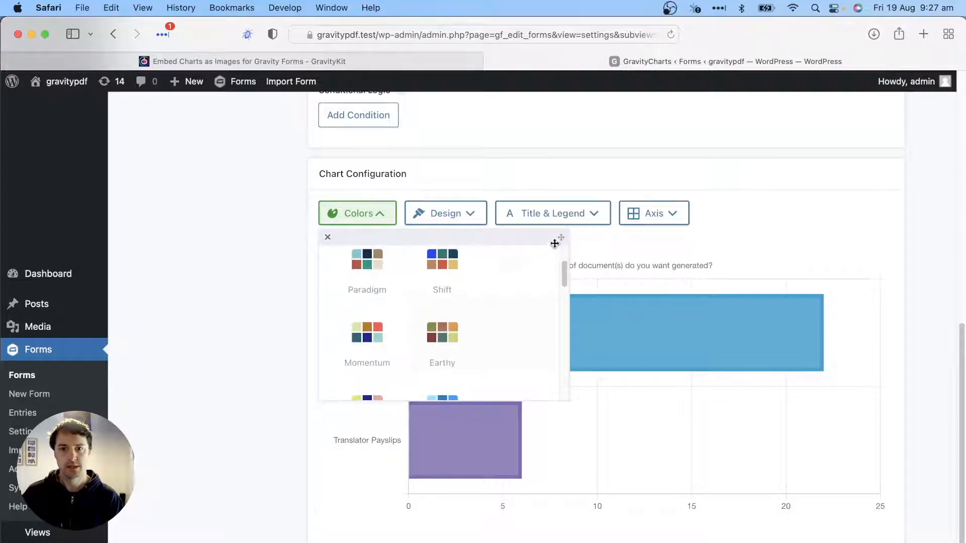
drag(565, 236, 275, 189)
Try several color palettes on the chart, including LearnUI, Chart.js and the Census variants
click(153, 286)
scroll(153, 284, down, 3)
click(154, 276)
scroll(76, 281, down, 2)
click(78, 327)
scroll(77, 326, down, 3)
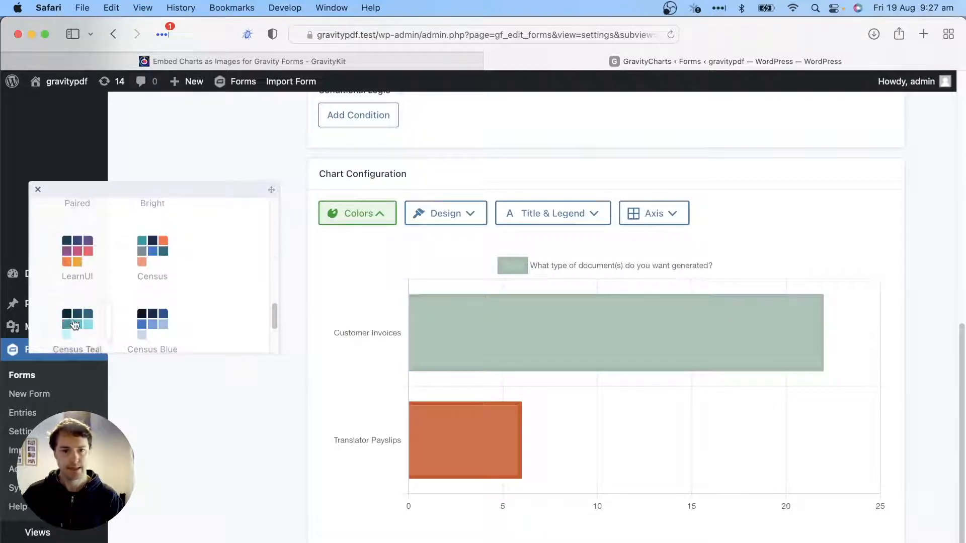
click(128, 261)
click(68, 268)
scroll(68, 268, up, 2)
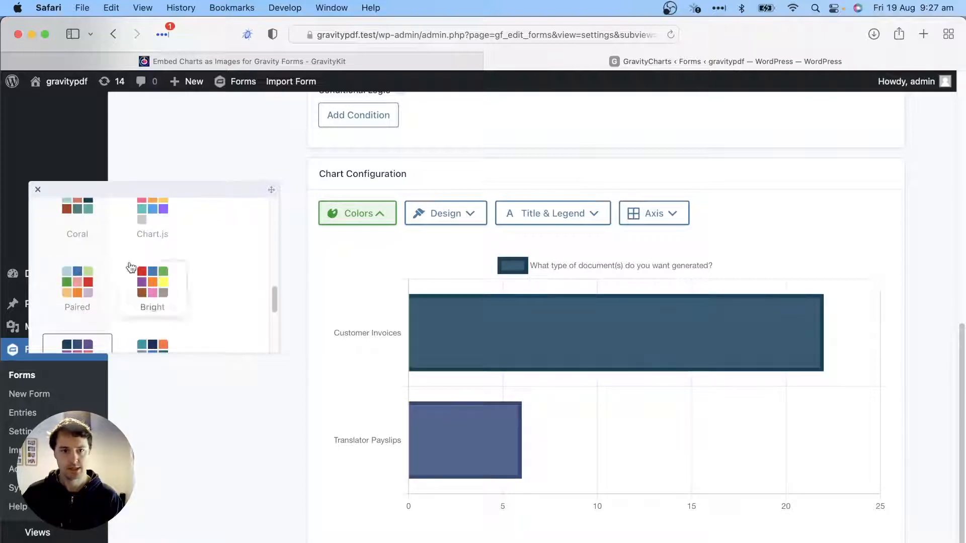
click(158, 223)
scroll(129, 322, up, 1)
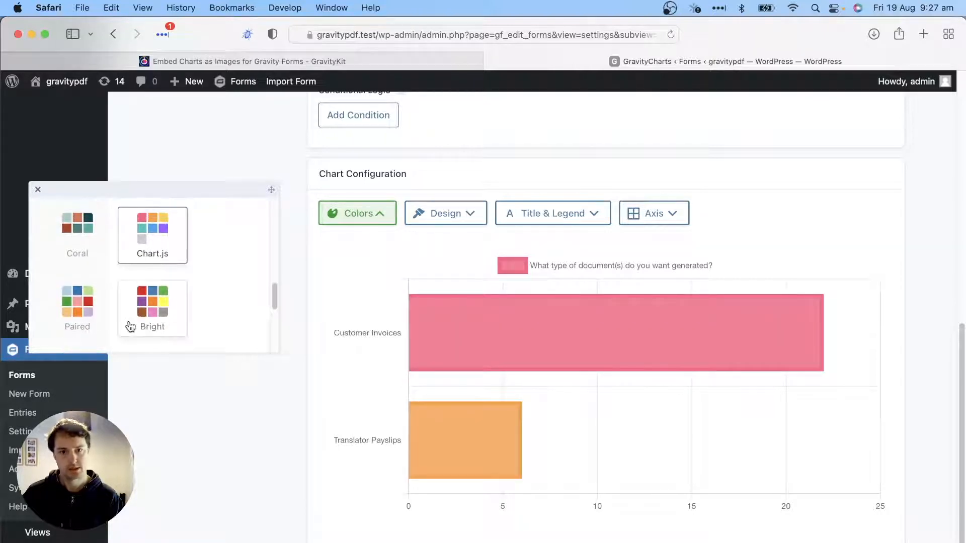
scroll(130, 327, down, 3)
click(143, 327)
click(76, 333)
click(148, 258)
click(83, 262)
Apply the Bright color palette to the chart
scroll(125, 277, up, 3)
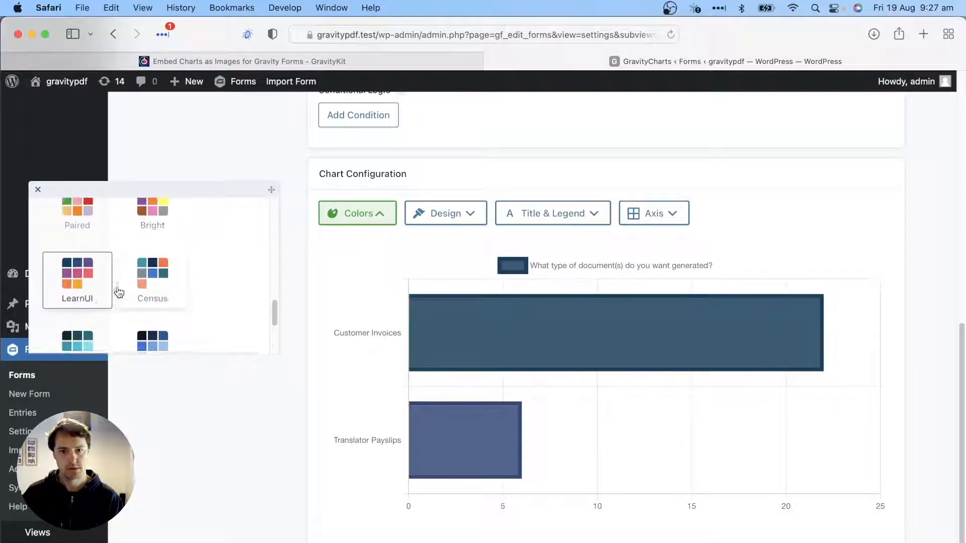
click(143, 262)
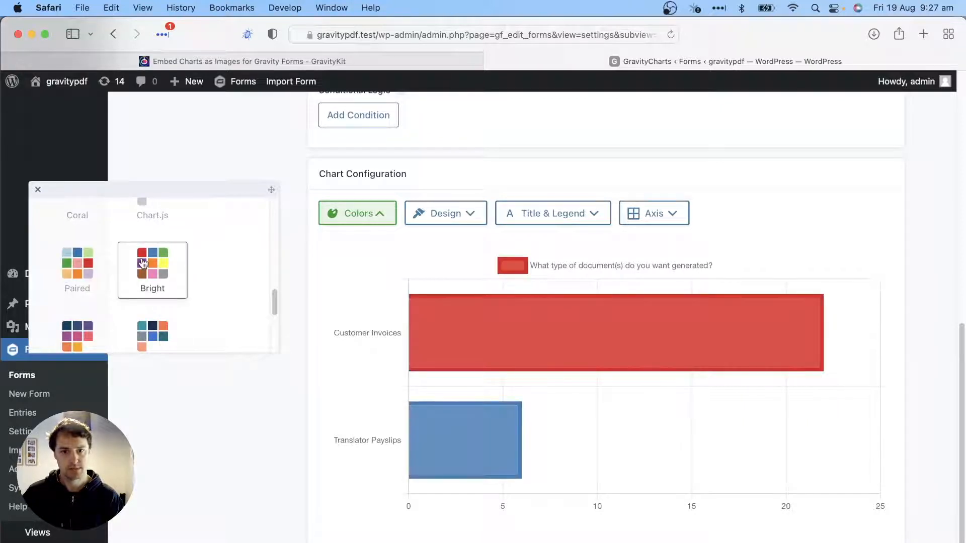
Apply the Chart.js color palette to the chart after trying the Paired palette
click(78, 281)
scroll(77, 292, up, 1)
click(152, 218)
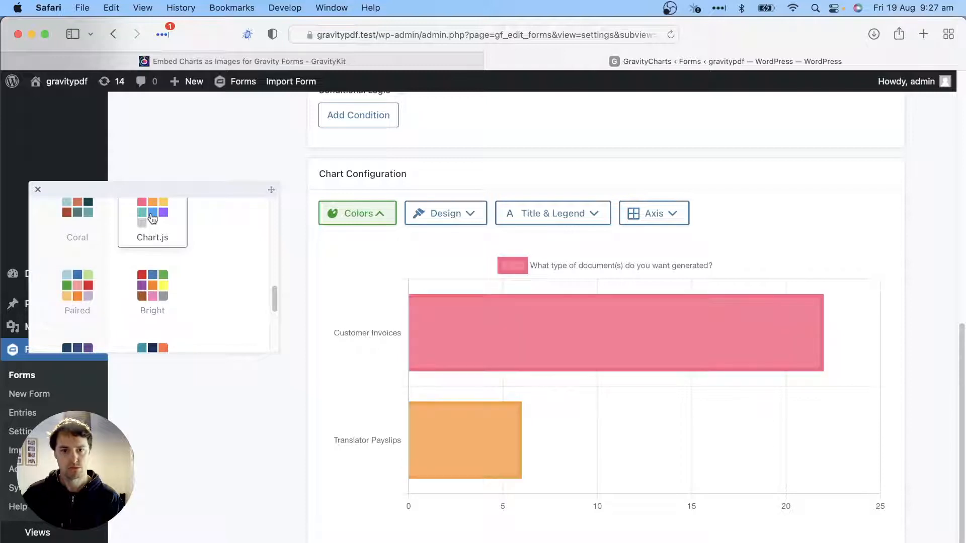
Open the chart's design options, move them clear of the chart preview and enlarge them to show every border width option
click(458, 223)
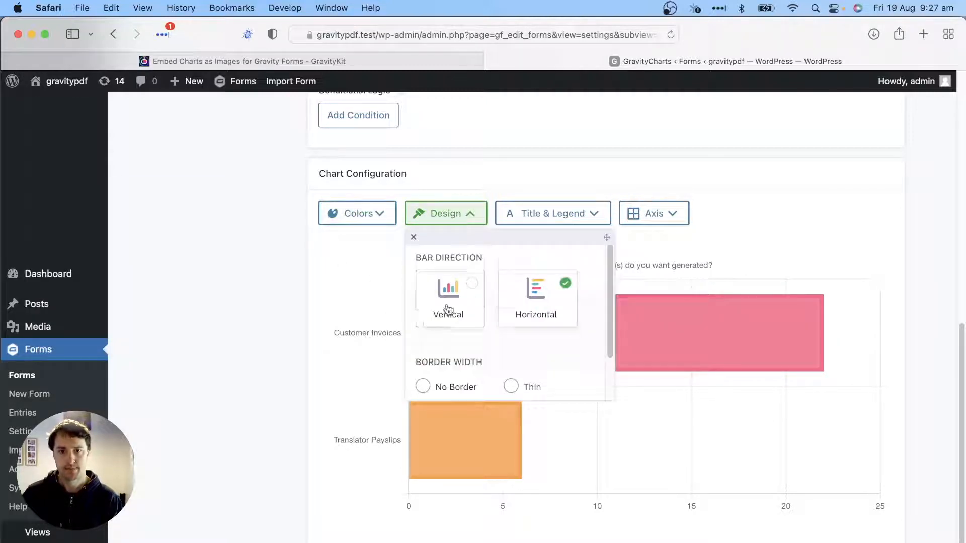
scroll(447, 297, down, 2)
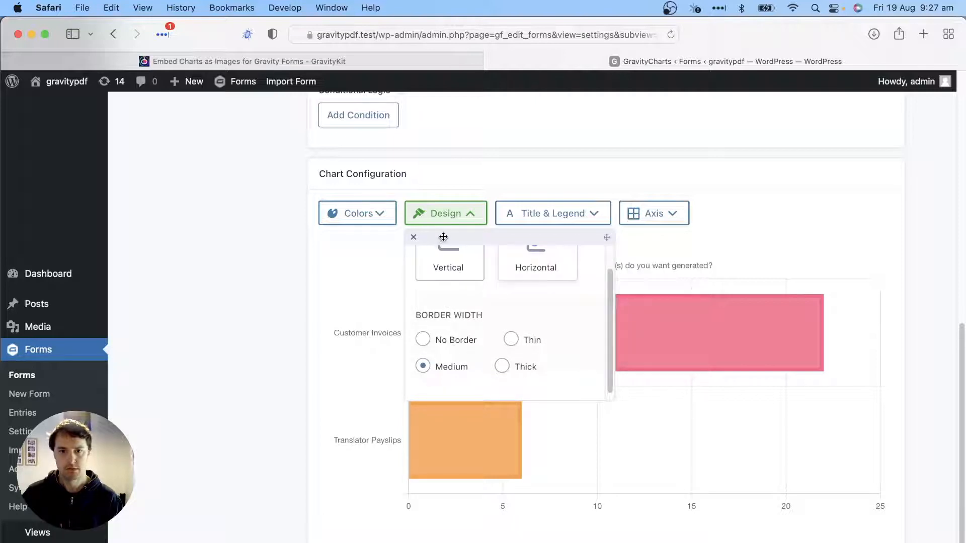
drag(447, 238, 123, 210)
scroll(287, 302, up, 3)
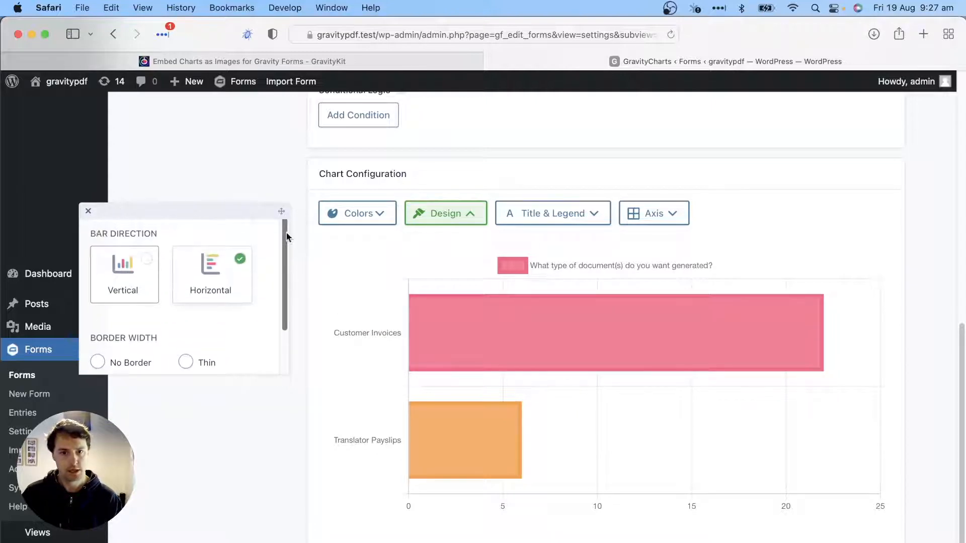
drag(287, 373, 289, 491)
click(467, 215)
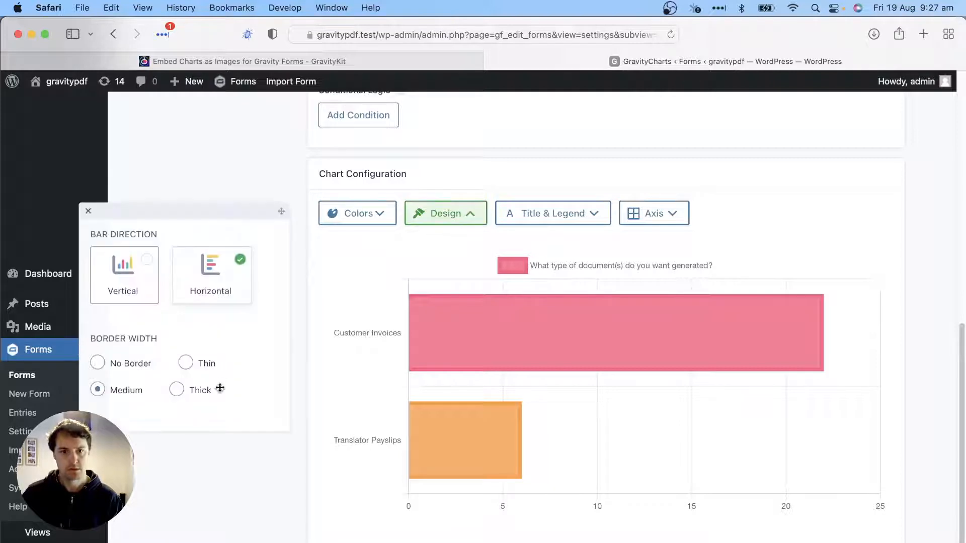
Try the Vertical bar direction, restore Horizontal, and set the border width to Thin after comparing the other widths
click(126, 288)
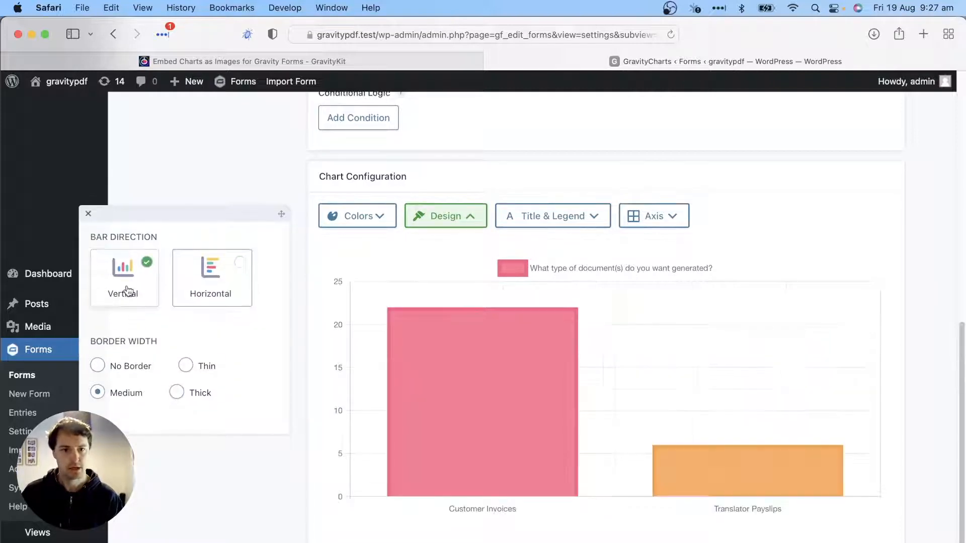
click(209, 280)
click(141, 372)
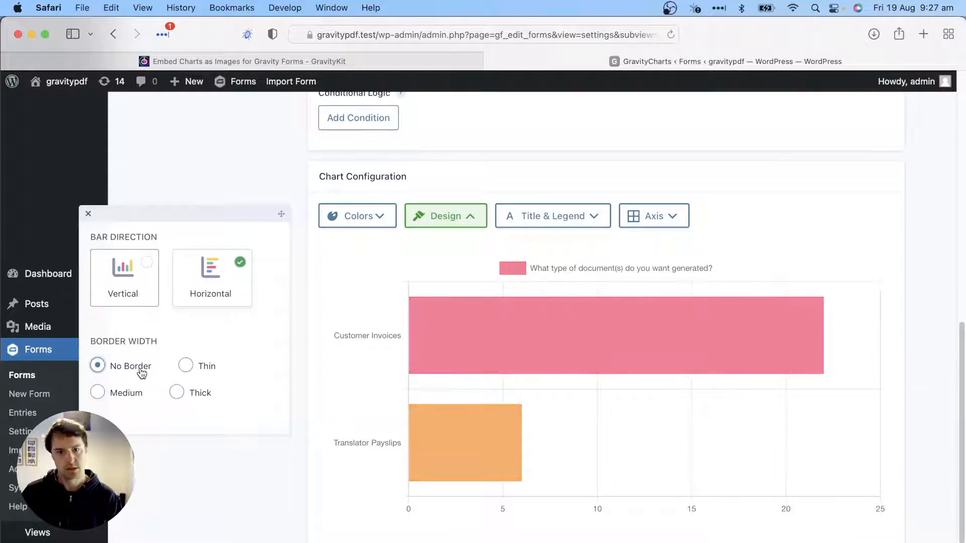
click(187, 367)
click(96, 393)
click(194, 396)
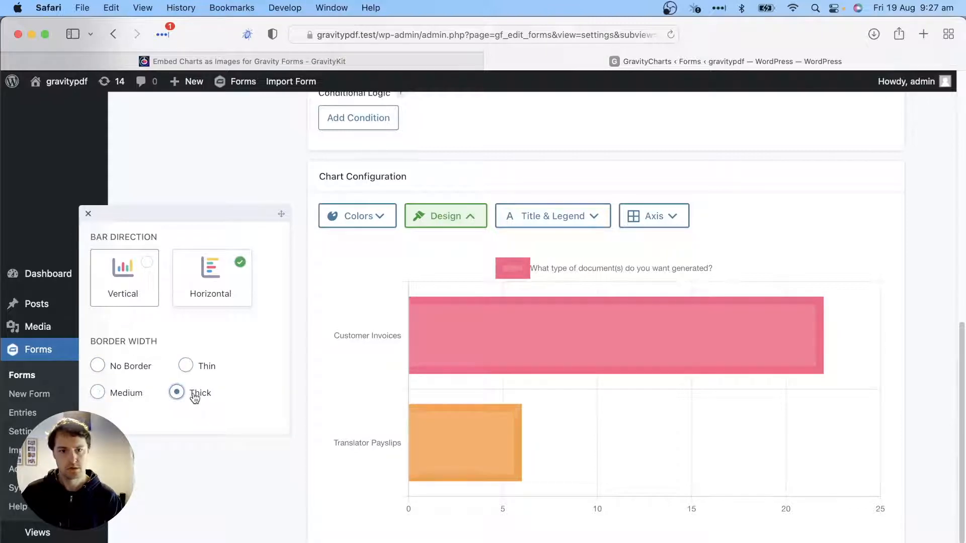
click(190, 367)
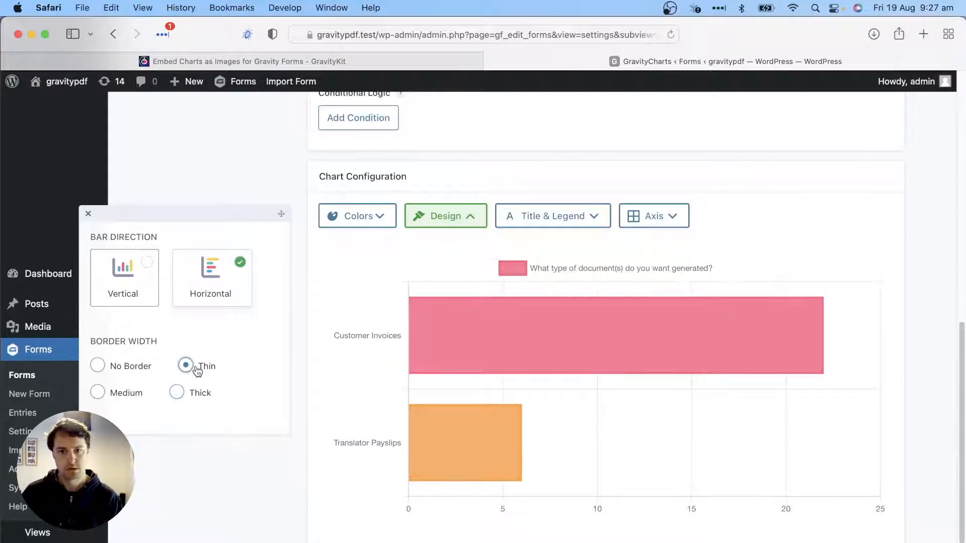
click(144, 366)
click(186, 366)
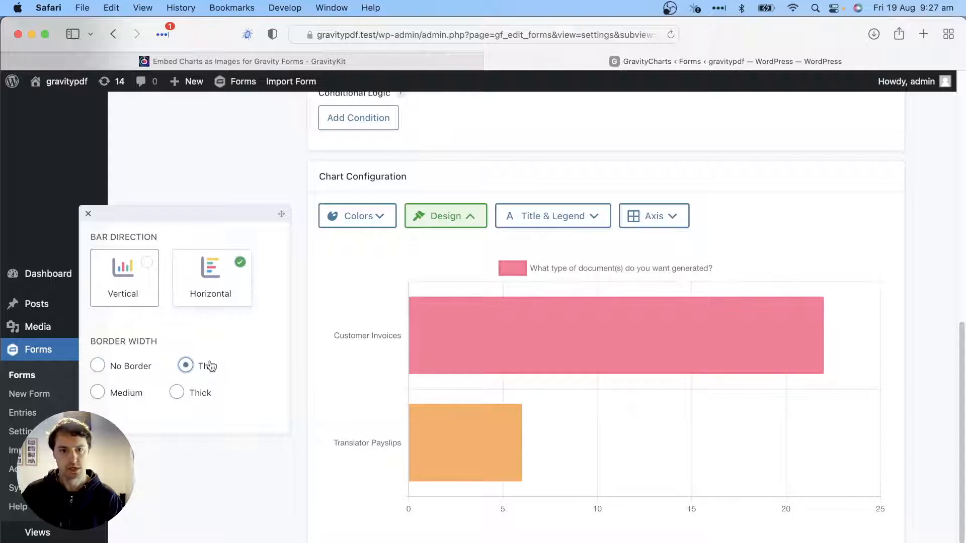
Open the chart's title and legend options, move them clear of the chart preview and enlarge them
click(567, 222)
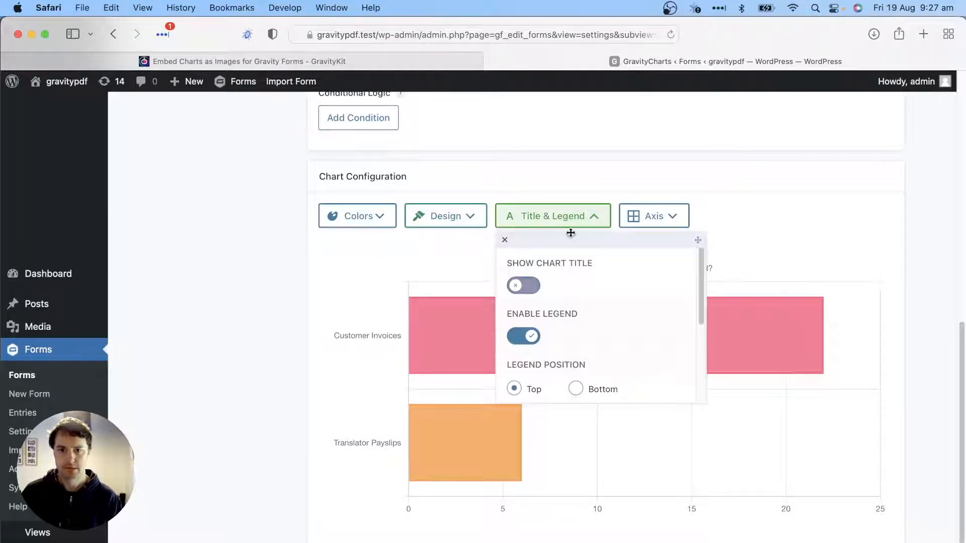
drag(570, 239, 165, 217)
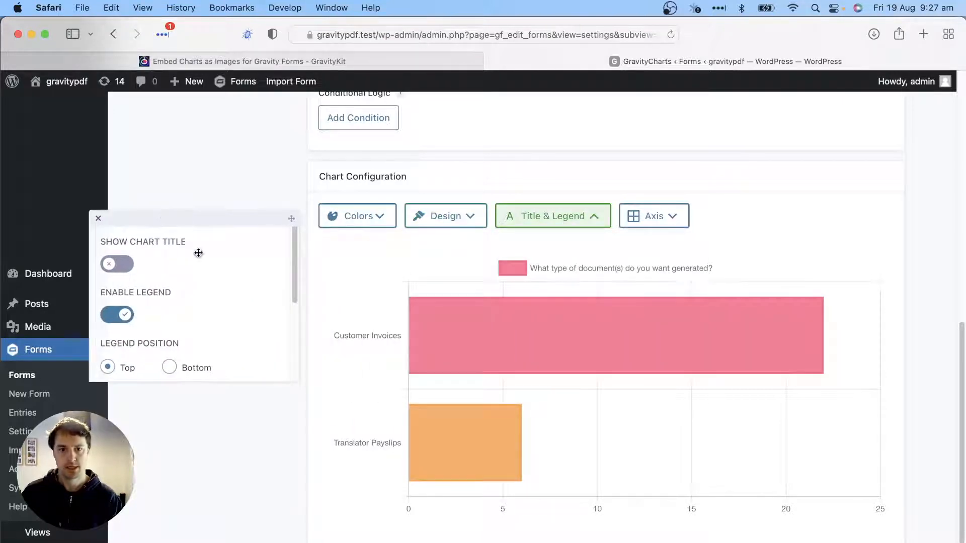
drag(284, 384, 286, 524)
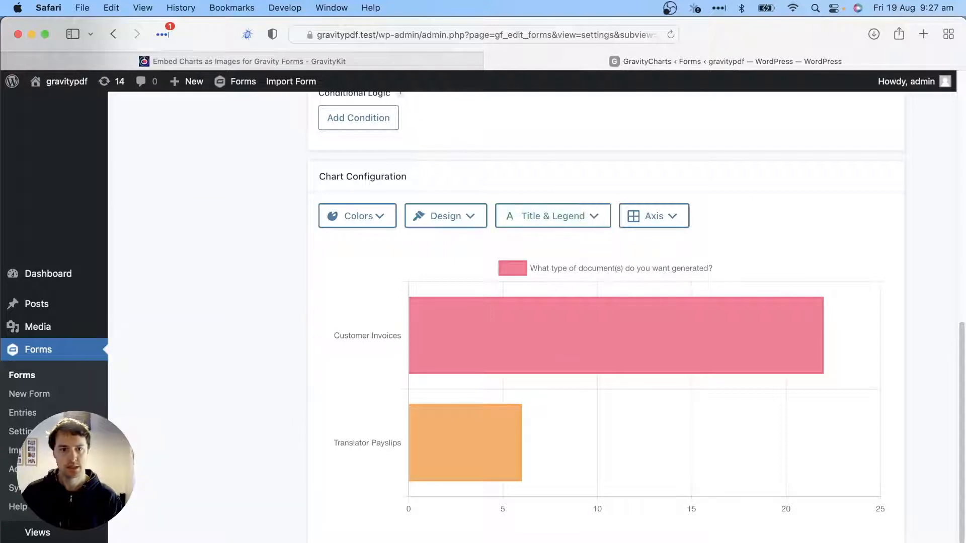
click(535, 218)
Show the chart title and set its text to "What Document is Most Popular?"
click(113, 263)
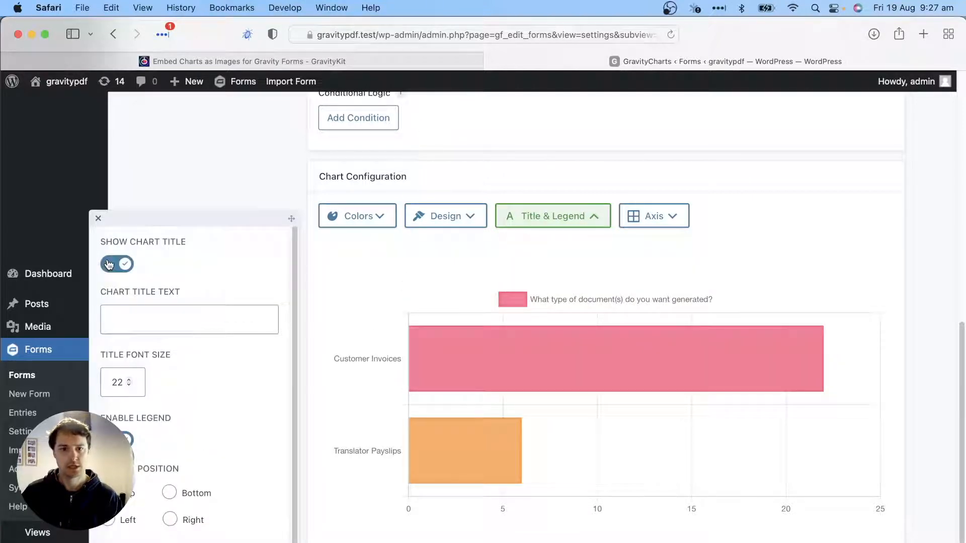
drag(125, 218, 123, 158)
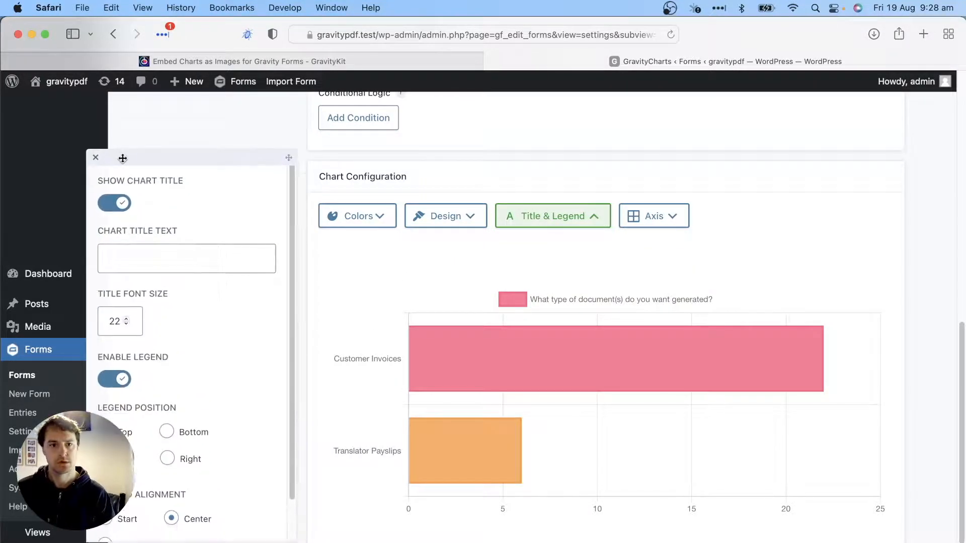
click(134, 248)
text(What Document )
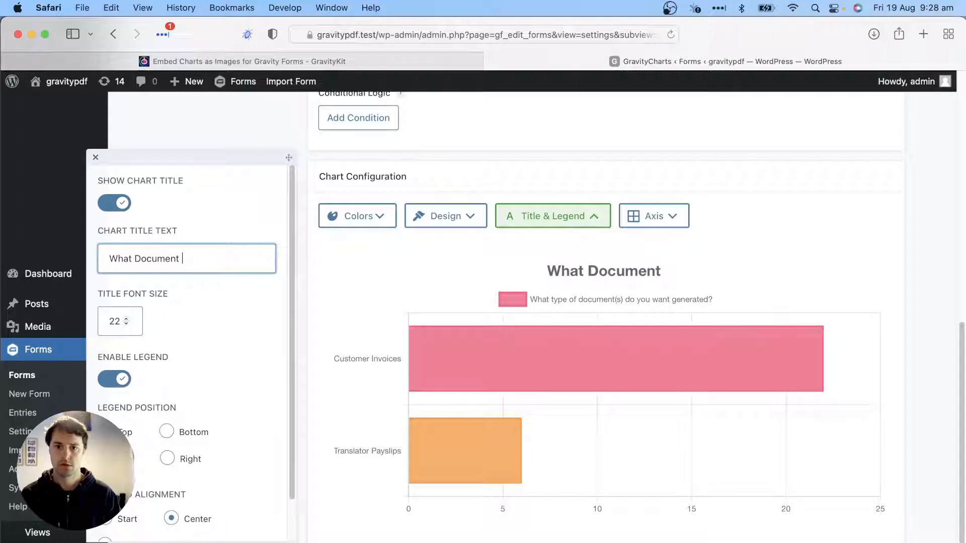
text(is M)
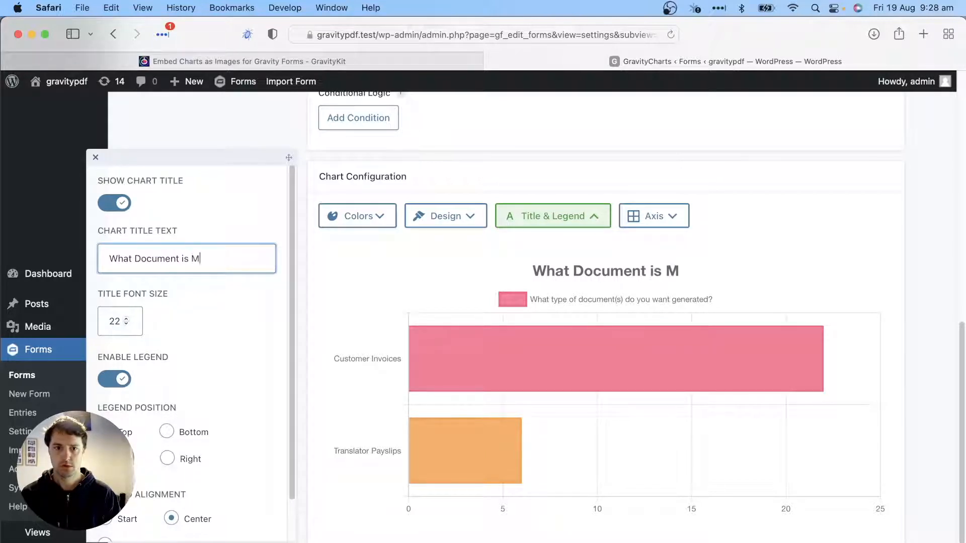
text(ost Popular?)
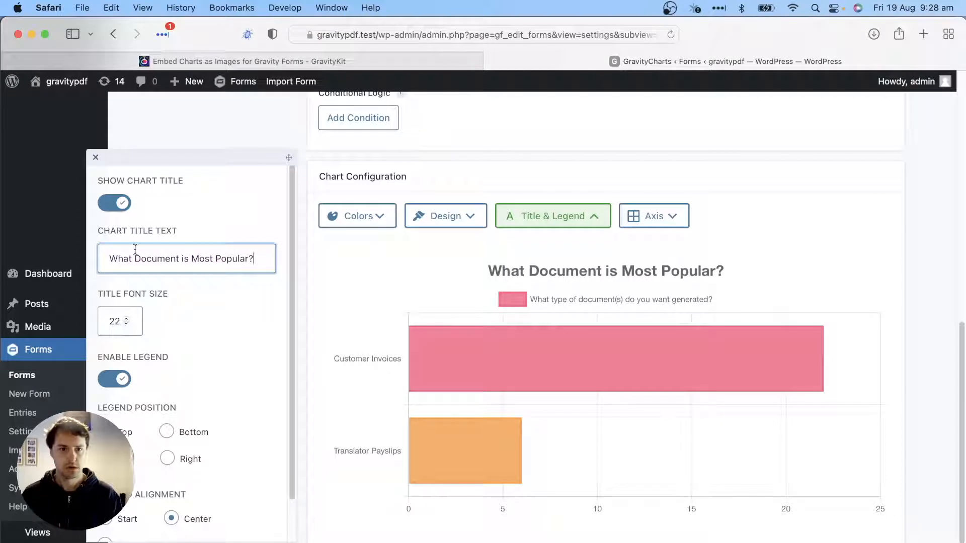
Set the chart title's font size to 27
scroll(110, 302, down, 1)
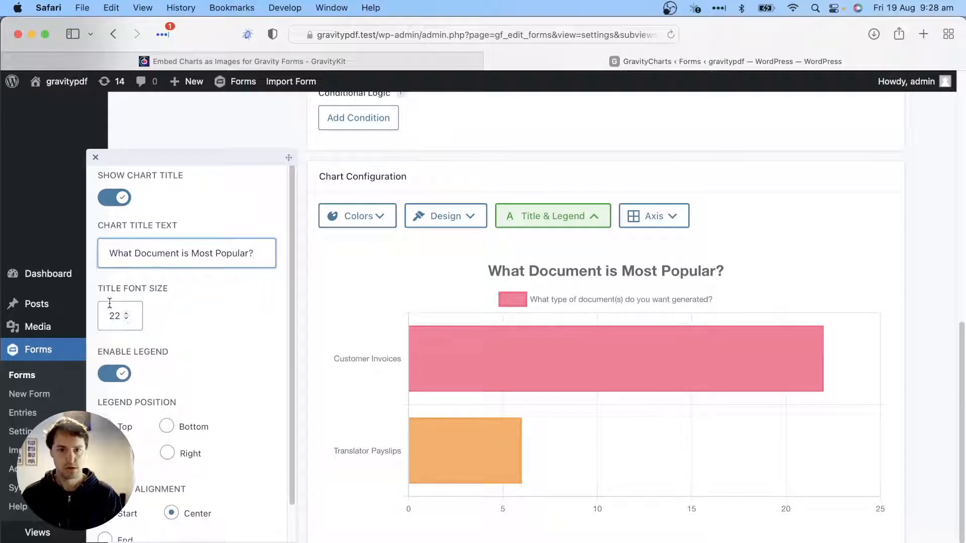
click(127, 313)
click(126, 313)
click(127, 313)
click(126, 314)
click(127, 314)
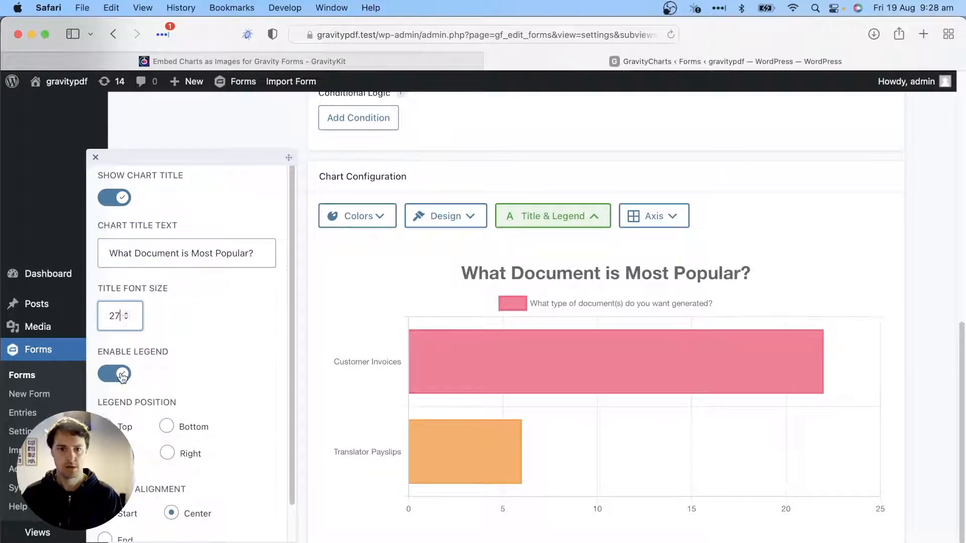
Disable the chart's legend so only the title stands above the bars
click(122, 376)
click(122, 379)
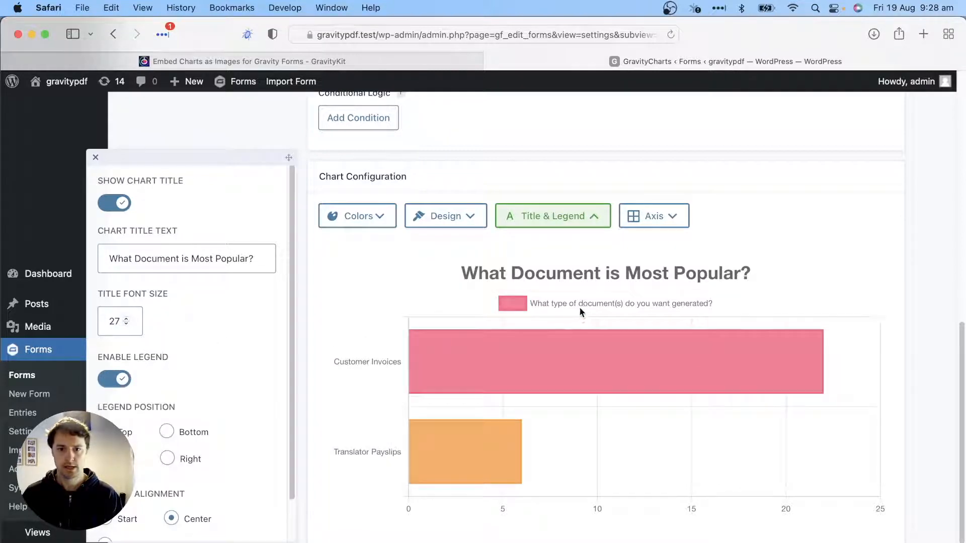
click(96, 378)
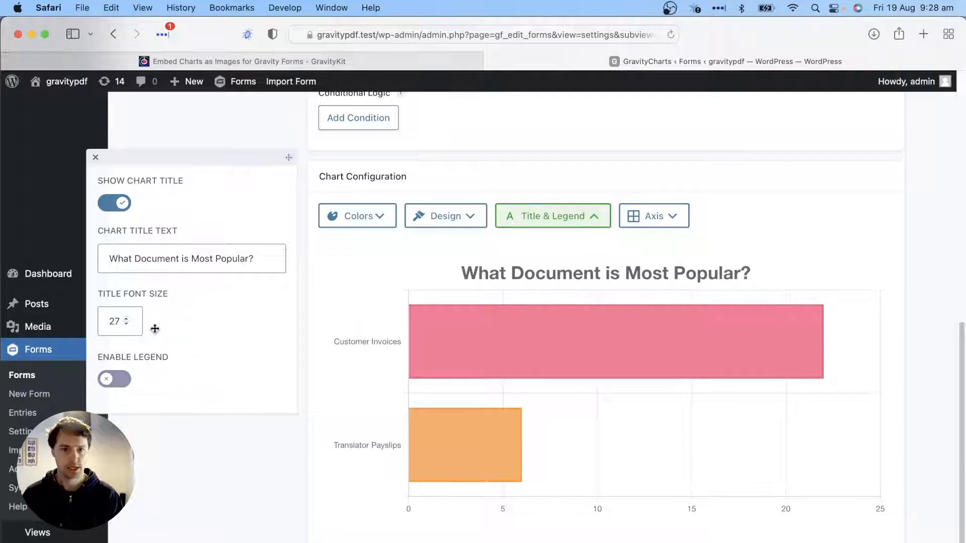
scroll(153, 327, down, 3)
scroll(181, 281, up, 2)
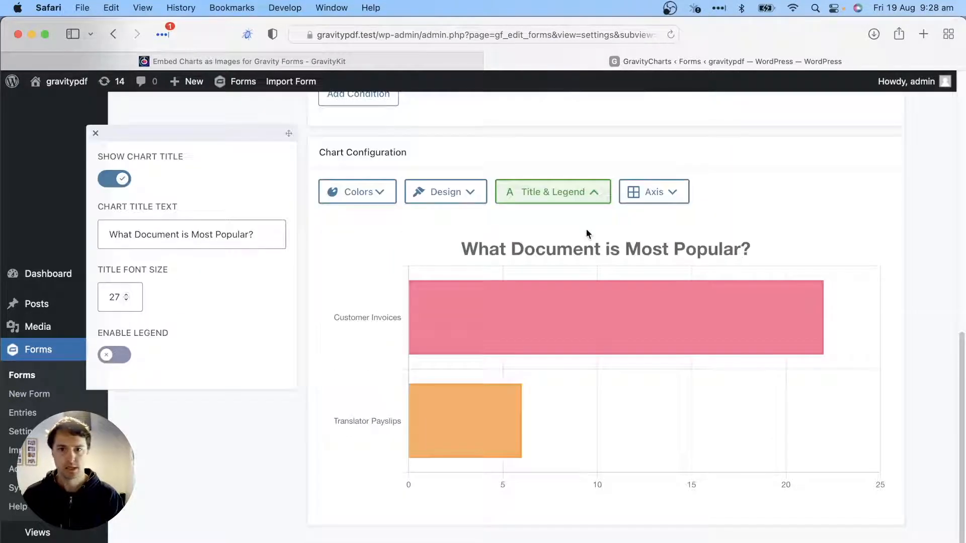
Open the chart's axis options, move them clear of the chart preview and enlarge them
click(655, 194)
drag(704, 210, 151, 165)
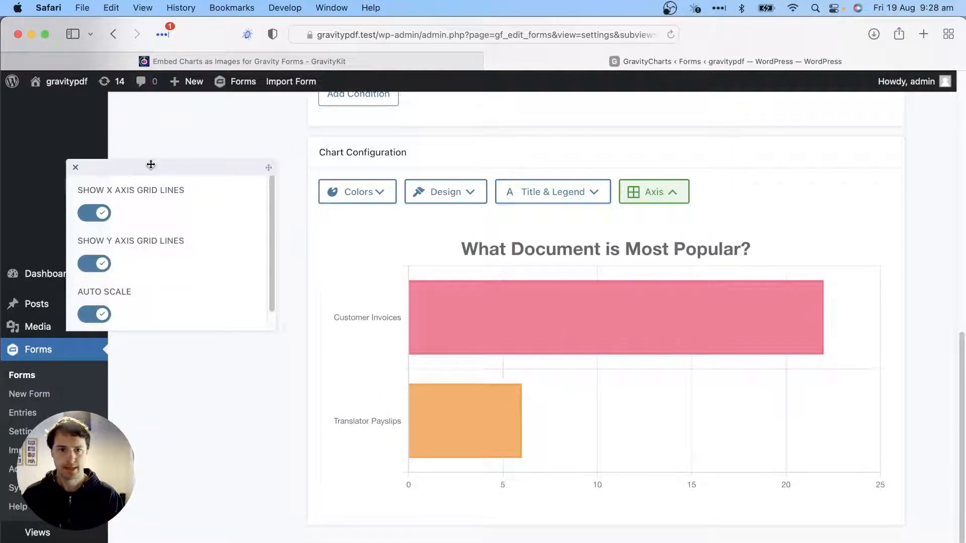
drag(262, 332, 242, 524)
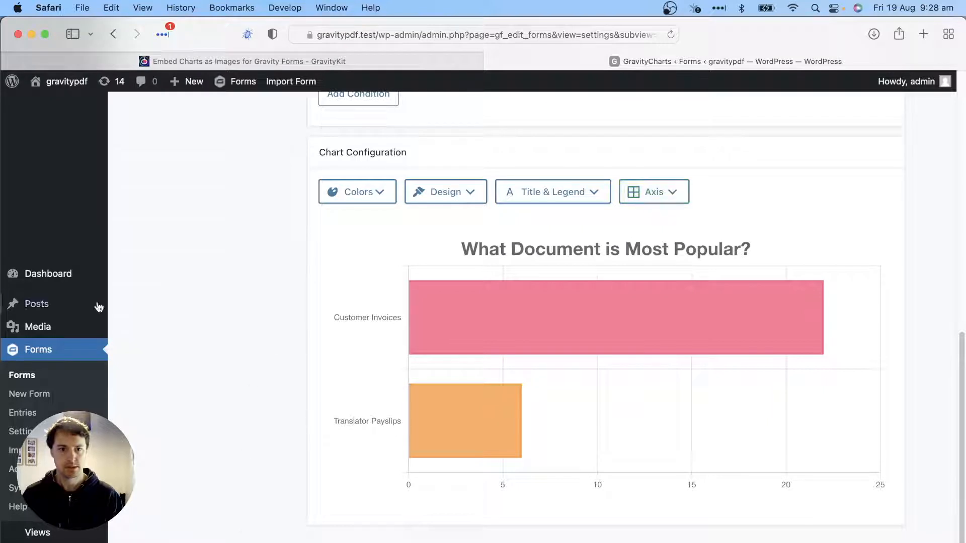
click(651, 195)
Try hiding the X axis and Y axis grid lines, turning each back on
click(101, 215)
click(101, 215)
click(95, 262)
click(95, 265)
Try a manual axis scale by turning off Auto Scale and raising Scale Max to 30, and turn Auto Scale back on
click(93, 322)
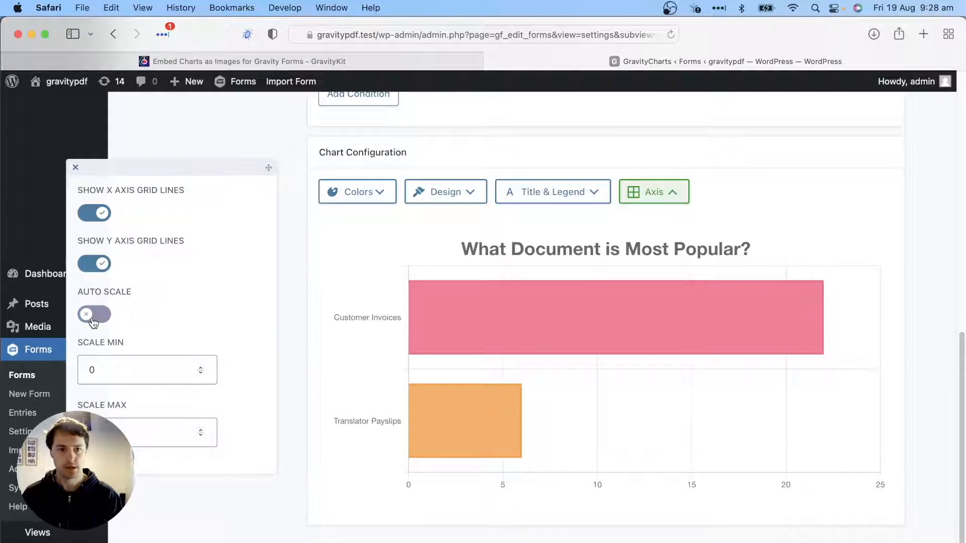
scroll(155, 391, down, 1)
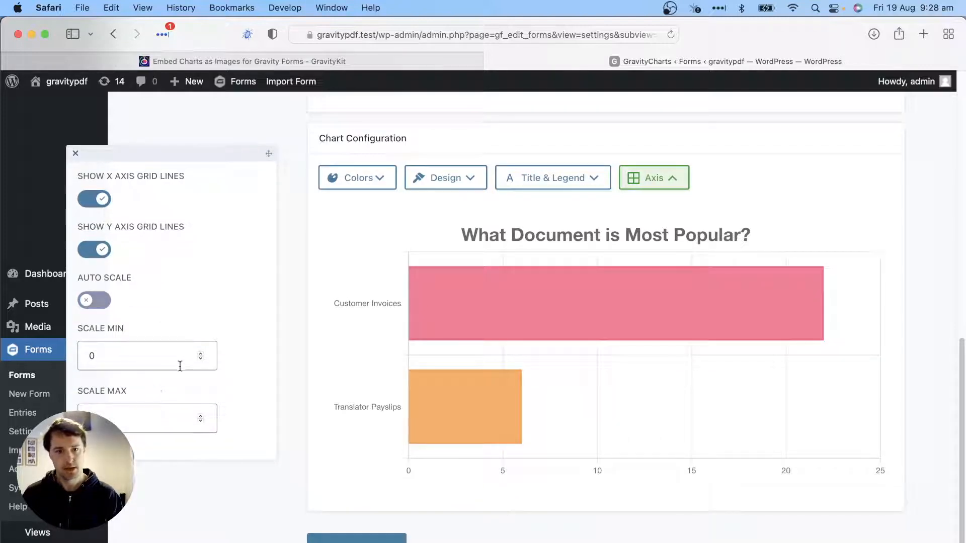
click(201, 422)
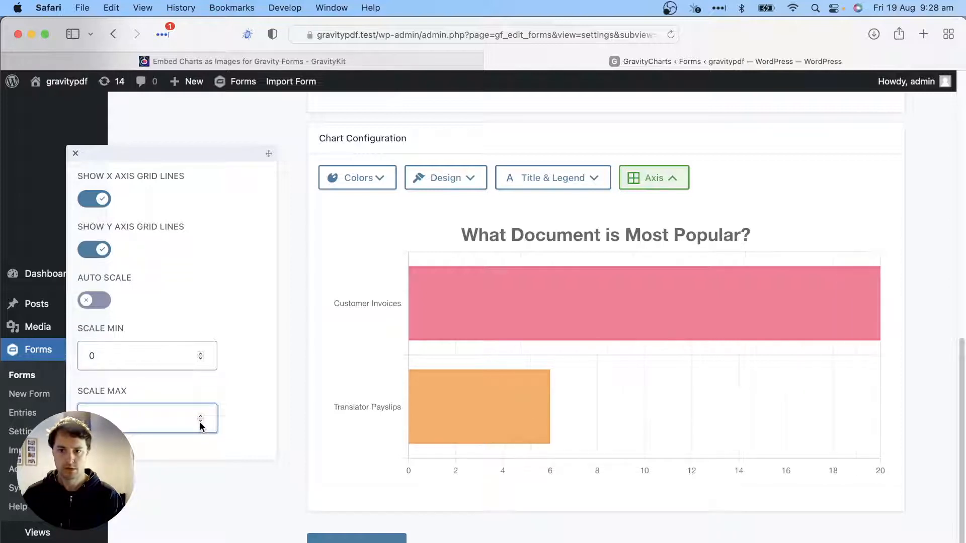
click(200, 427)
click(201, 417)
click(201, 416)
click(201, 416)
click(201, 416)
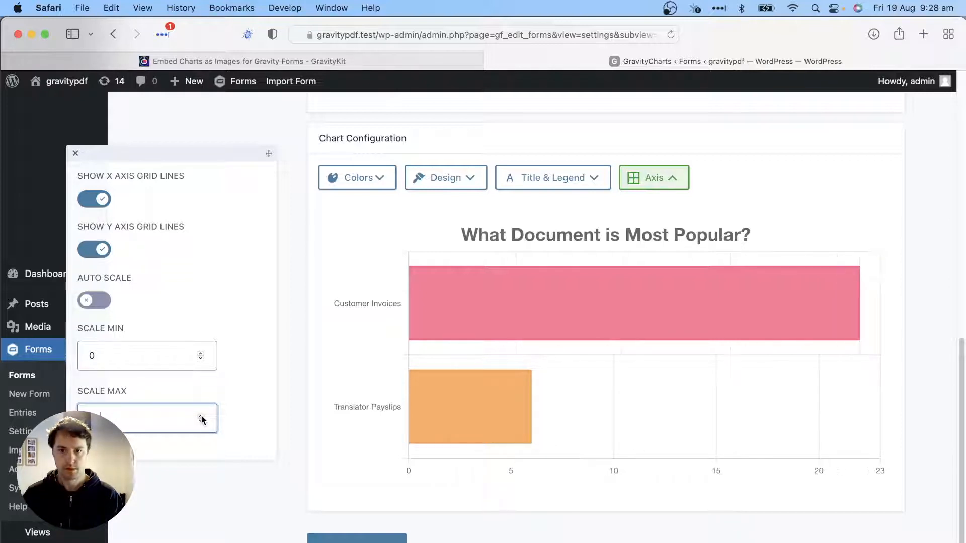
click(200, 416)
click(201, 416)
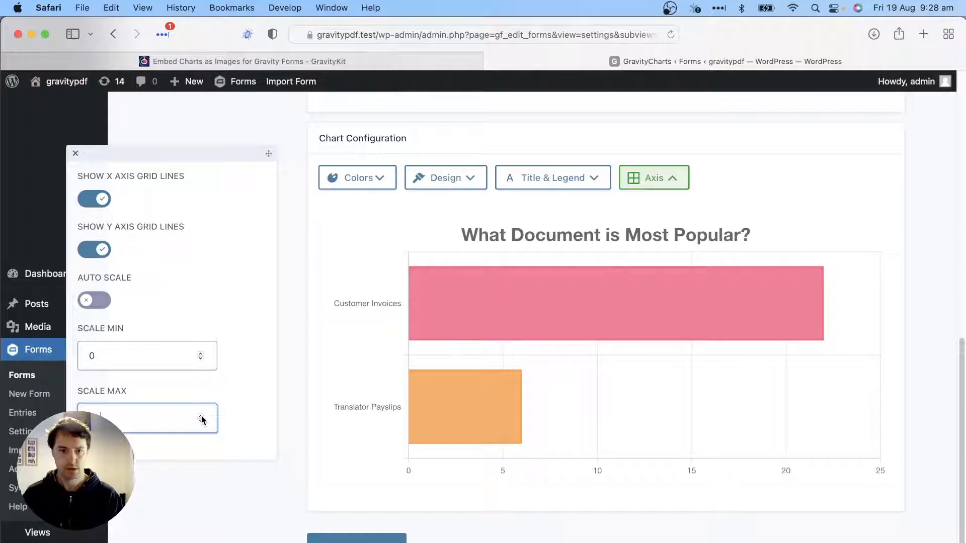
click(201, 417)
click(201, 417)
click(200, 417)
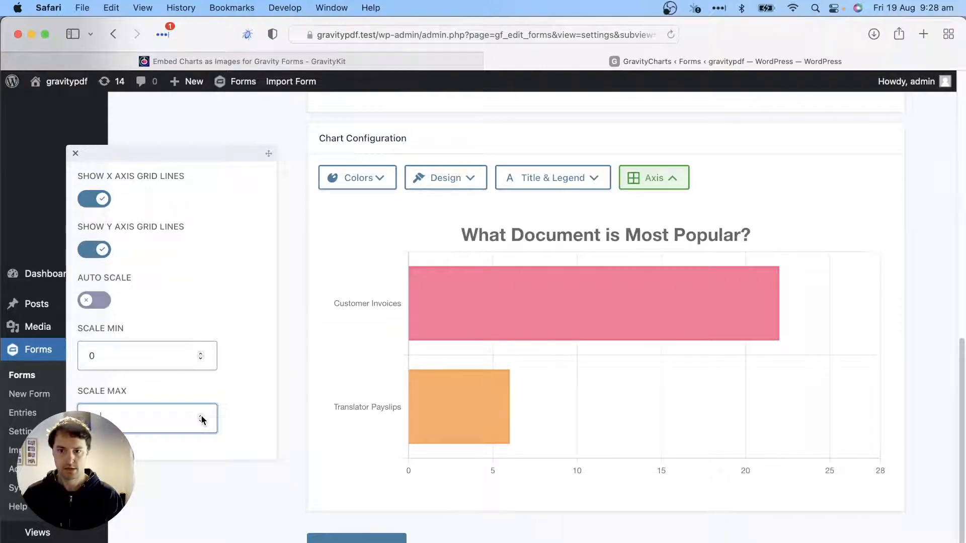
click(201, 418)
click(200, 417)
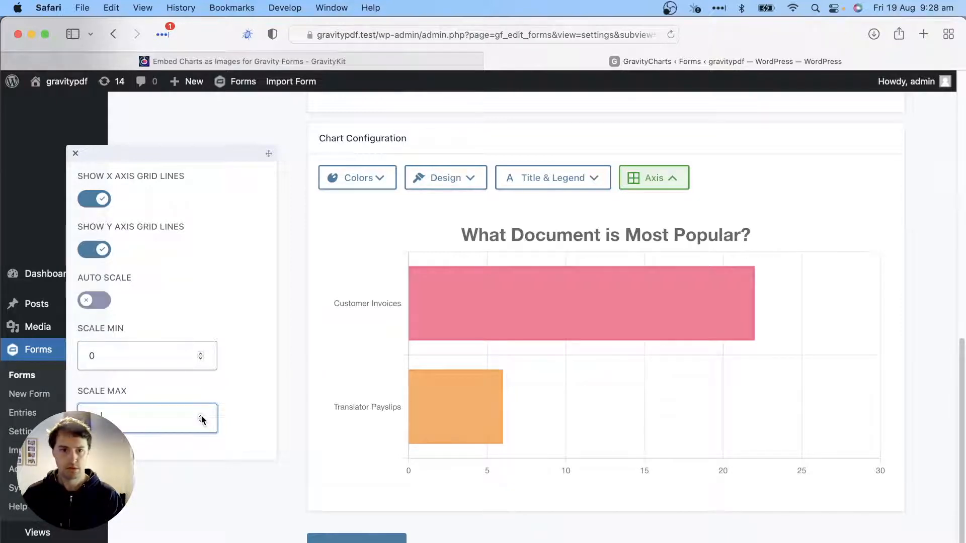
click(102, 302)
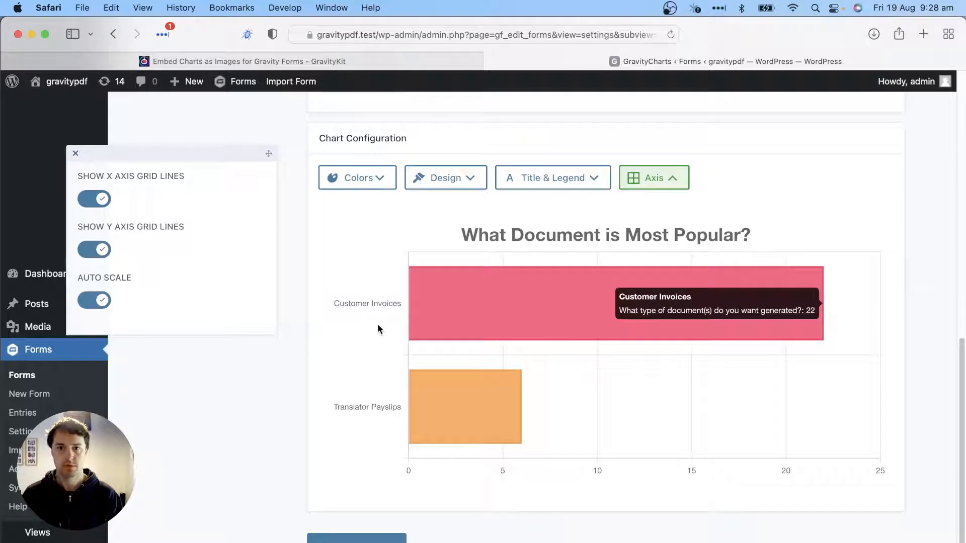
scroll(374, 302, up, 3)
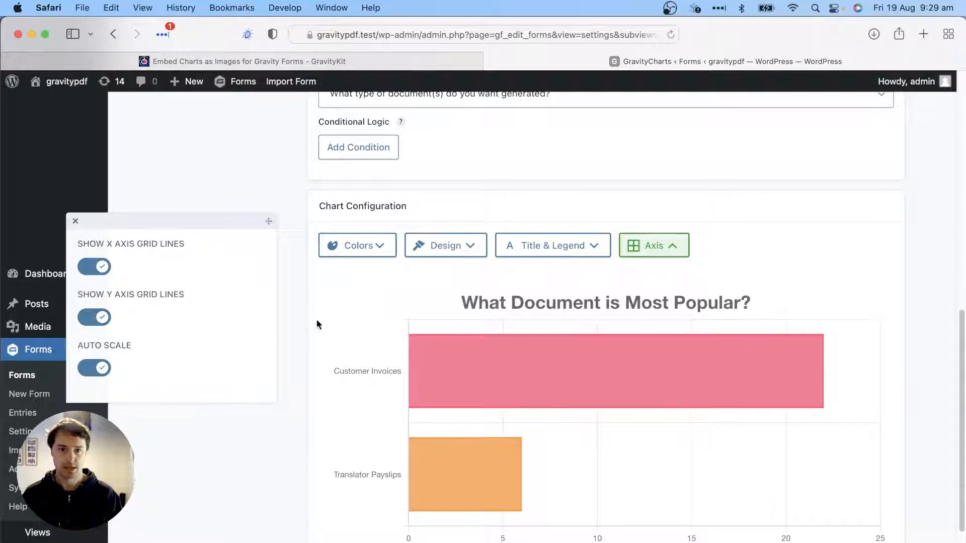
scroll(577, 267, down, 1)
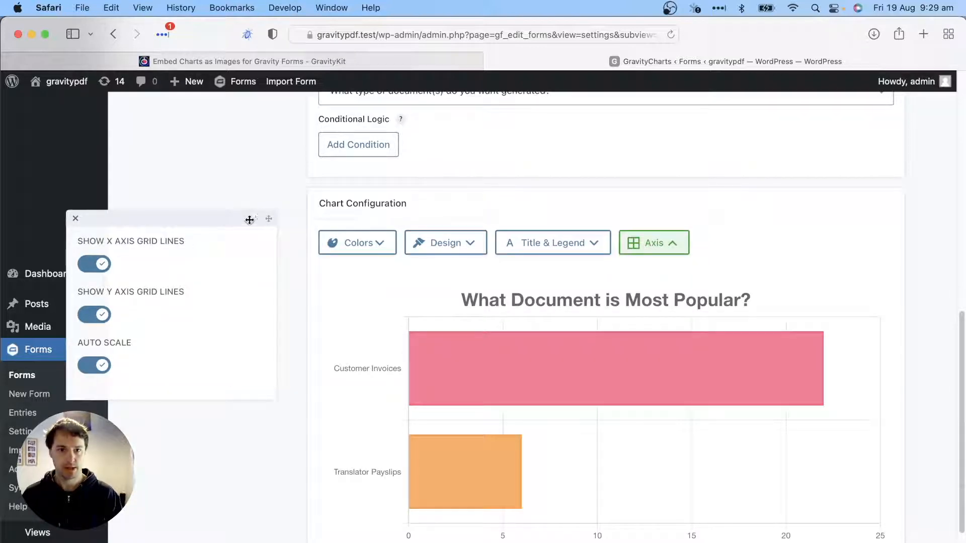
Close the axis options and save the chart feed's settings
click(376, 295)
scroll(382, 352, down, 5)
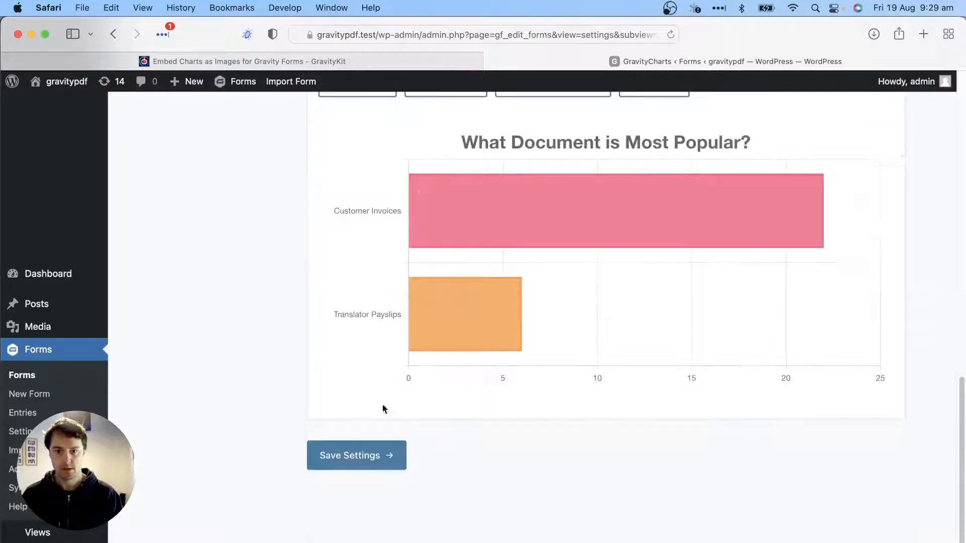
click(369, 461)
scroll(413, 351, down, 10)
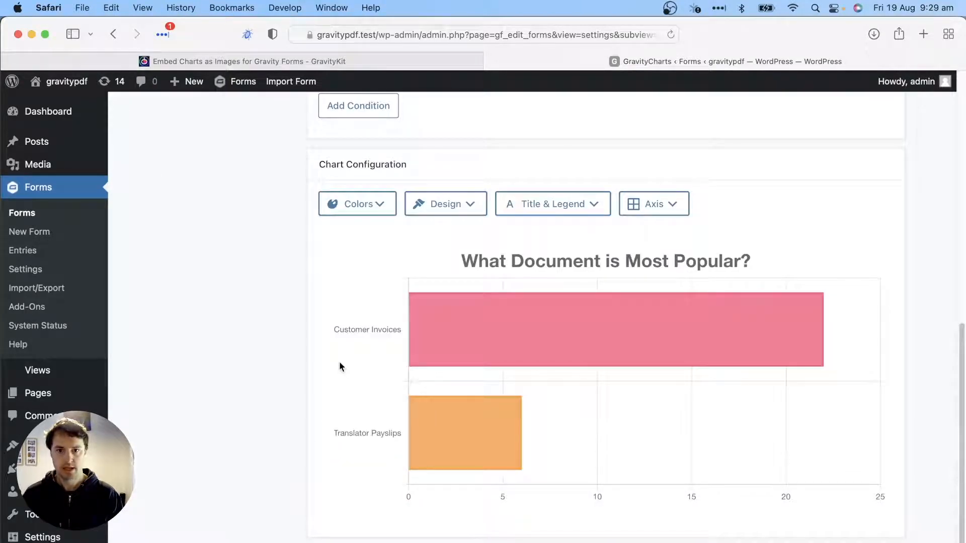
Return to the form's list of GravityCharts feeds and copy the bar chart's shortcode
scroll(340, 365, up, 6)
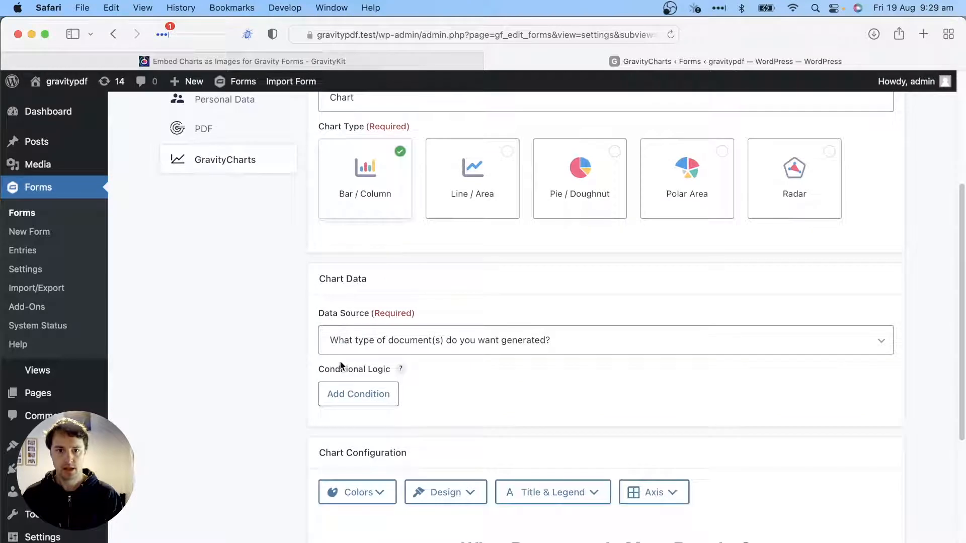
scroll(340, 366, up, 3)
click(241, 249)
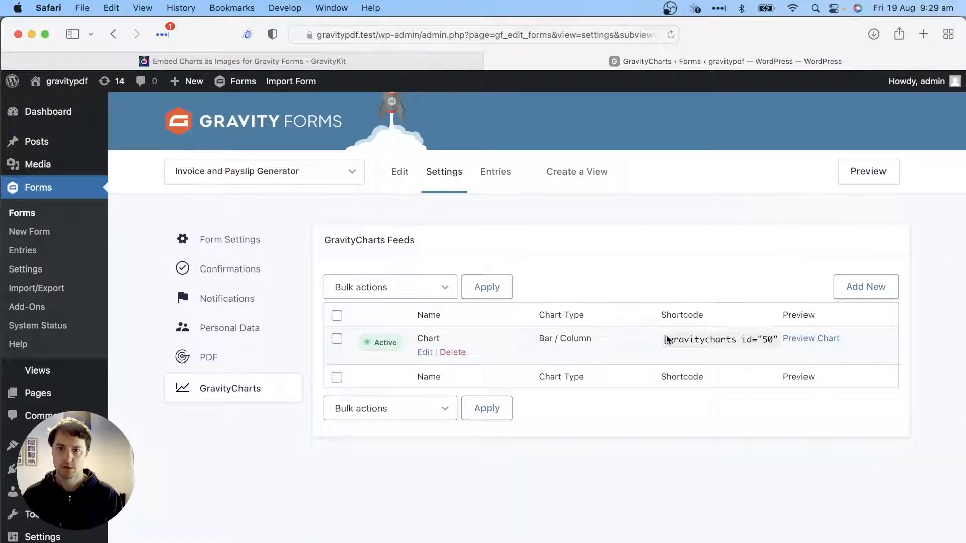
drag(662, 336, 784, 341)
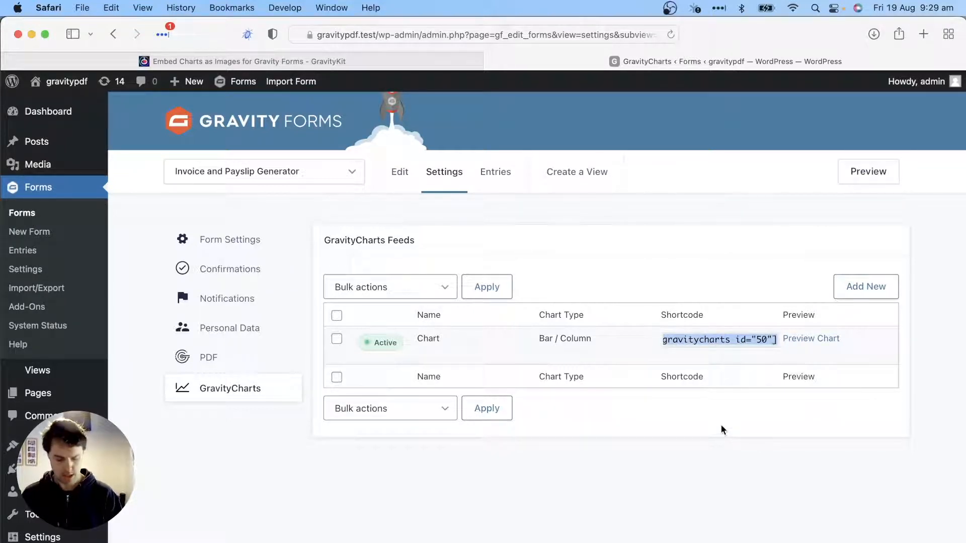
Start a new PDF in the form's PDF settings and set its template to Focus Gravity
click(215, 361)
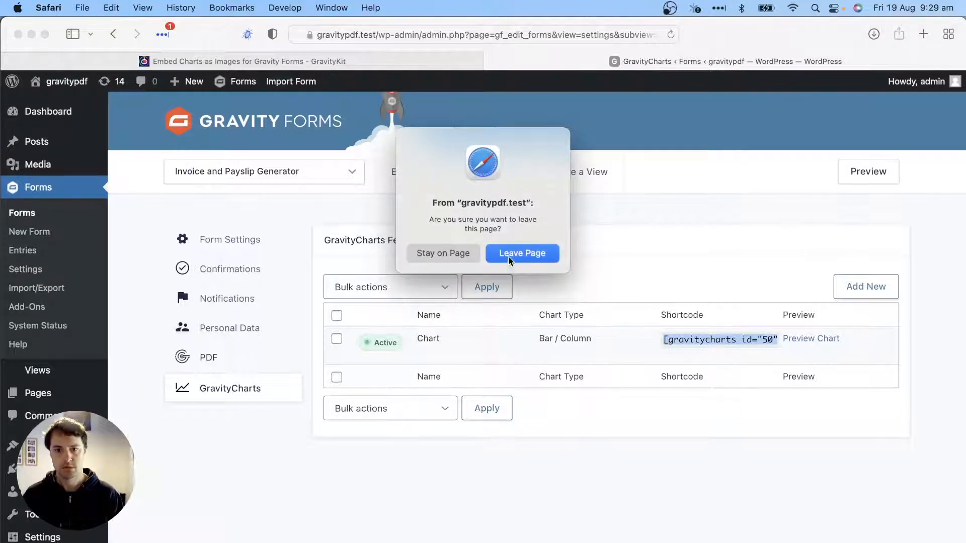
click(527, 254)
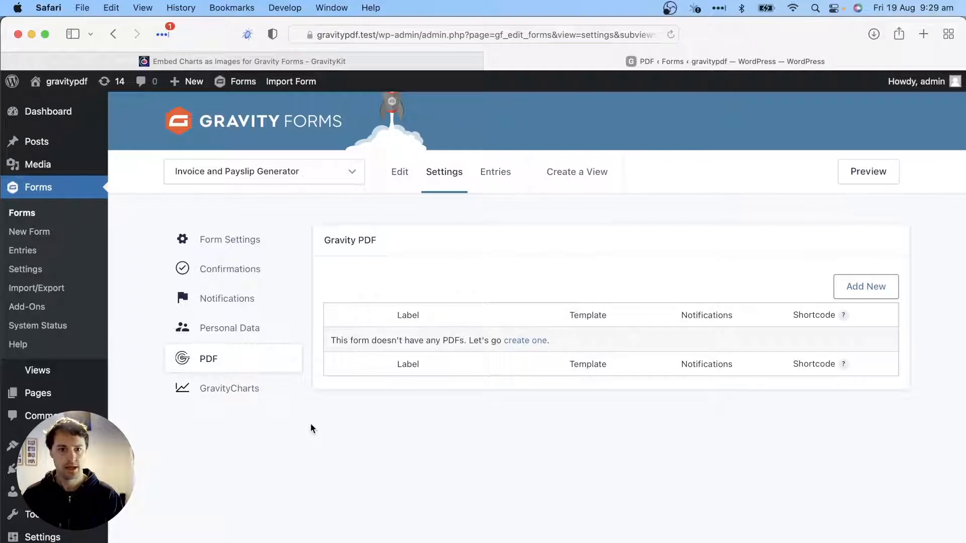
click(538, 341)
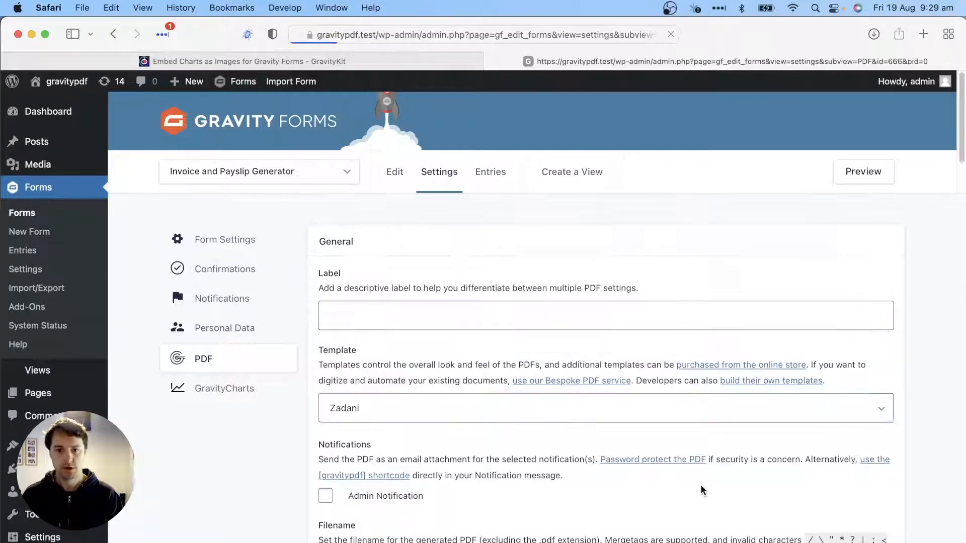
click(413, 318)
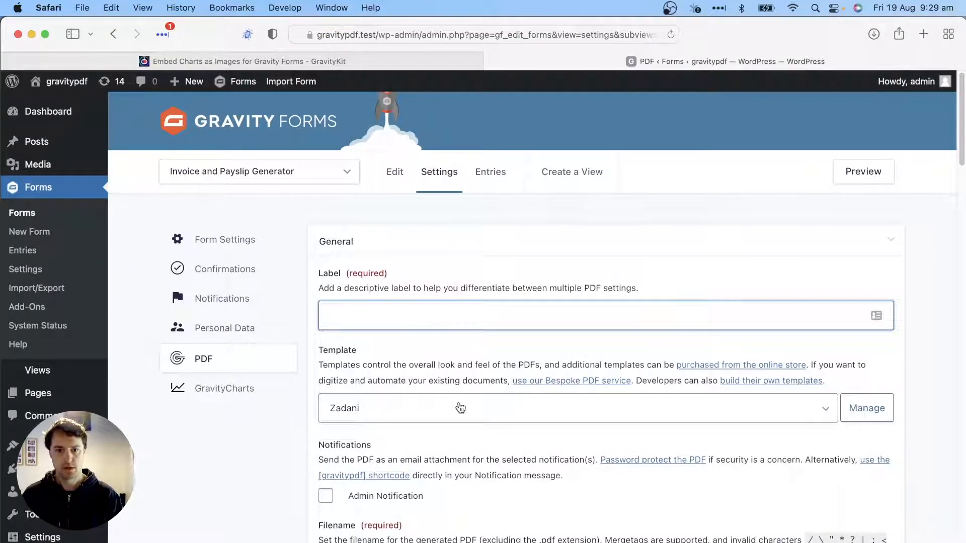
click(460, 407)
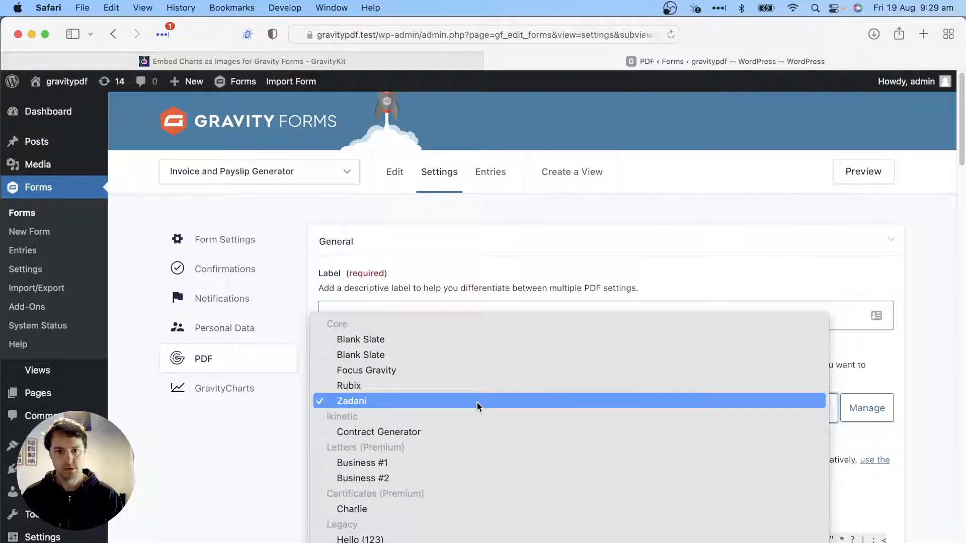
click(408, 372)
Label the new PDF "Chart Example" and give it a filename
click(425, 317)
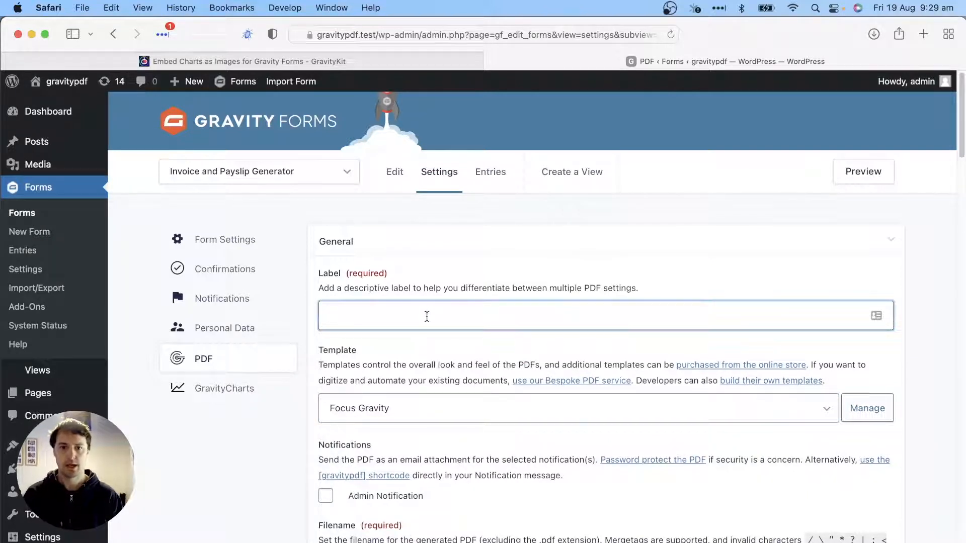
text(Chart)
scroll(403, 364, down, 1)
text(Example)
click(403, 542)
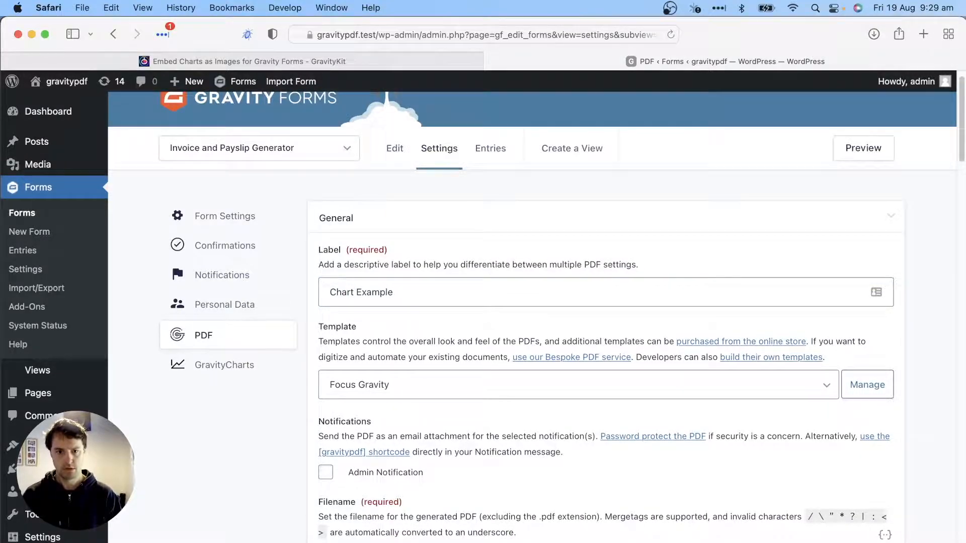
Enable Show HTML Fields in the PDF's template options and add the PDF to the form
scroll(433, 462, down, 20)
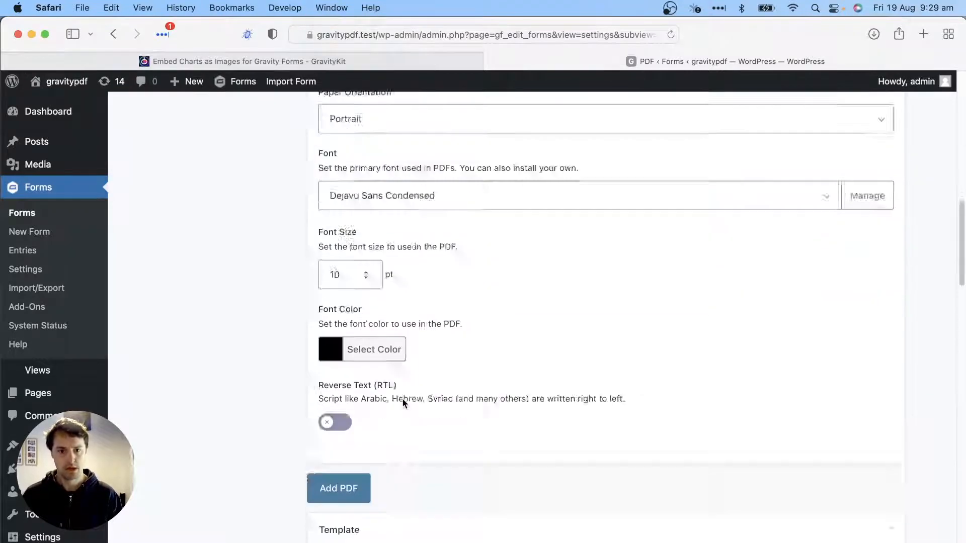
scroll(403, 400, down, 5)
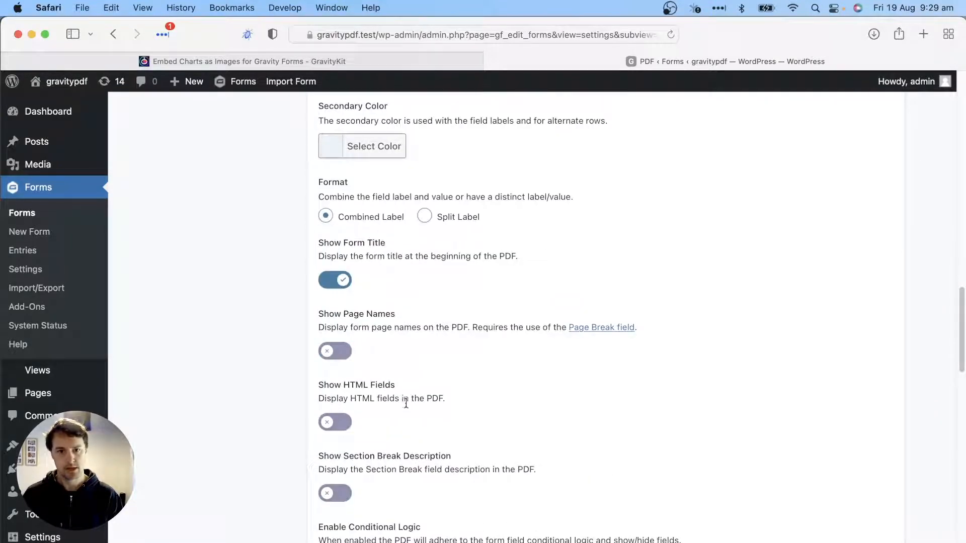
click(350, 426)
scroll(213, 444, down, 7)
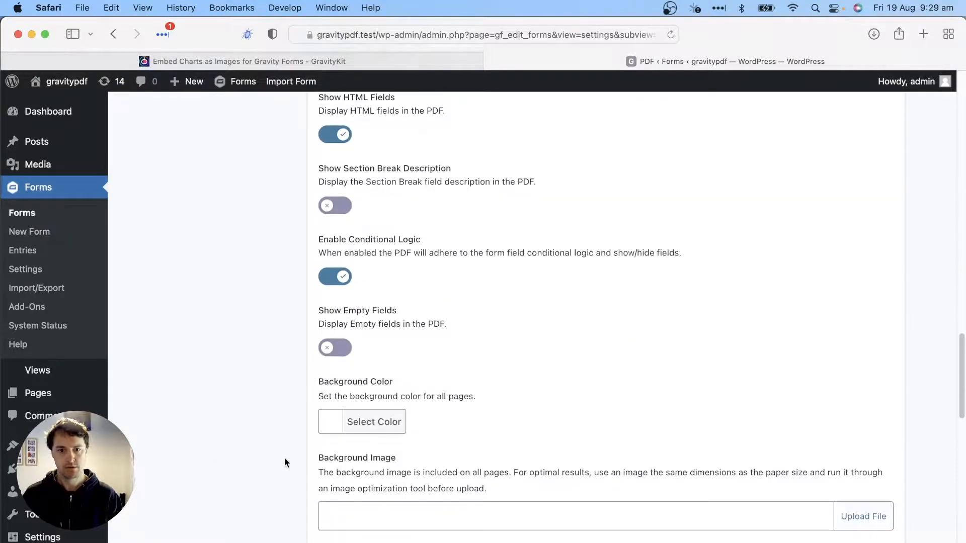
scroll(329, 460, down, 19)
scroll(328, 272, up, 2)
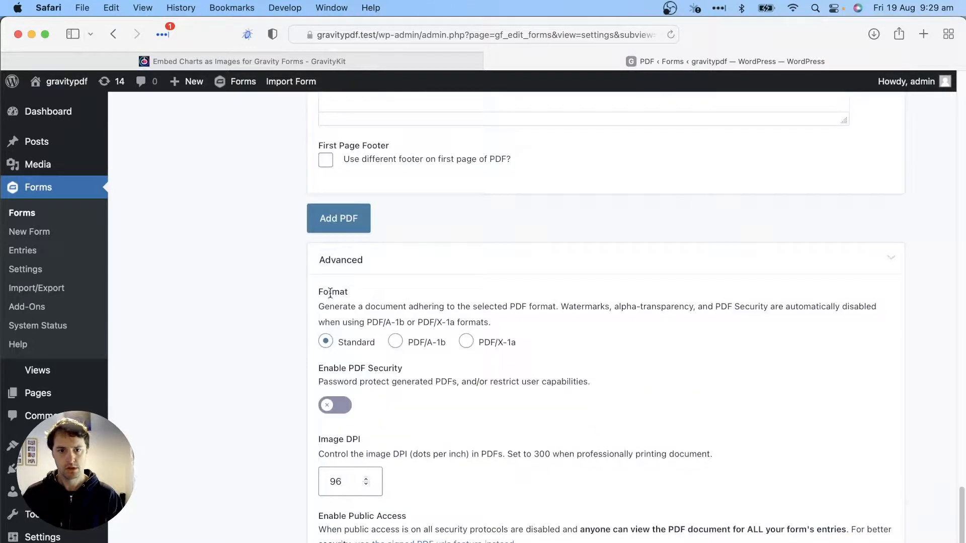
click(328, 215)
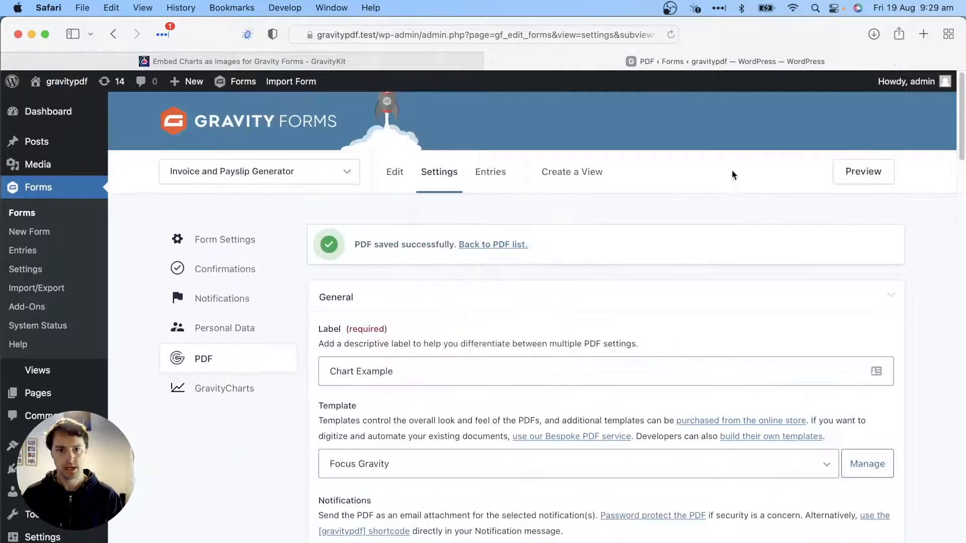
Open the form in the editor and add an HTML field at the start of its first page, above the existing HTML block
click(395, 172)
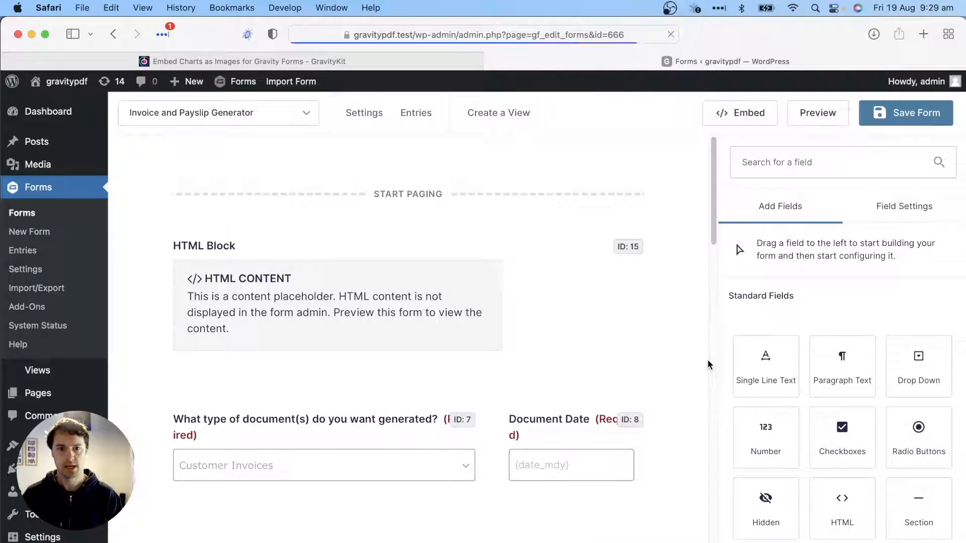
scroll(841, 382, down, 3)
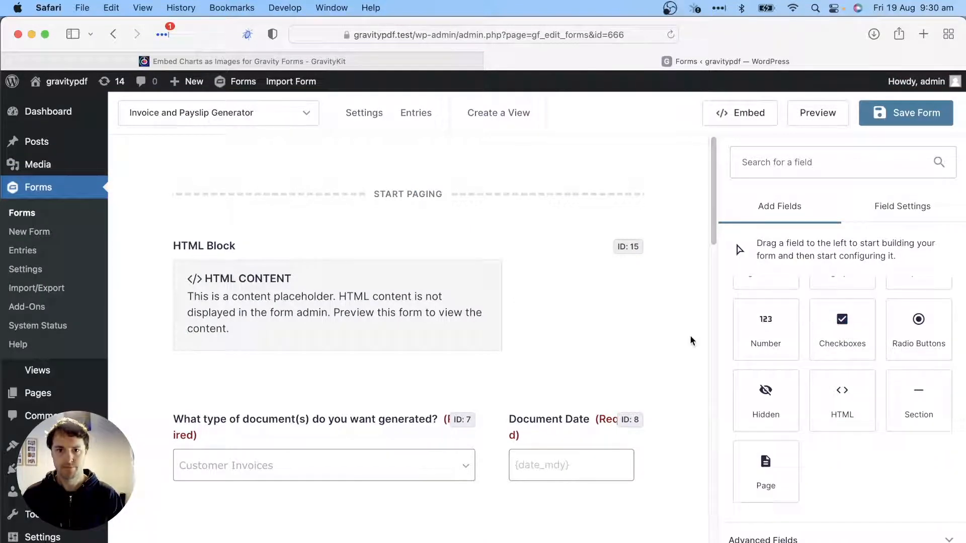
scroll(830, 366, up, 1)
drag(857, 428, 257, 245)
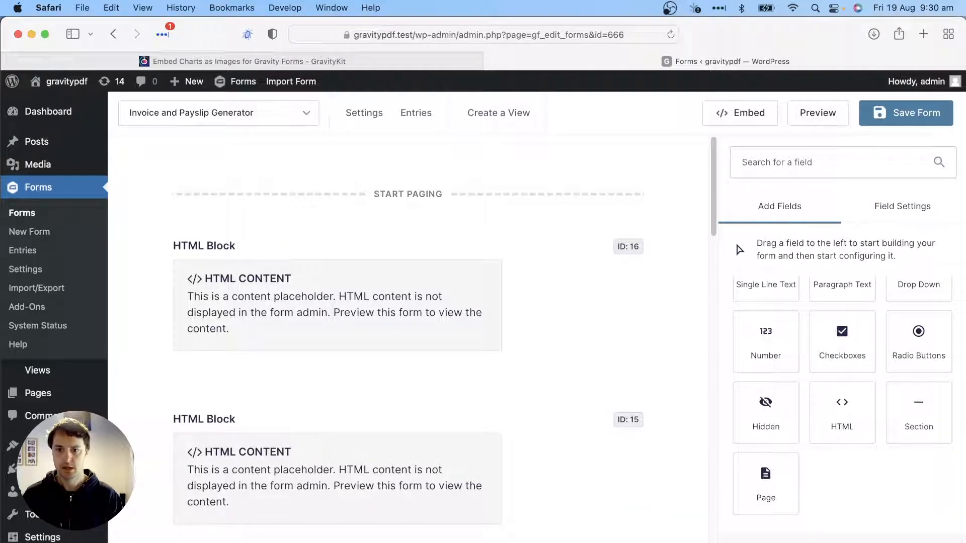
Label the new HTML field "Chart" and set its content to [gravitycharts id="50"]
scroll(830, 402, down, 3)
click(345, 297)
click(823, 356)
key(super+a)
text(Cha)
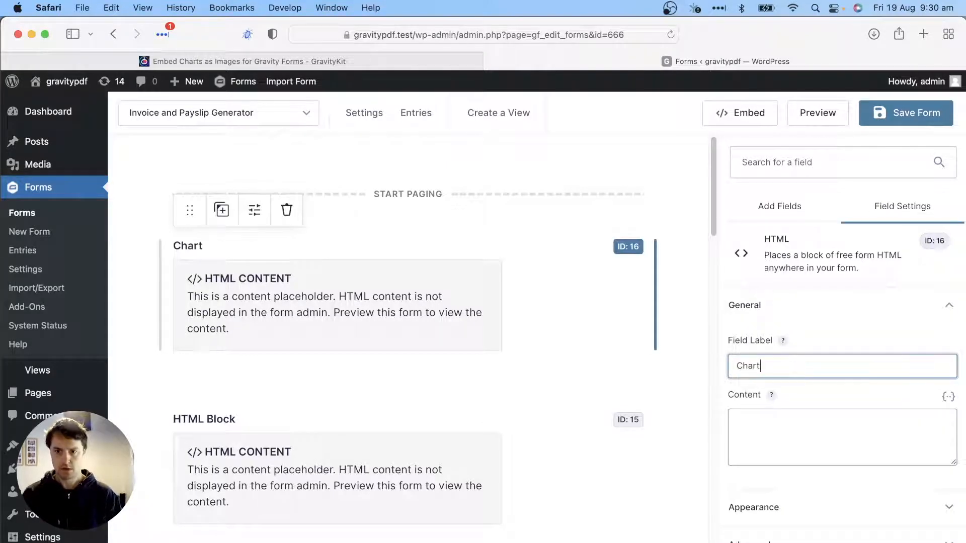
key(Tab)
text([gravitycharts id="50"])
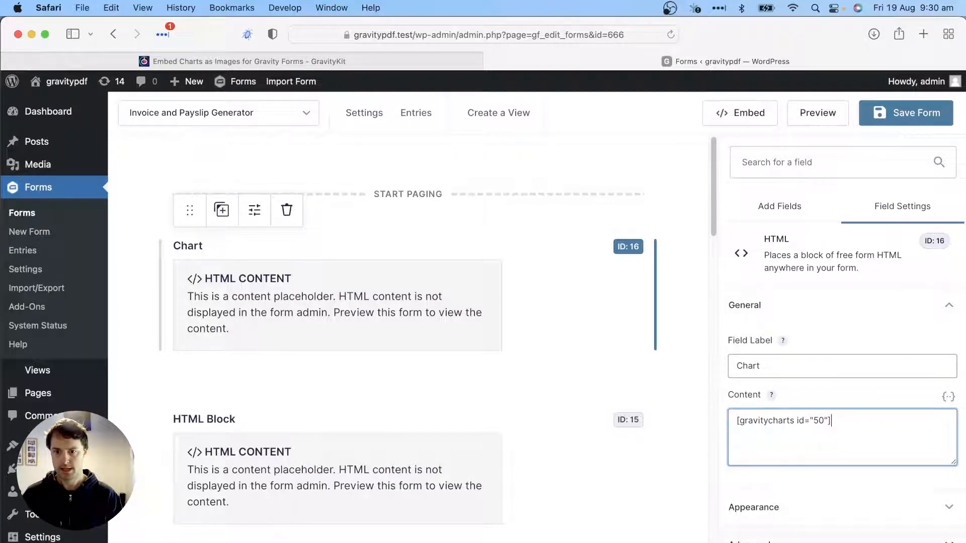
Set the Chart field's visibility to Administrative and save the form
click(755, 540)
click(839, 439)
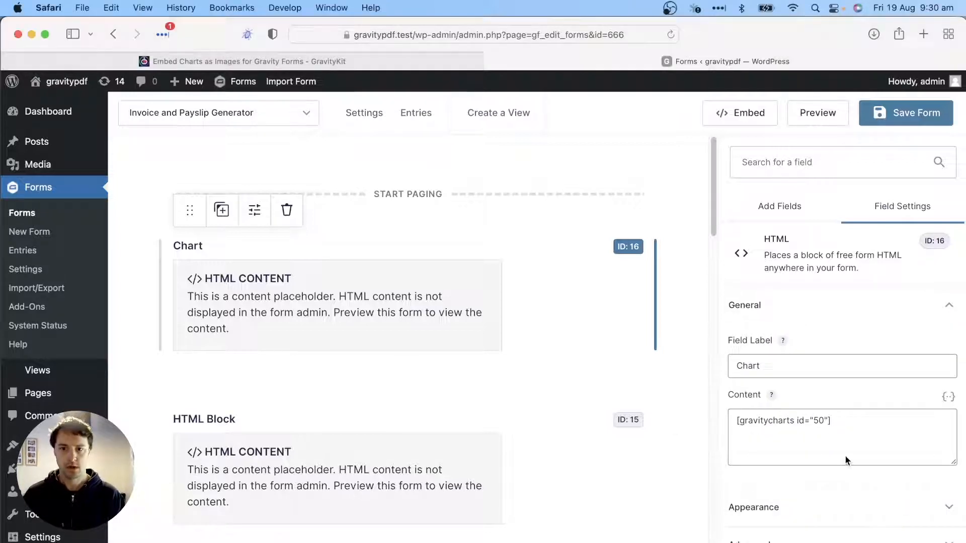
click(849, 454)
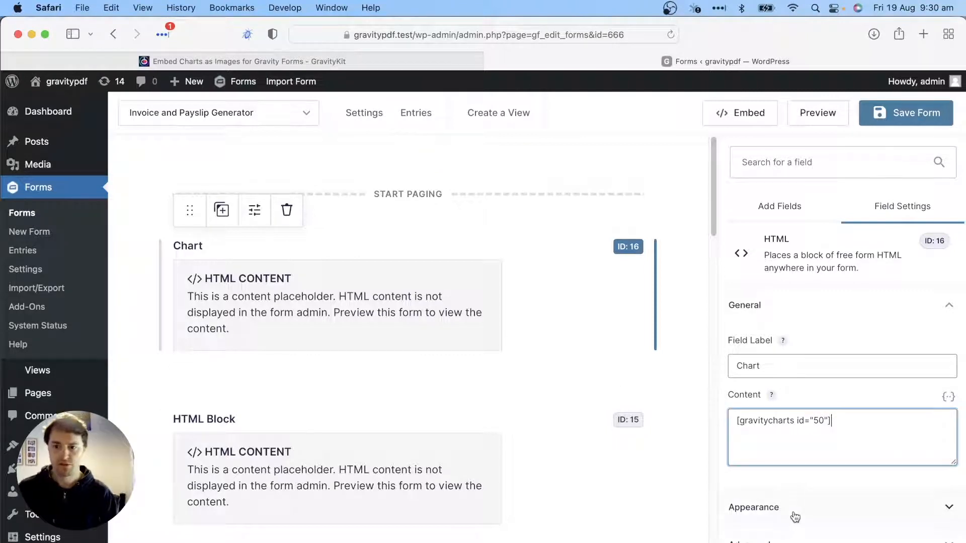
click(855, 539)
click(876, 114)
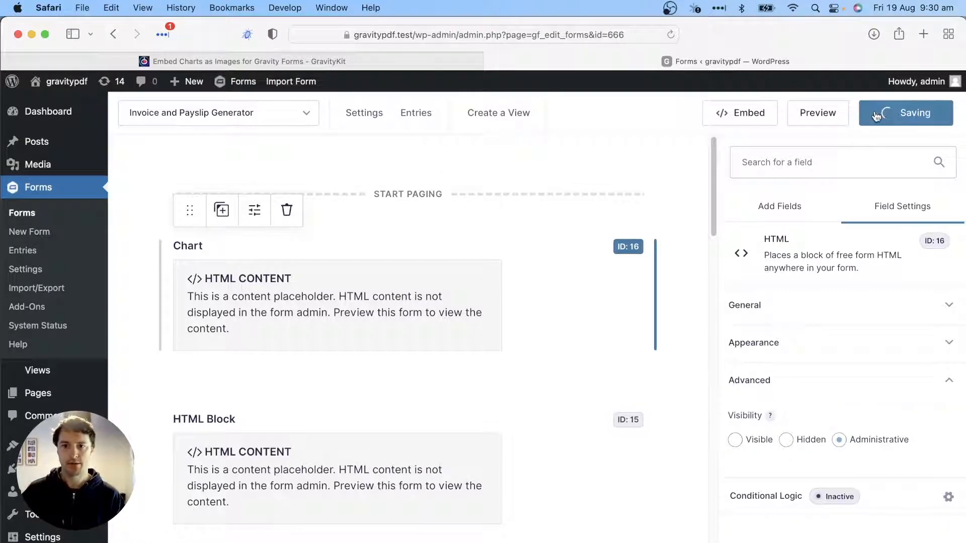
Open the form's entries in a new tab and check the first Translator Payslips entry's PDF for the chart below the form title
super+click(419, 114)
click(757, 63)
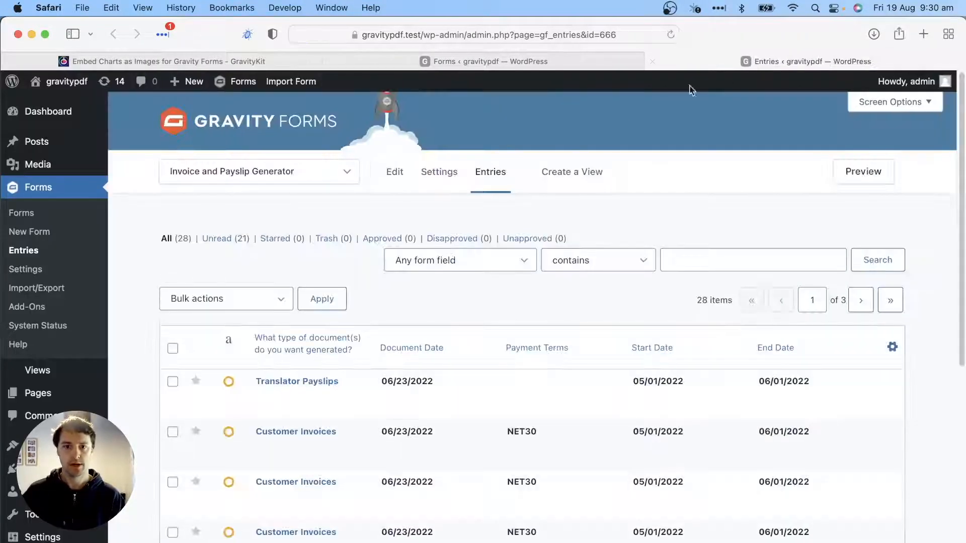
click(347, 412)
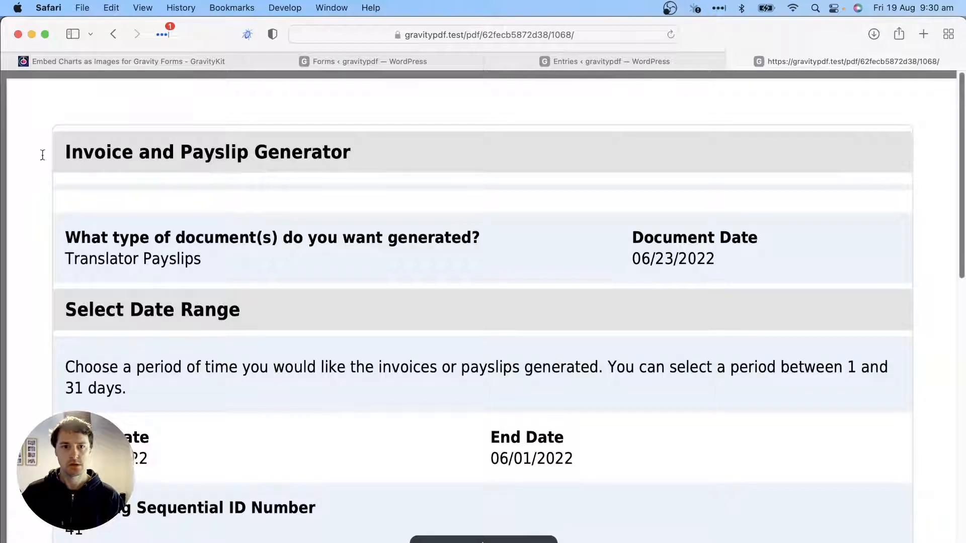
drag(60, 179, 223, 177)
click(245, 177)
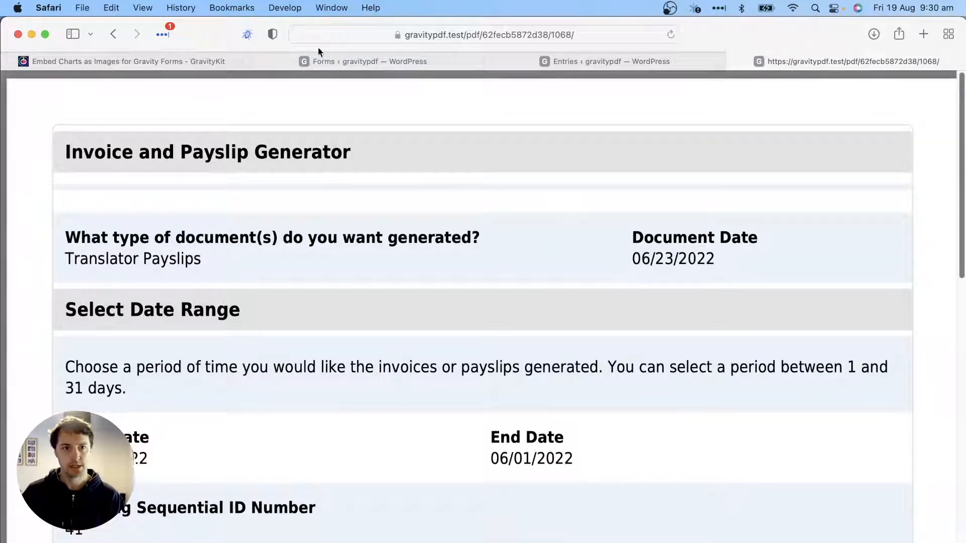
Copy the embed_type="image" parameter from the shortcode example in the GravityKit article on embedding charts as images
click(134, 61)
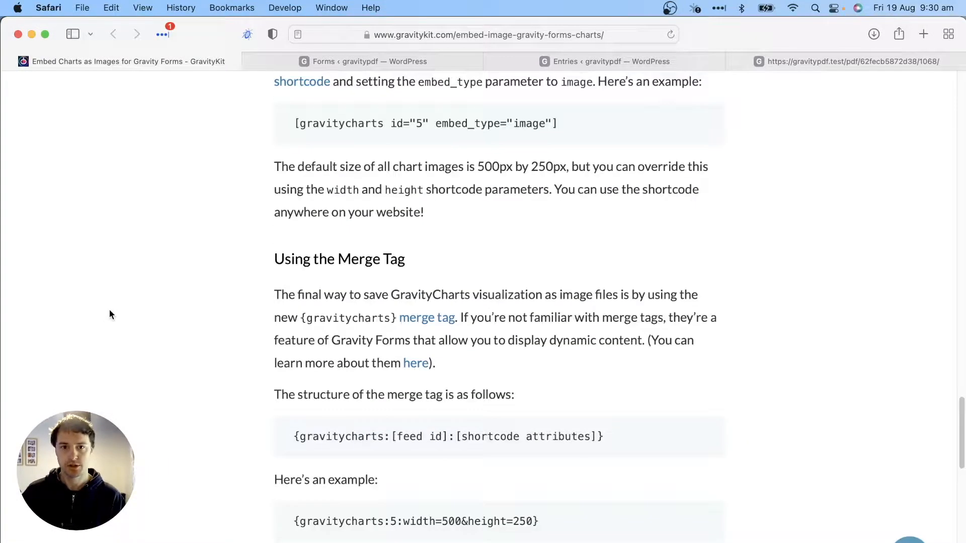
scroll(111, 315, up, 2)
scroll(112, 339, up, 2)
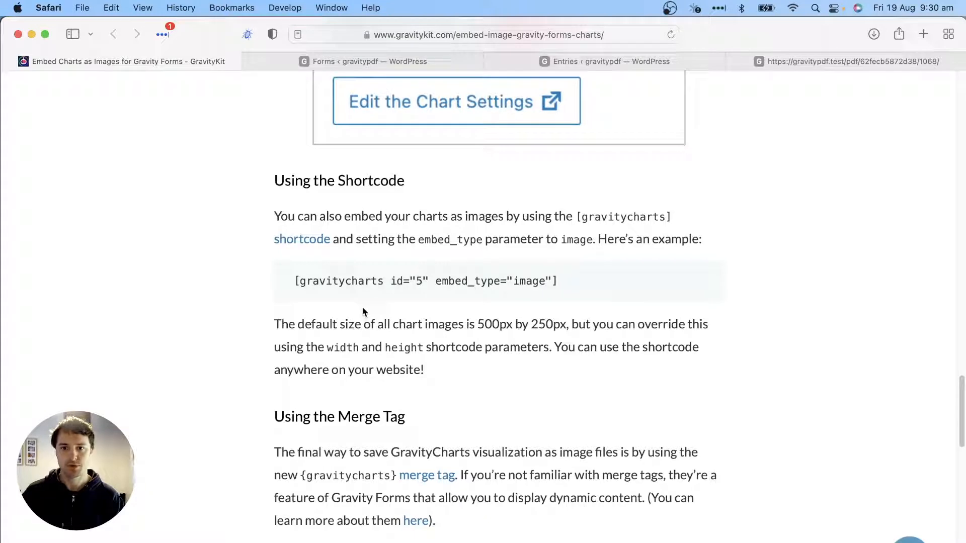
drag(436, 281, 556, 281)
key(super+c)
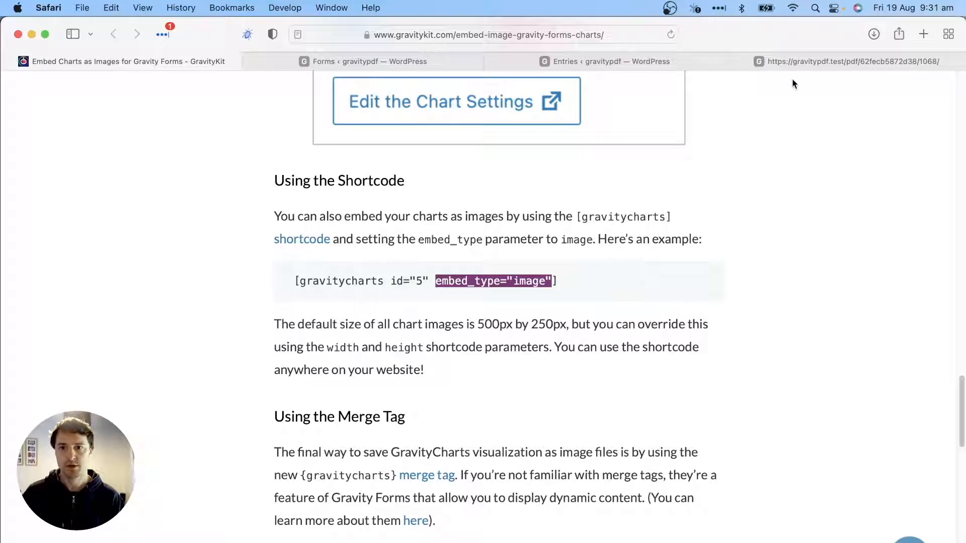
Return to the form editor, add embed_type="image" to the Chart HTML field's gravitycharts shortcode, and save the form
click(589, 61)
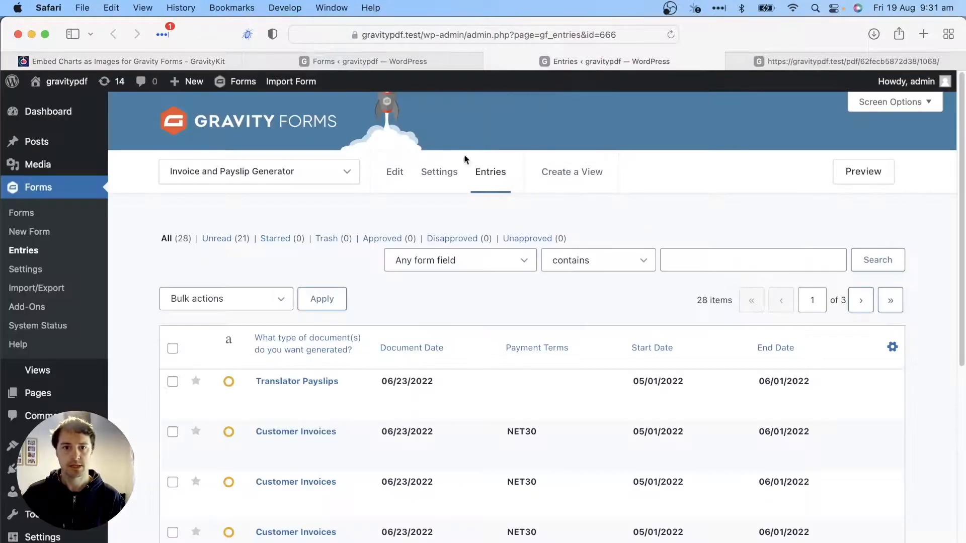
mouse_move(439, 172)
click(449, 331)
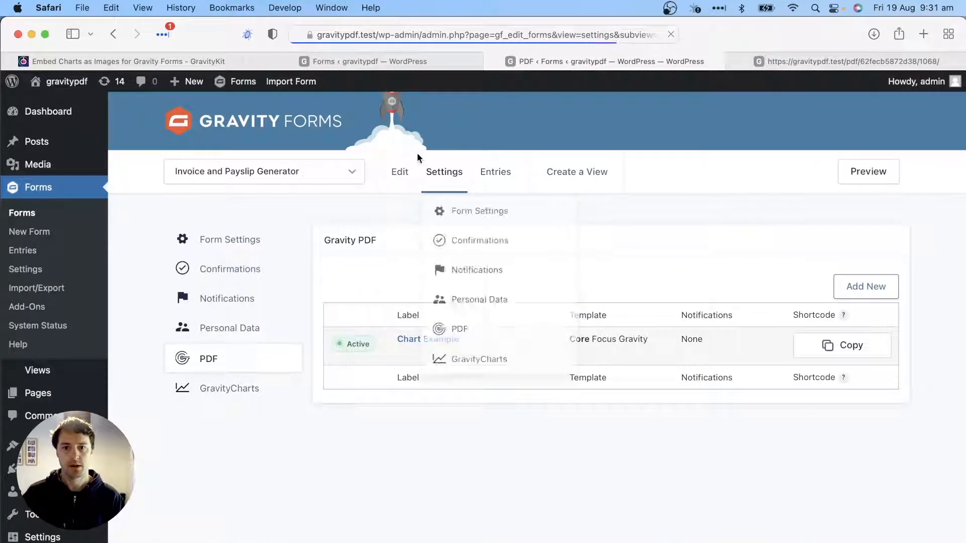
click(401, 173)
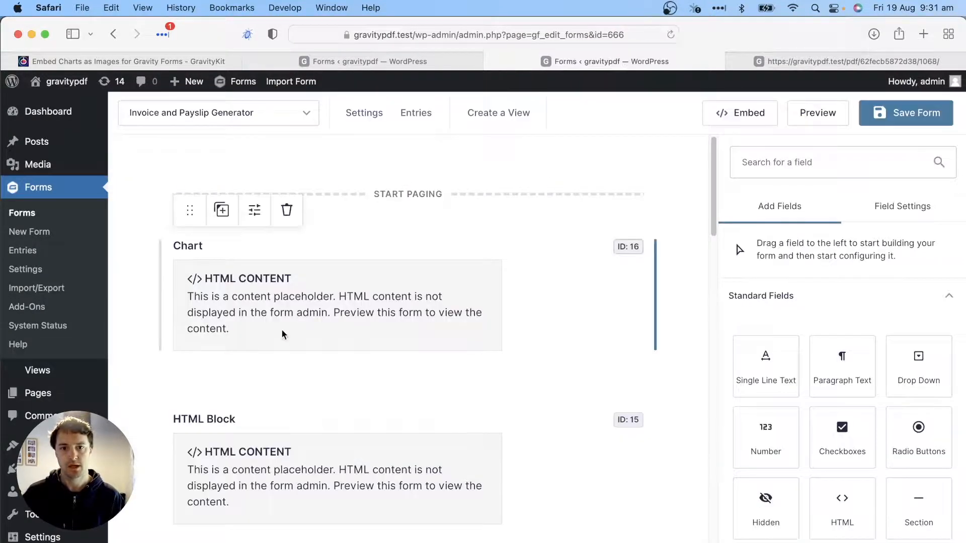
click(282, 329)
click(826, 420)
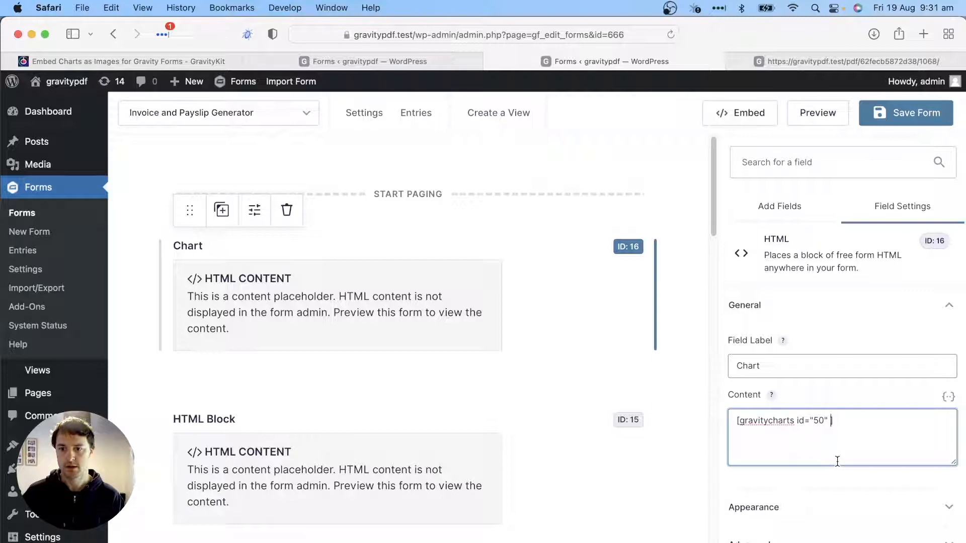
key(super+v)
click(878, 113)
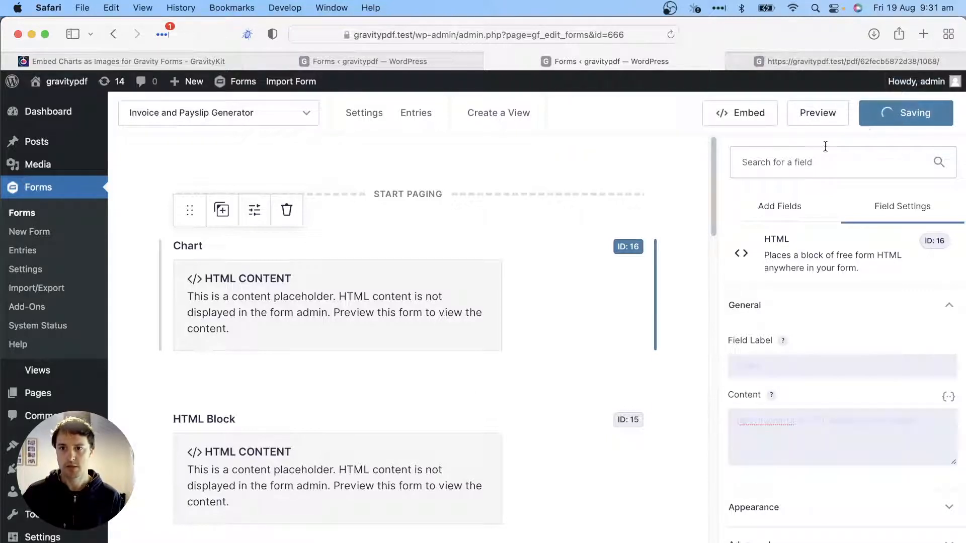
Reload the Translator Payslips entry's PDF and check the chart image below the form title
click(820, 60)
click(671, 34)
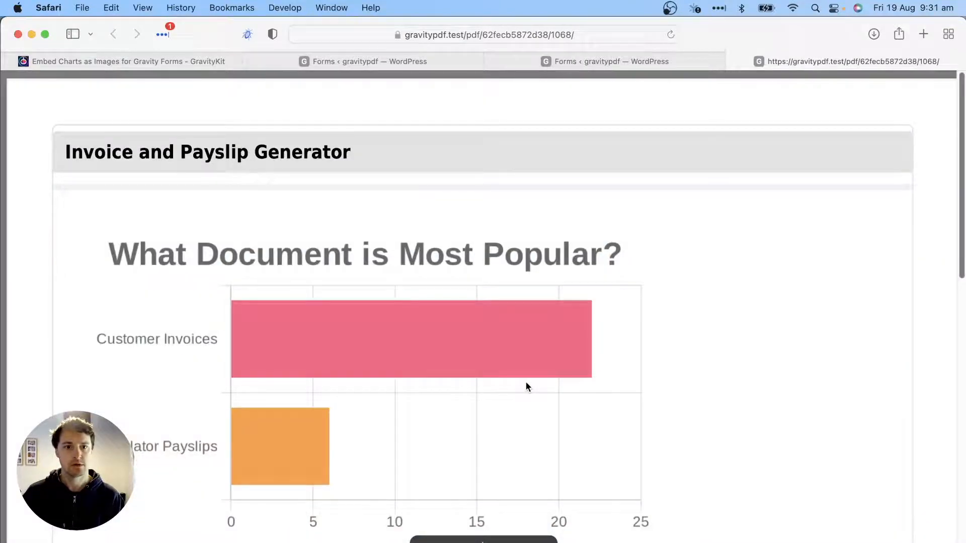
key(super+minus)
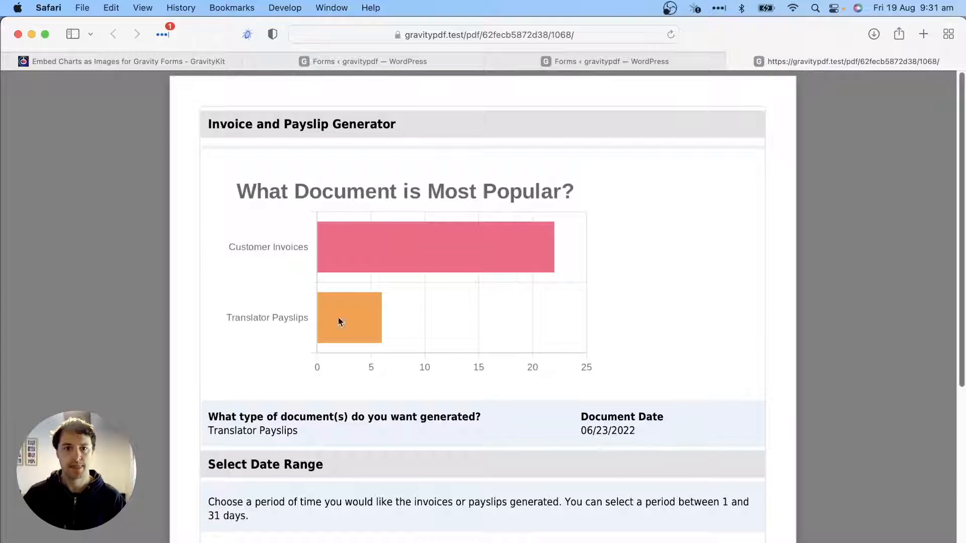
scroll(545, 371, down, 1)
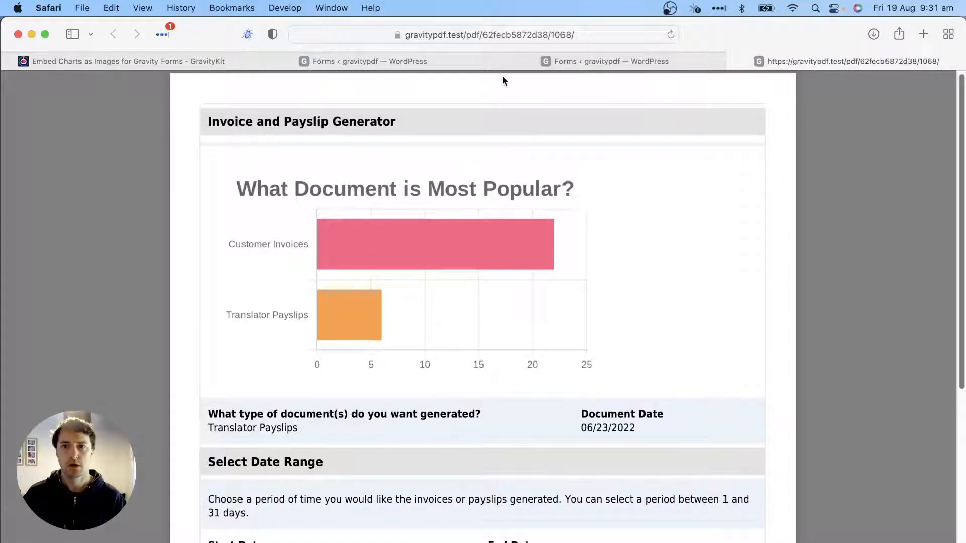
Add a new GravityCharts feed of type Pie / Doughnut to the form and name it "Pie"
click(406, 62)
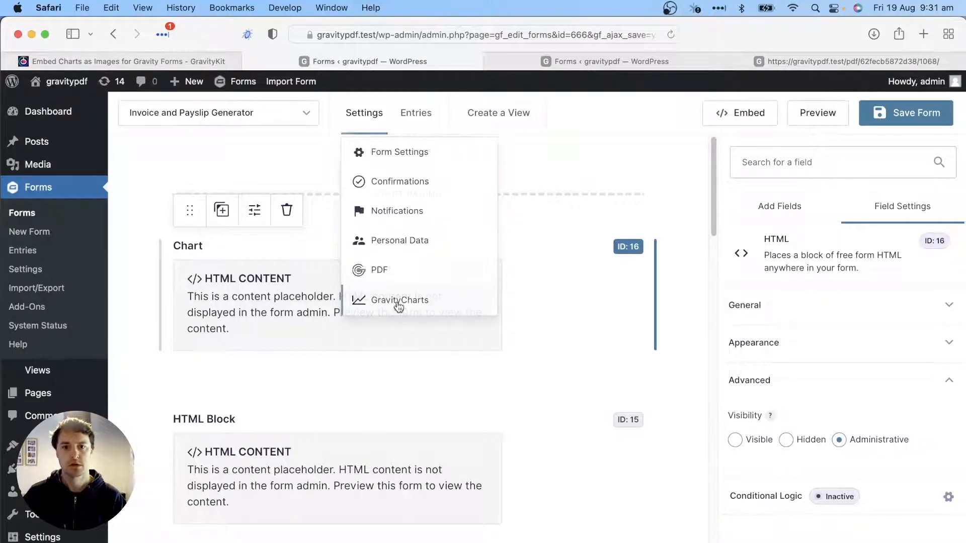
click(399, 300)
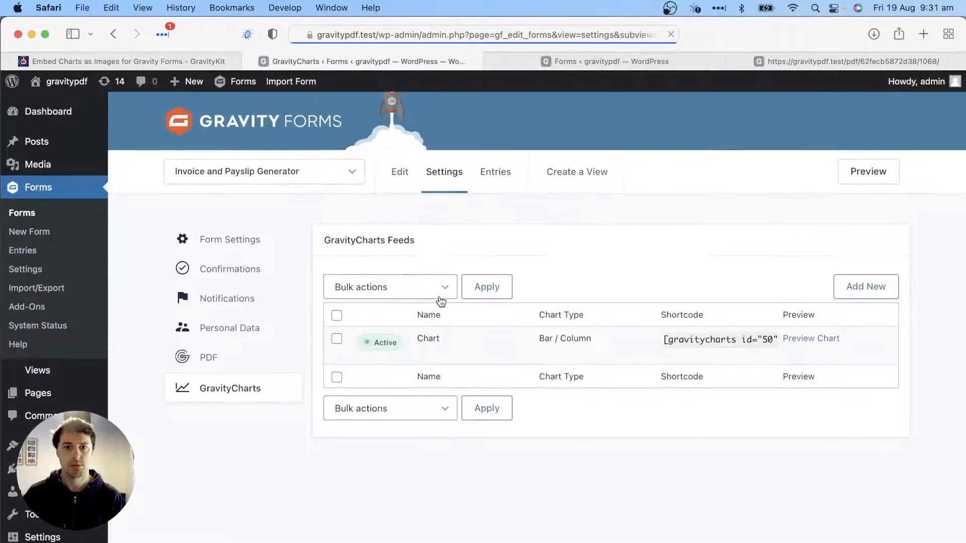
click(875, 286)
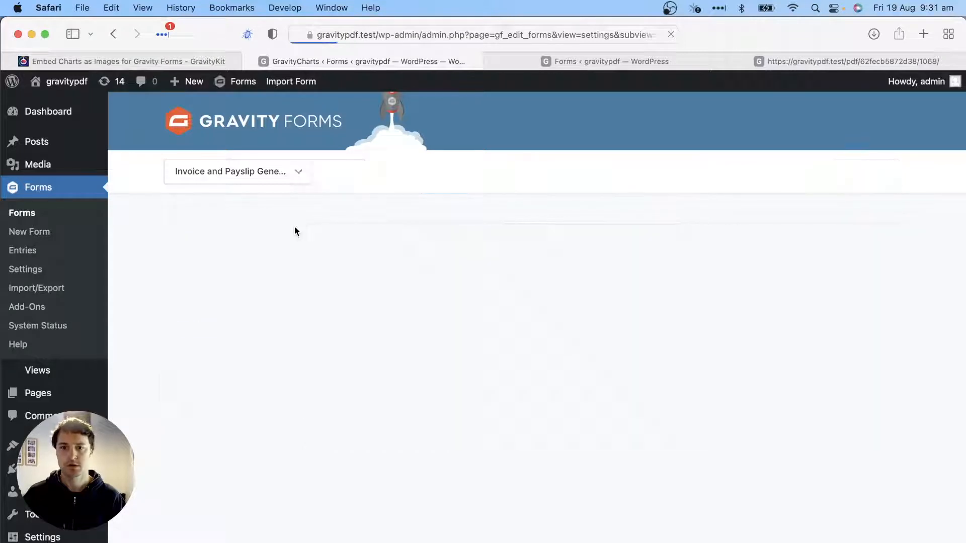
click(583, 356)
click(446, 275)
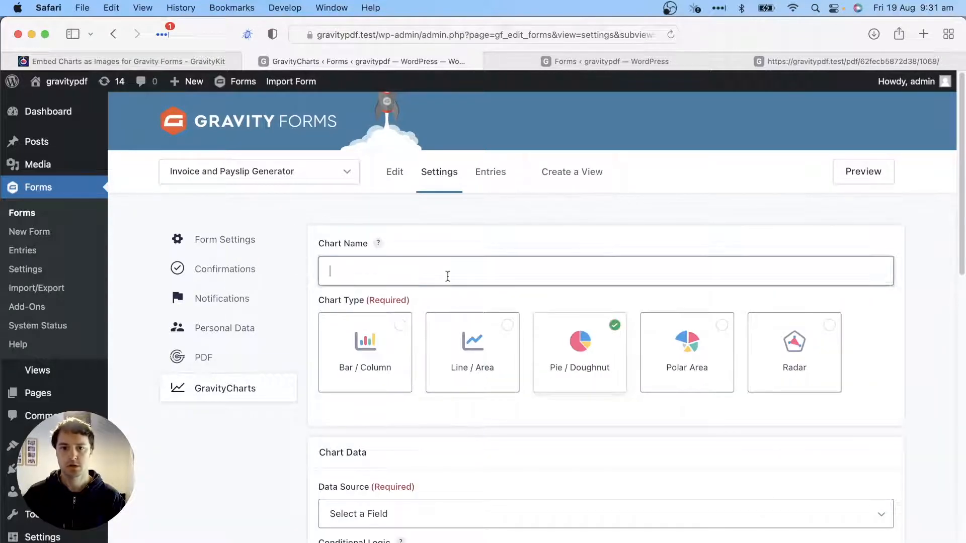
text(Pie)
Set the pie chart's data source to the field "What type of document(s) do you want generated?"
scroll(433, 301, down, 3)
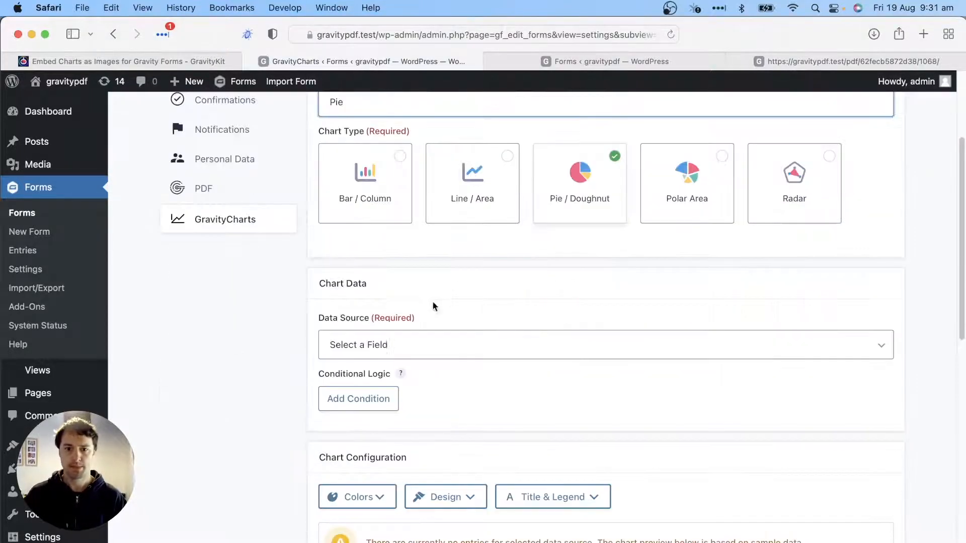
click(410, 345)
click(415, 355)
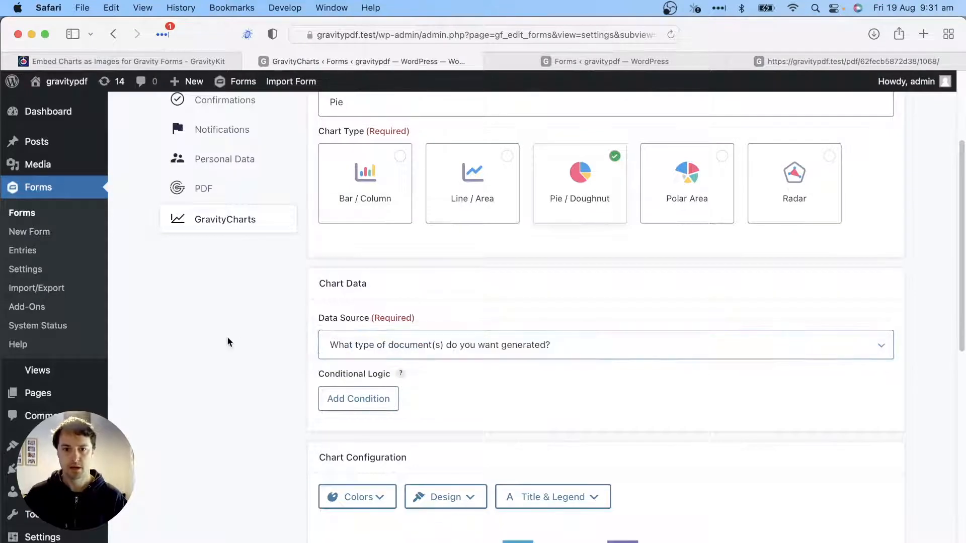
Open the pie chart's color palette options and move them beside the chart preview
scroll(227, 337, down, 5)
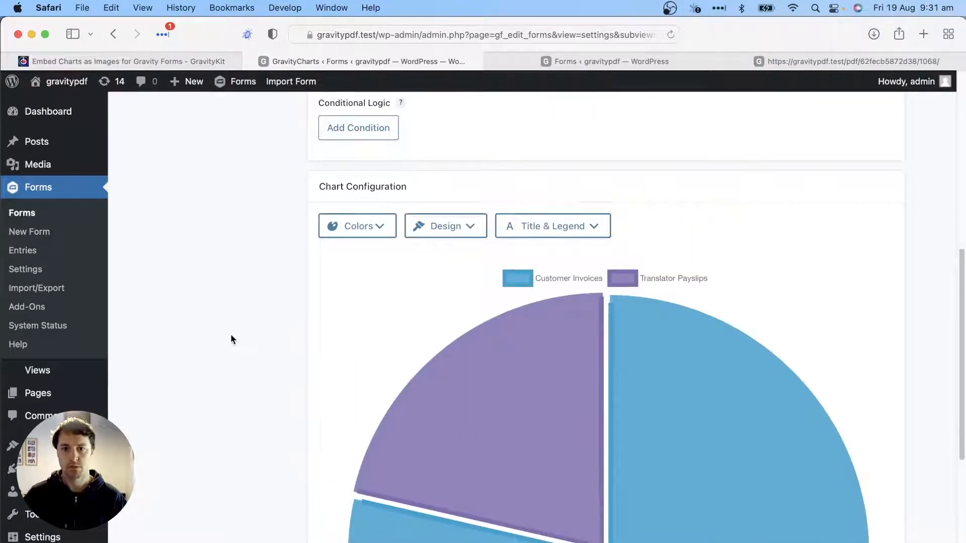
click(371, 230)
drag(410, 261, 149, 157)
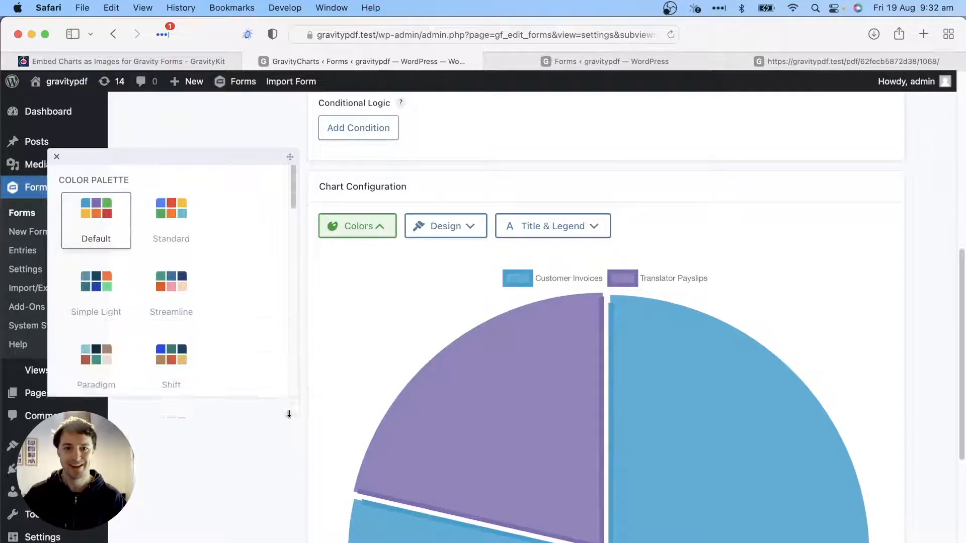
scroll(675, 327, down, 4)
scroll(675, 330, up, 2)
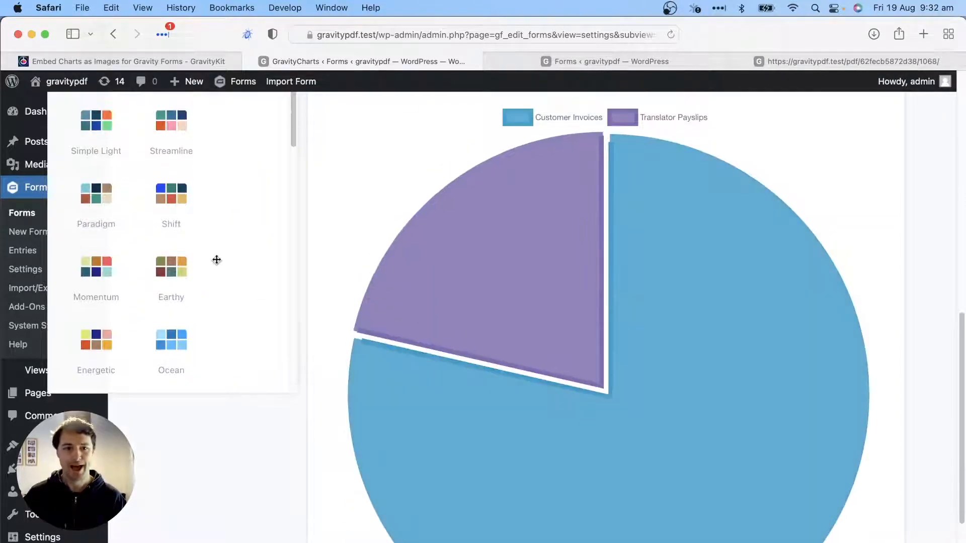
Try several color palettes on the pie chart, including Shift, Streamline, Standard, Earthy and Energetic
click(112, 287)
click(160, 227)
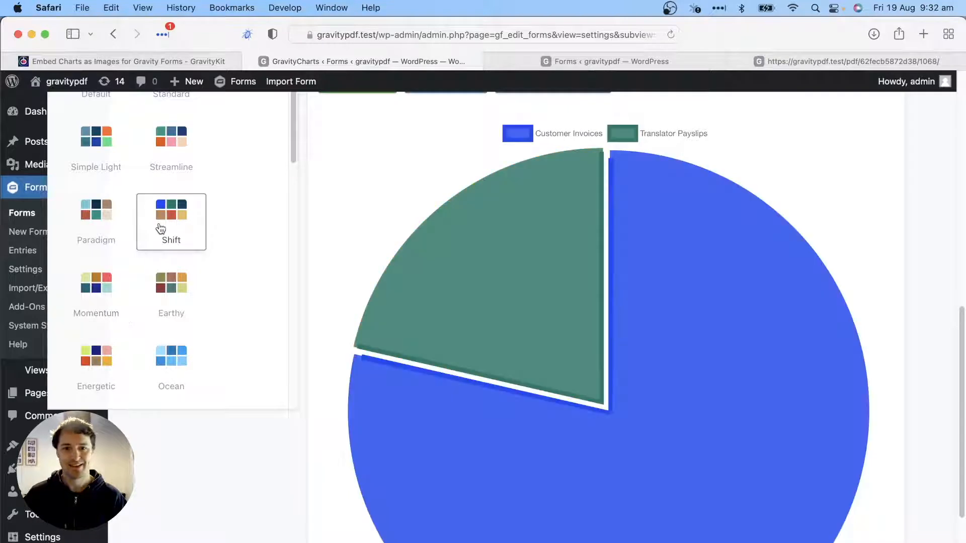
scroll(168, 201, up, 1)
click(169, 167)
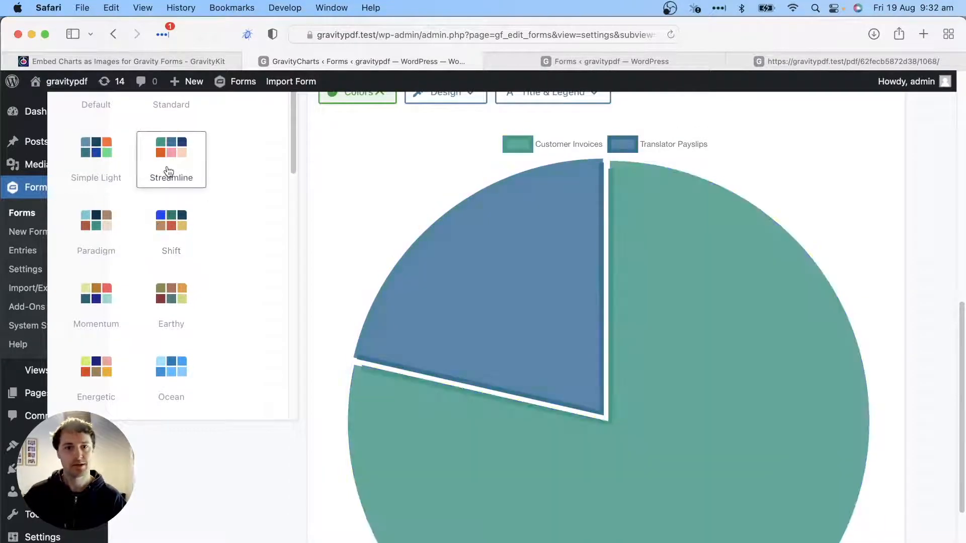
scroll(146, 176, up, 2)
click(90, 239)
click(151, 166)
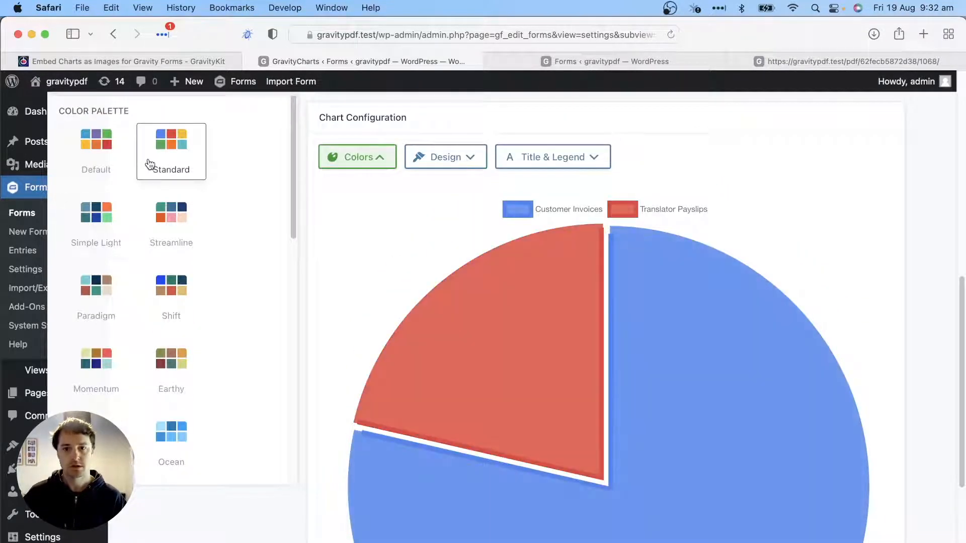
scroll(134, 302, down, 1)
click(168, 361)
scroll(167, 358, down, 2)
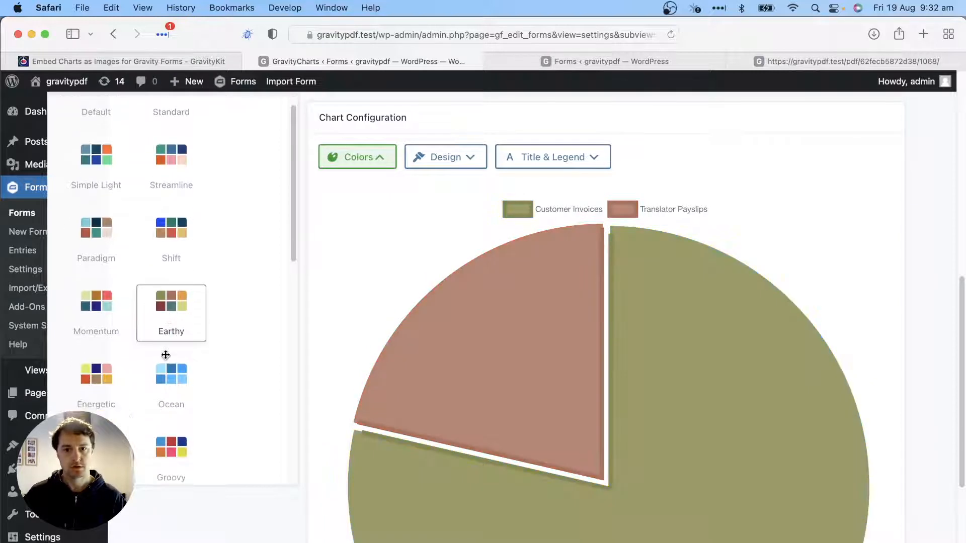
click(116, 375)
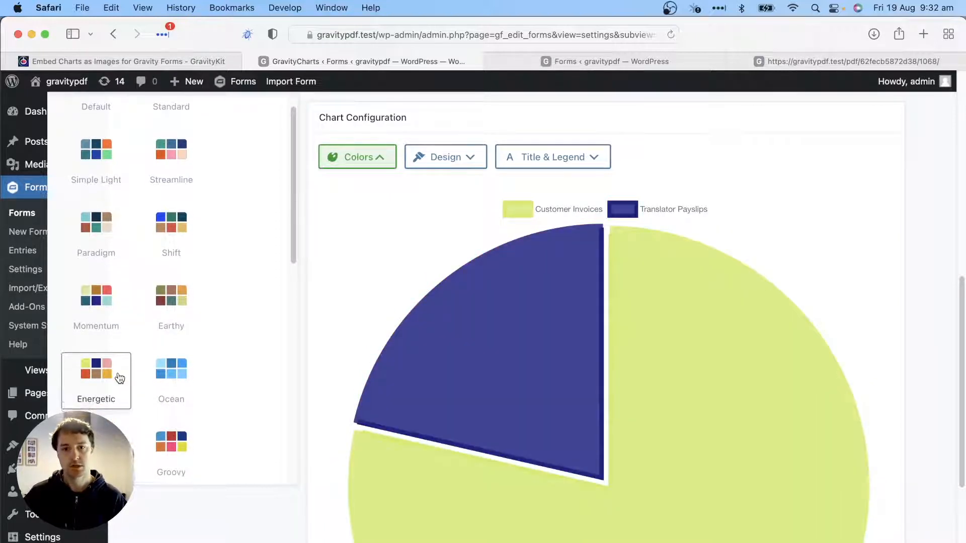
scroll(120, 379, down, 2)
scroll(121, 371, down, 1)
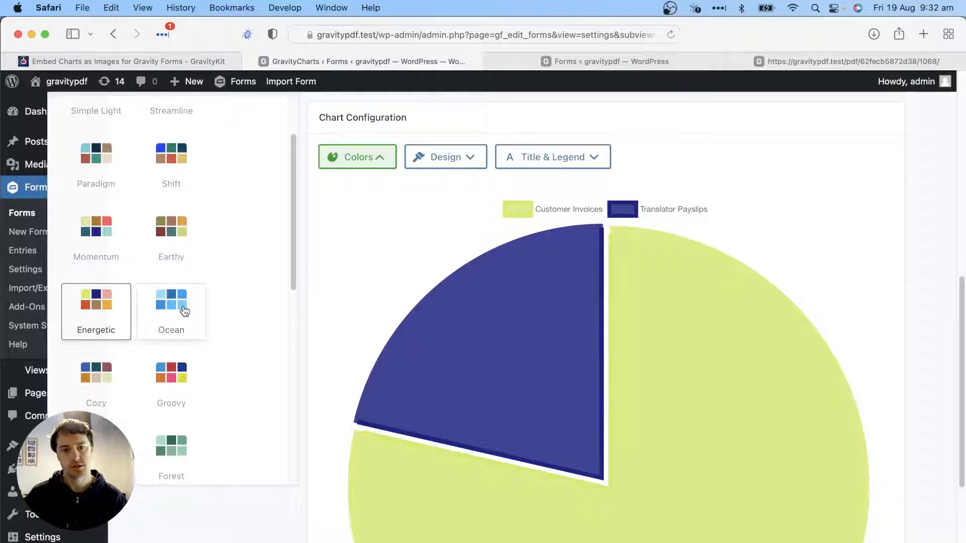
Apply the Ocean color palette to the pie chart and close the color options
click(180, 321)
scroll(180, 323, down, 3)
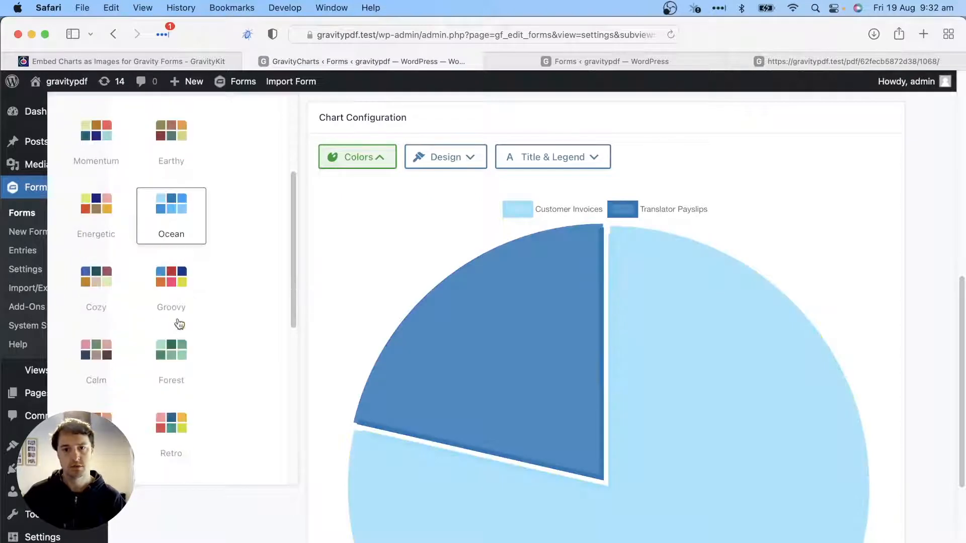
click(319, 238)
scroll(315, 278, down, 5)
scroll(309, 287, up, 5)
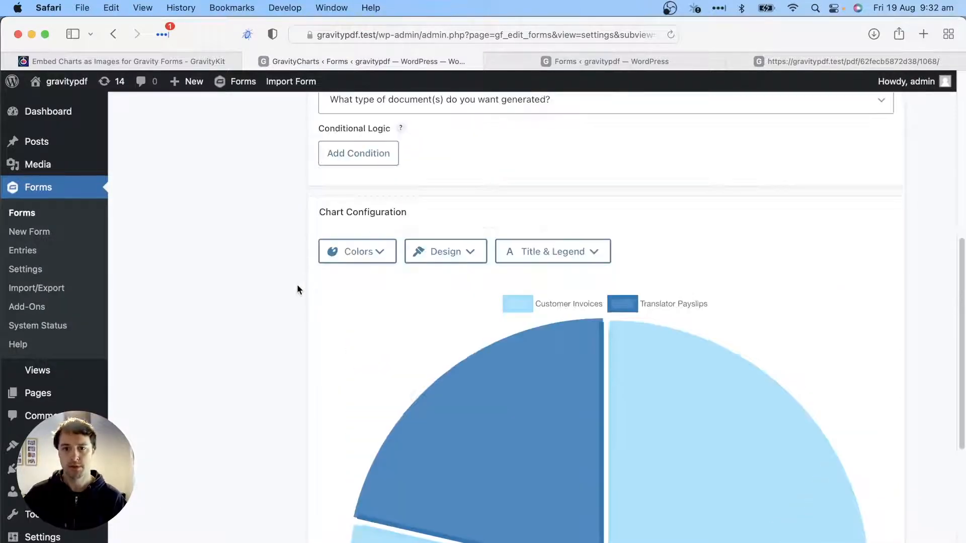
Open the pie chart's design options and place them clear of the chart preview
click(381, 257)
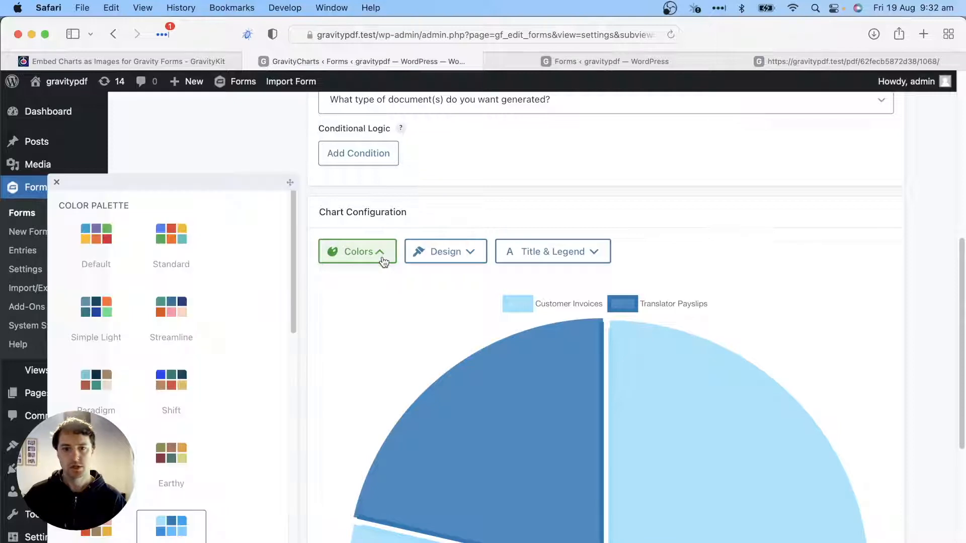
click(443, 252)
drag(468, 278, 138, 244)
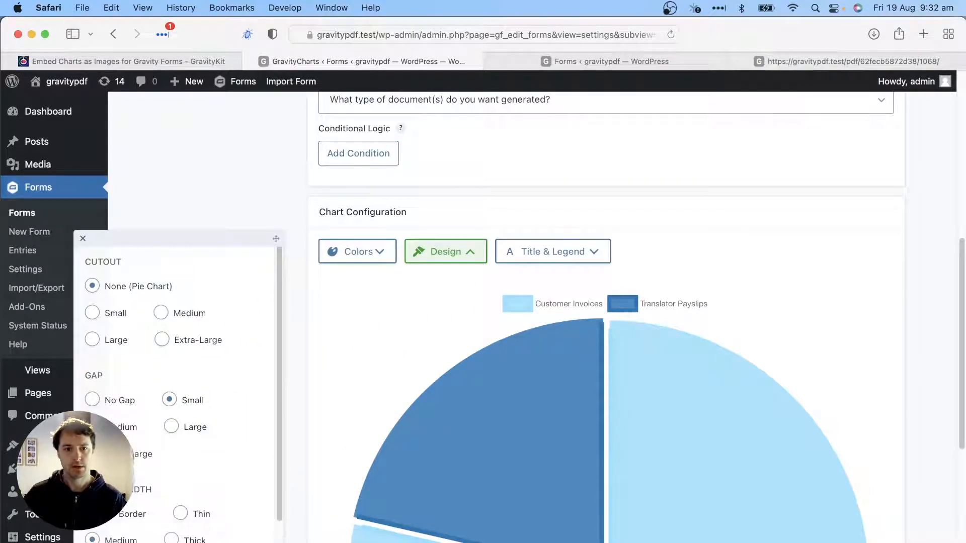
drag(222, 241, 240, 248)
scroll(862, 254, down, 3)
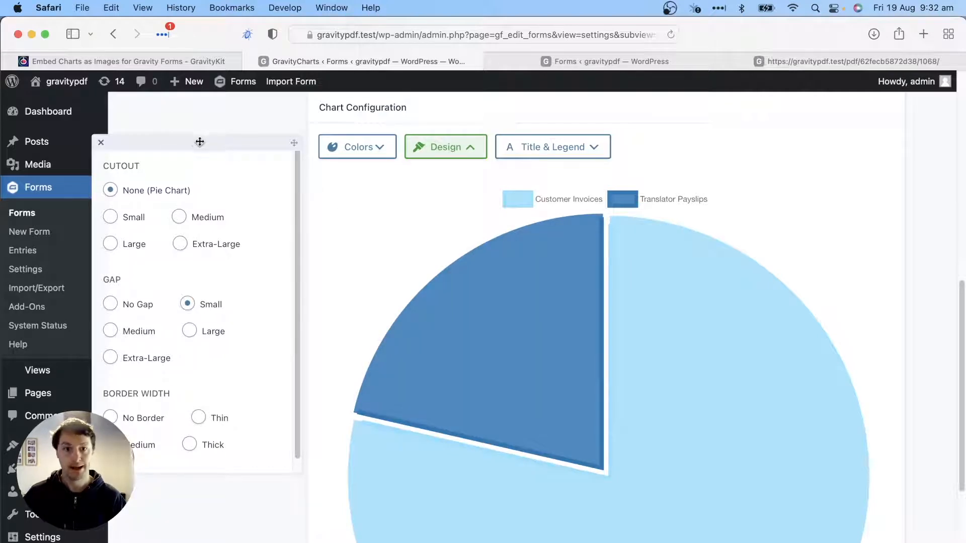
drag(198, 144, 195, 148)
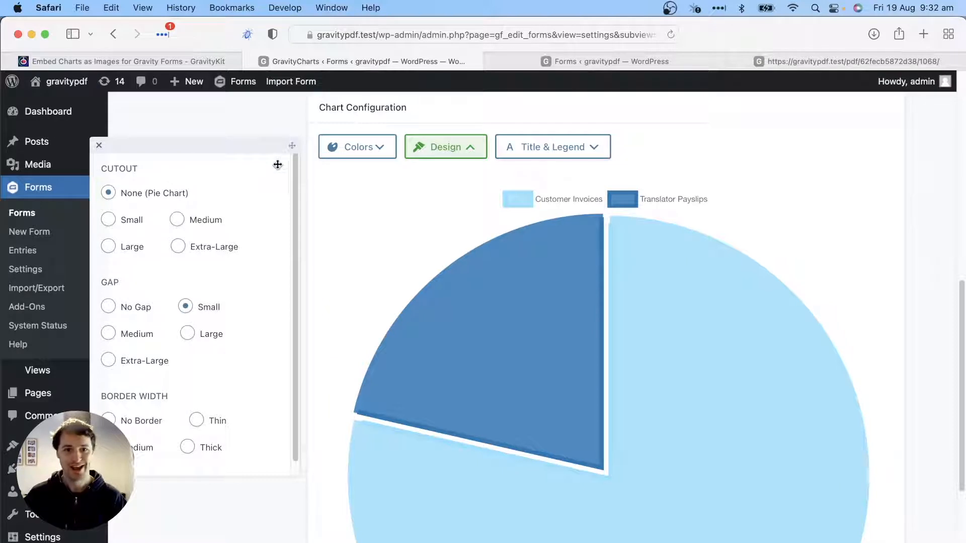
Try the Small cutout on the chart and set the cutout to Medium for a doughnut shape
click(128, 221)
scroll(659, 442, down, 2)
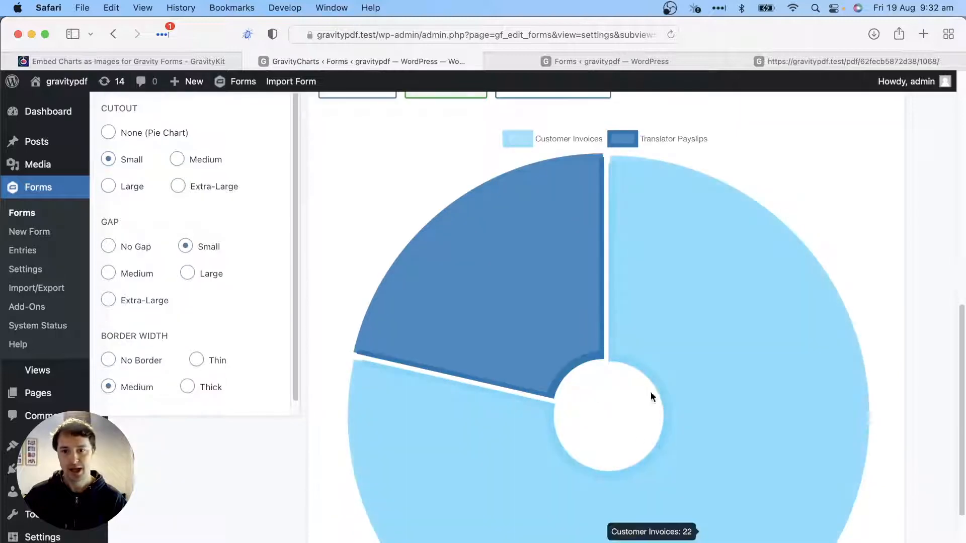
scroll(564, 410, up, 1)
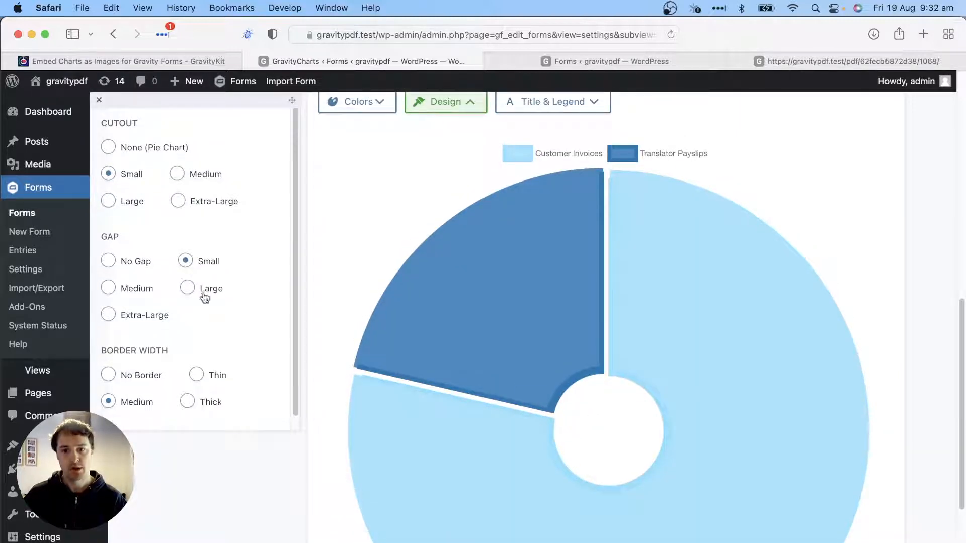
click(178, 175)
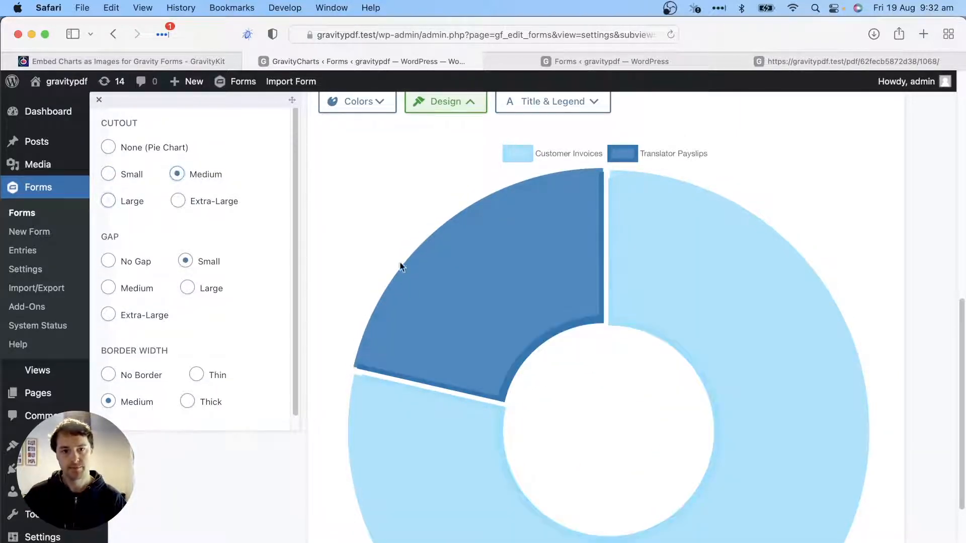
Set the gap between the doughnut chart's segments to No Gap
scroll(555, 274, down, 1)
scroll(165, 230, down, 1)
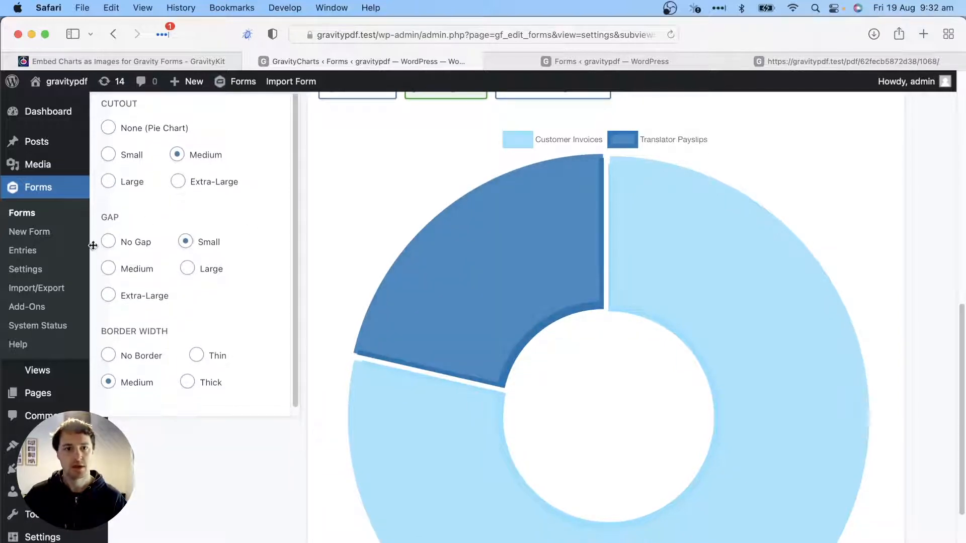
click(134, 249)
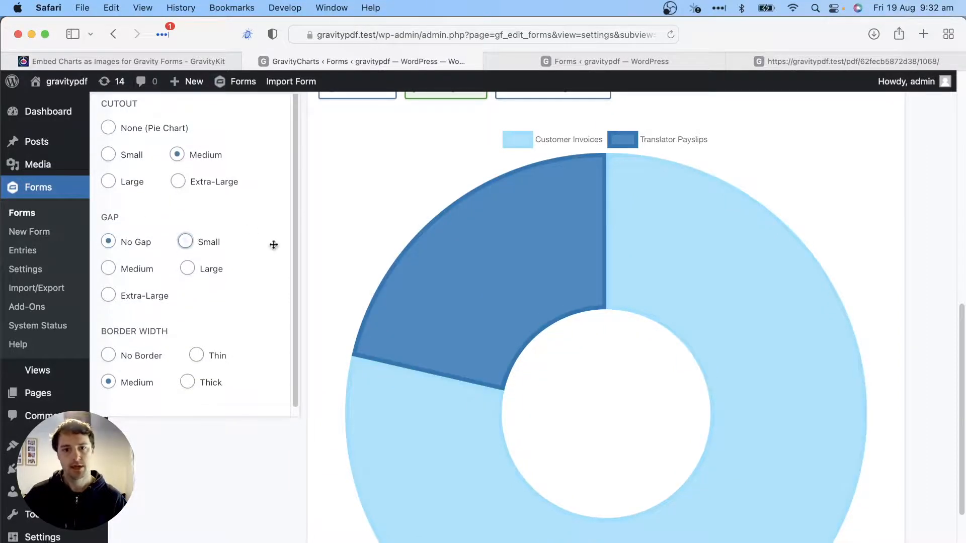
scroll(168, 337, down, 1)
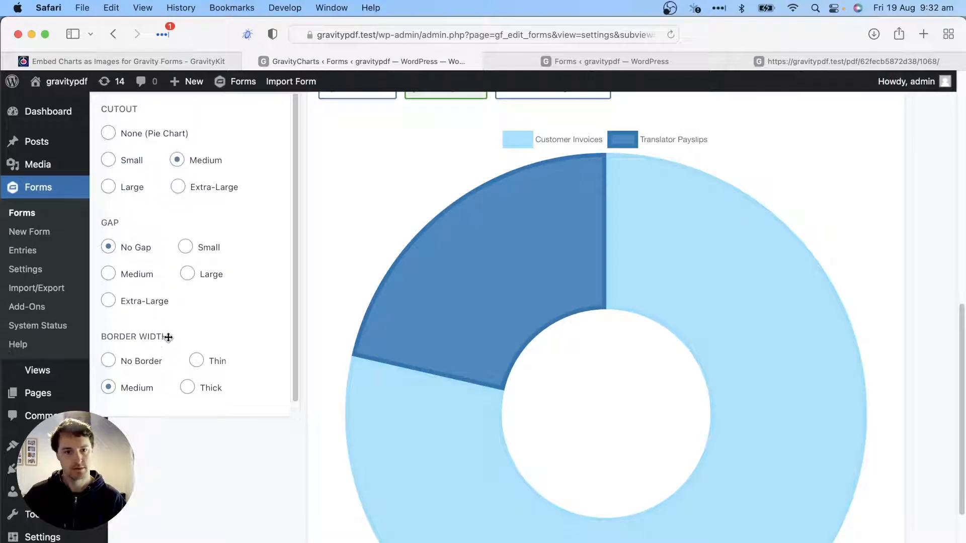
Remove the border from the doughnut chart's segments by setting the border width to No Border
click(132, 358)
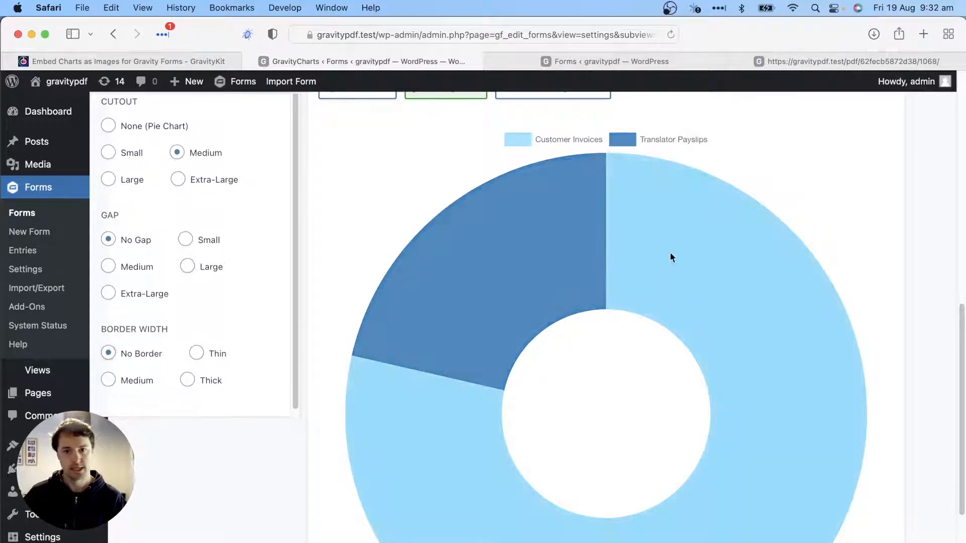
scroll(336, 216, up, 1)
scroll(336, 231, up, 5)
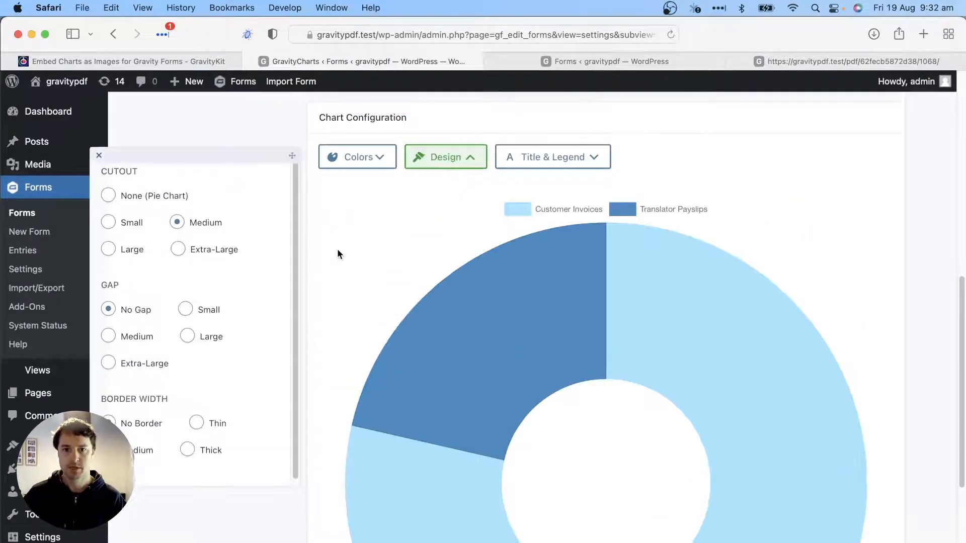
scroll(339, 272, down, 6)
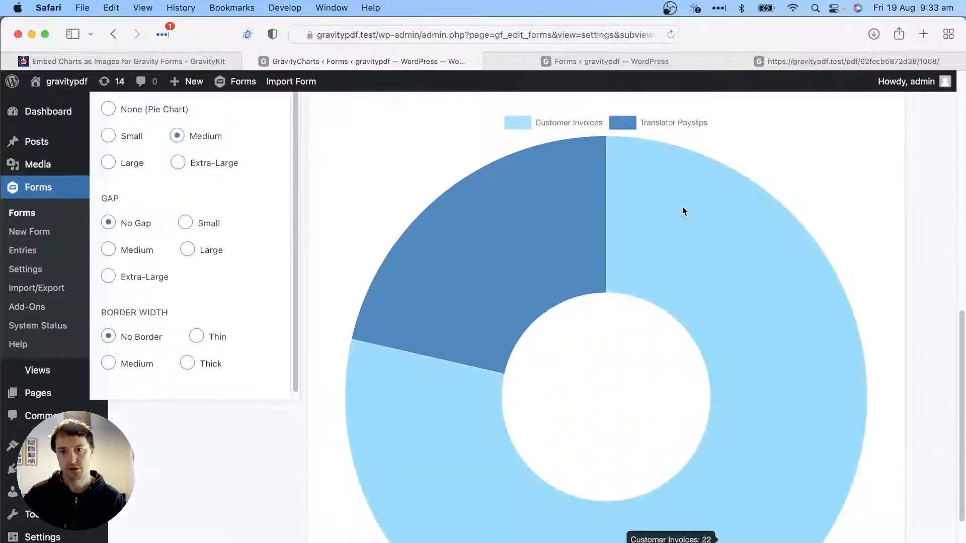
Set the chart's cutout to None (Pie Chart) to make it a full pie
scroll(371, 263, up, 4)
click(144, 208)
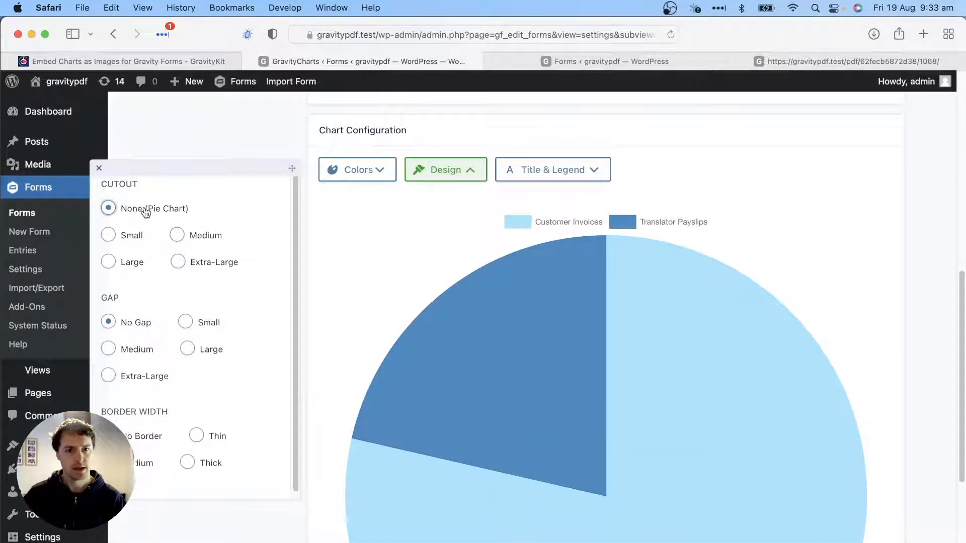
scroll(505, 274, down, 3)
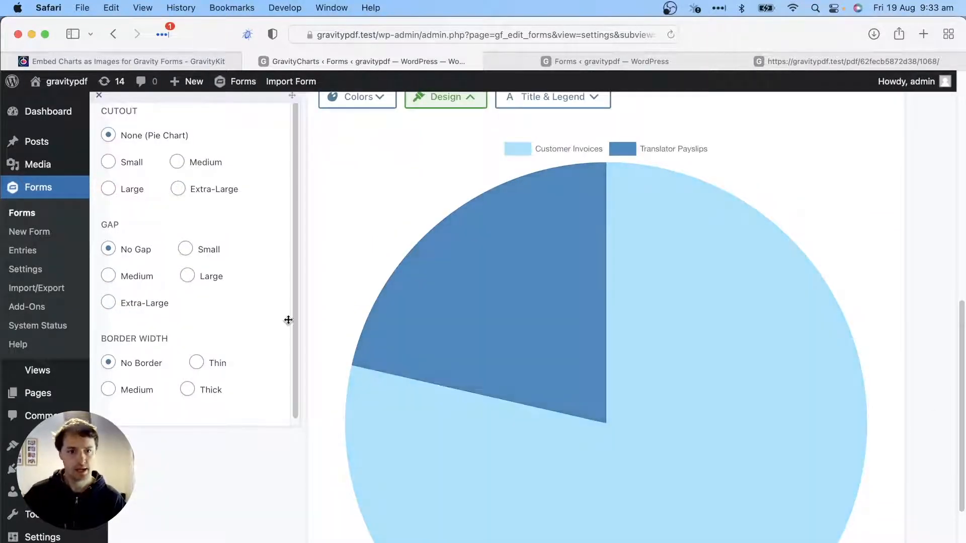
scroll(263, 310, down, 4)
Try the Small, Medium and Extra-Large gaps between the pie segments and set the gap to Large
scroll(330, 289, up, 5)
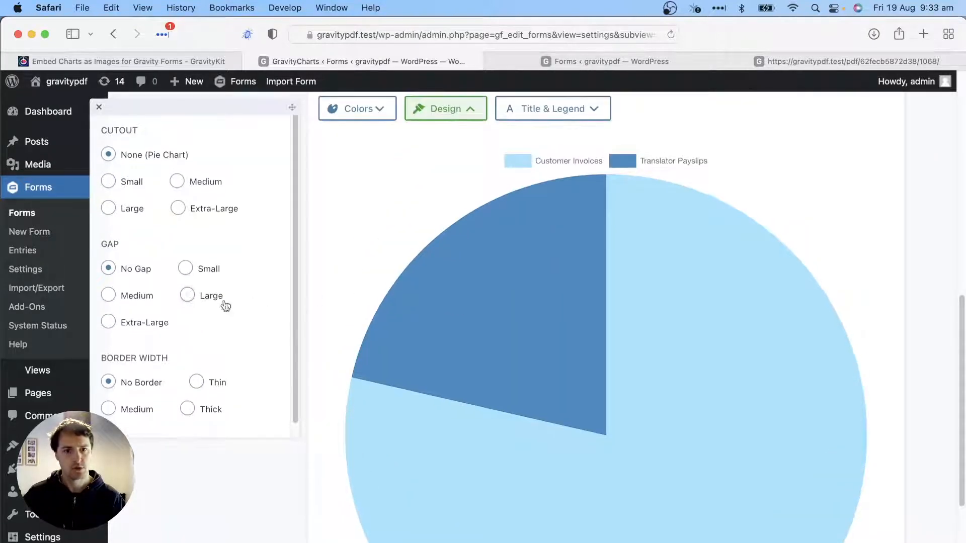
click(182, 266)
click(144, 296)
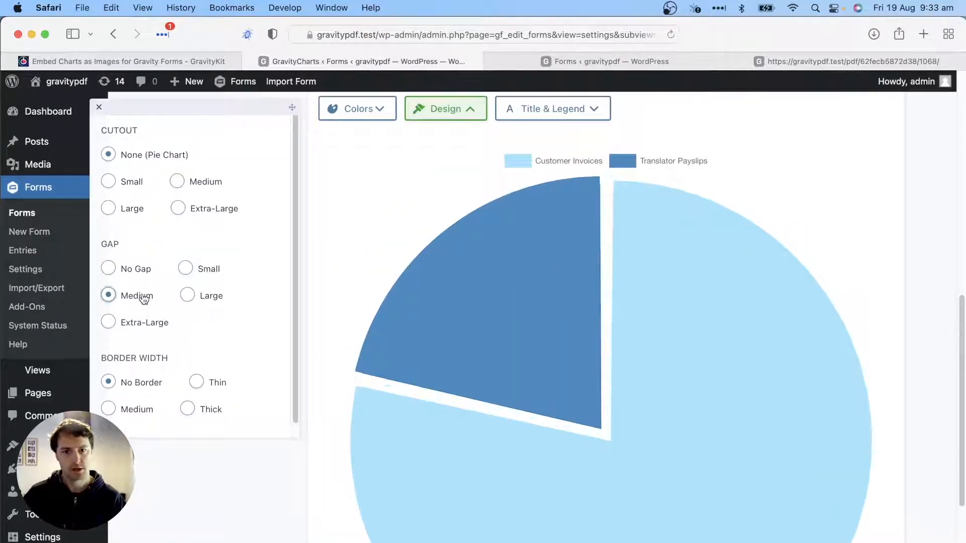
scroll(604, 227, down, 1)
scroll(604, 251, down, 1)
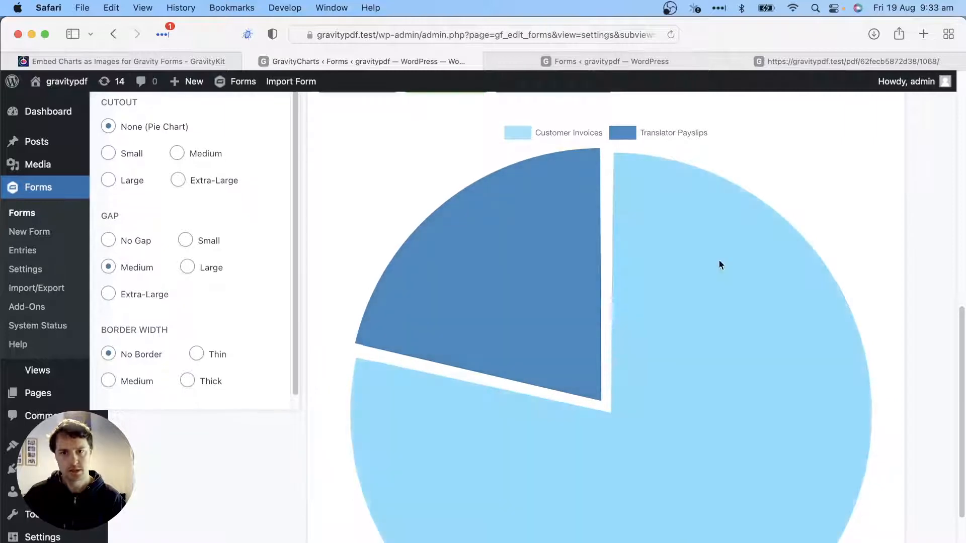
click(188, 267)
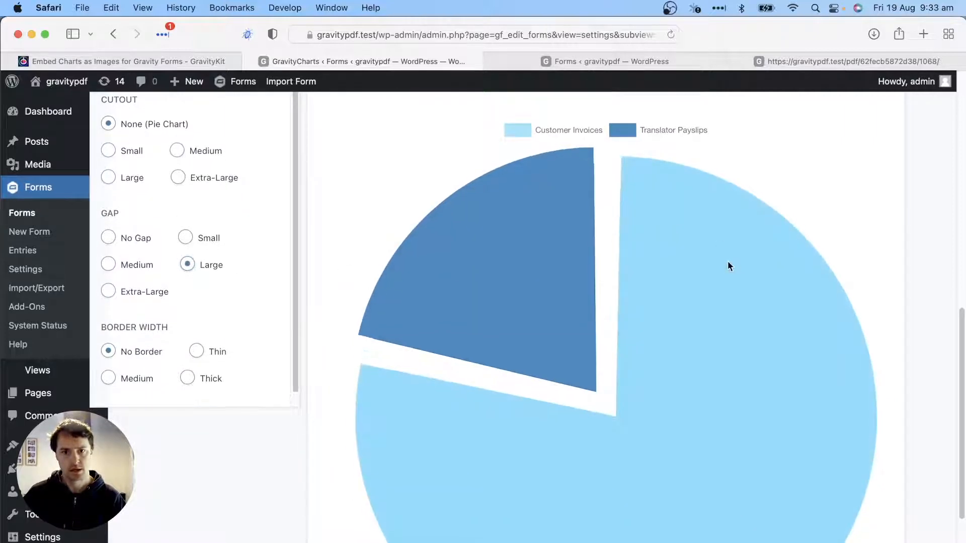
click(119, 292)
click(187, 265)
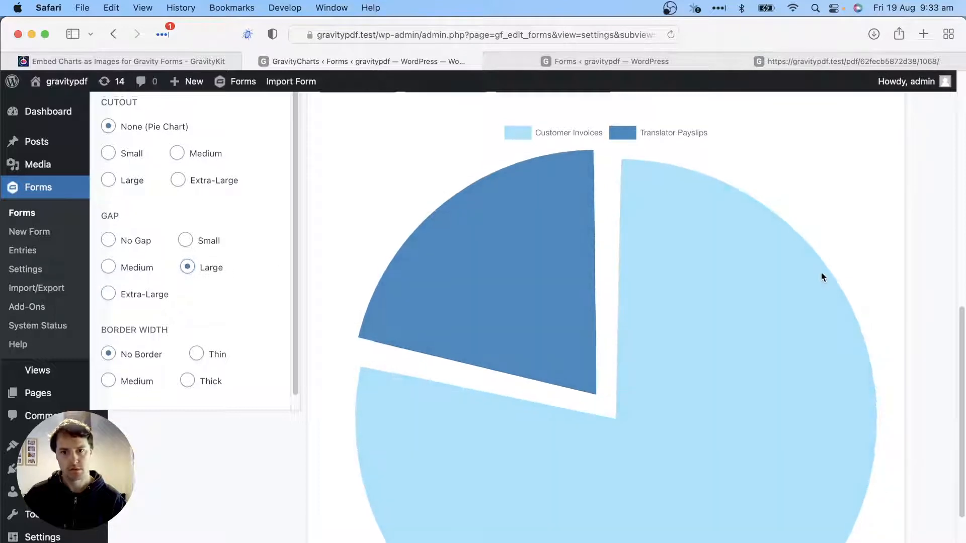
scroll(821, 274, down, 5)
Show a title on the pie chart with the text "Popular Document"
scroll(821, 276, up, 7)
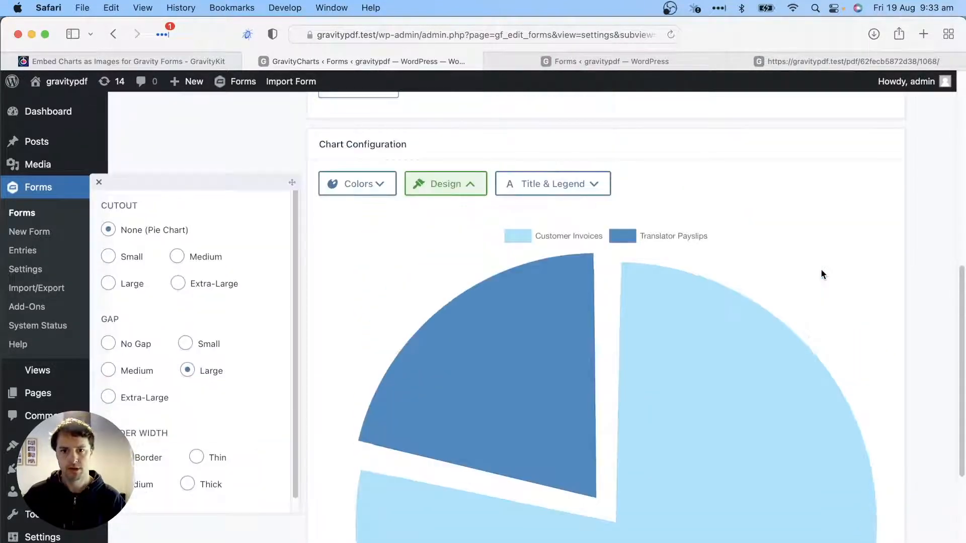
click(592, 183)
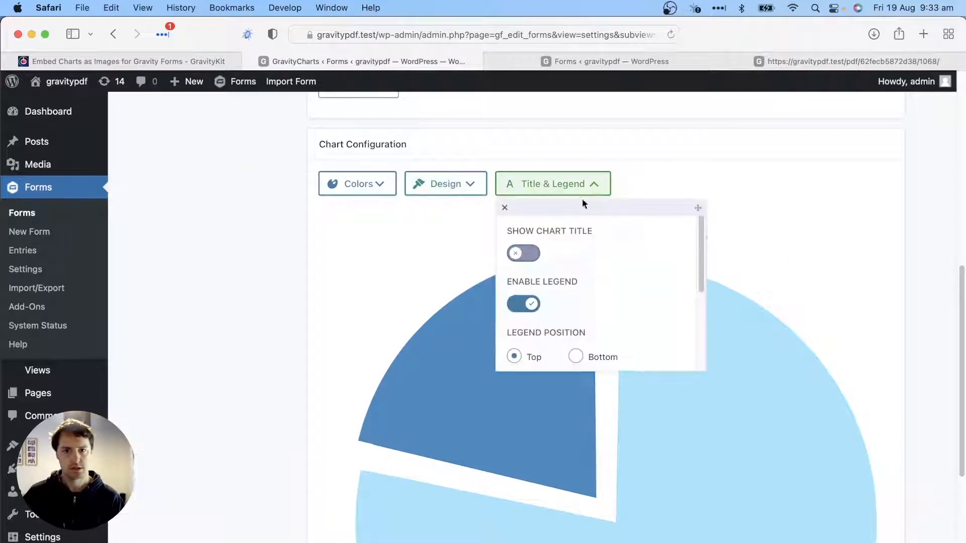
click(532, 254)
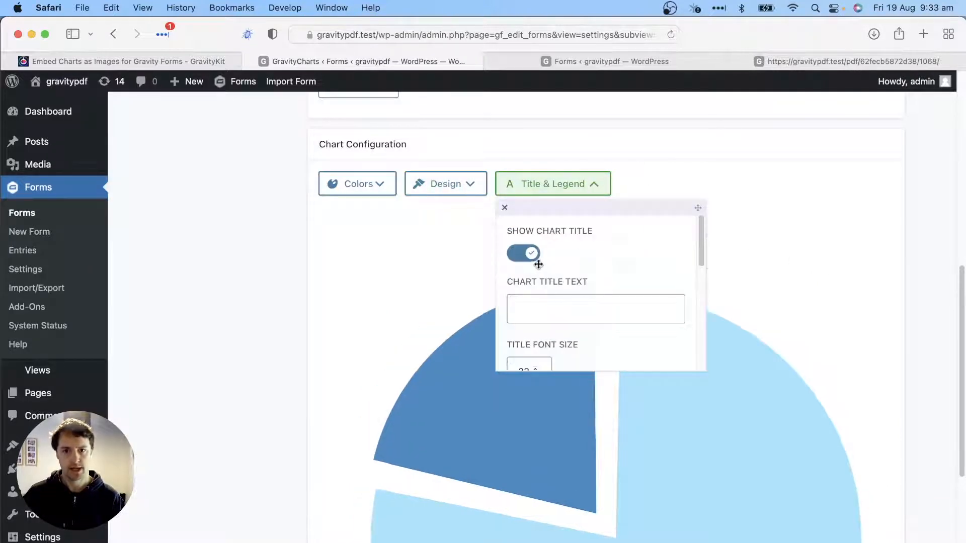
click(534, 259)
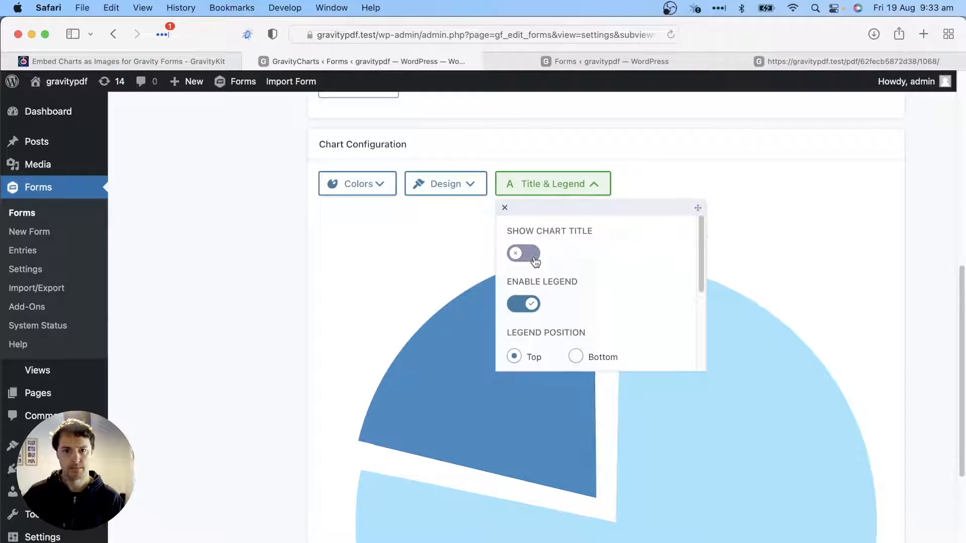
click(535, 260)
click(574, 303)
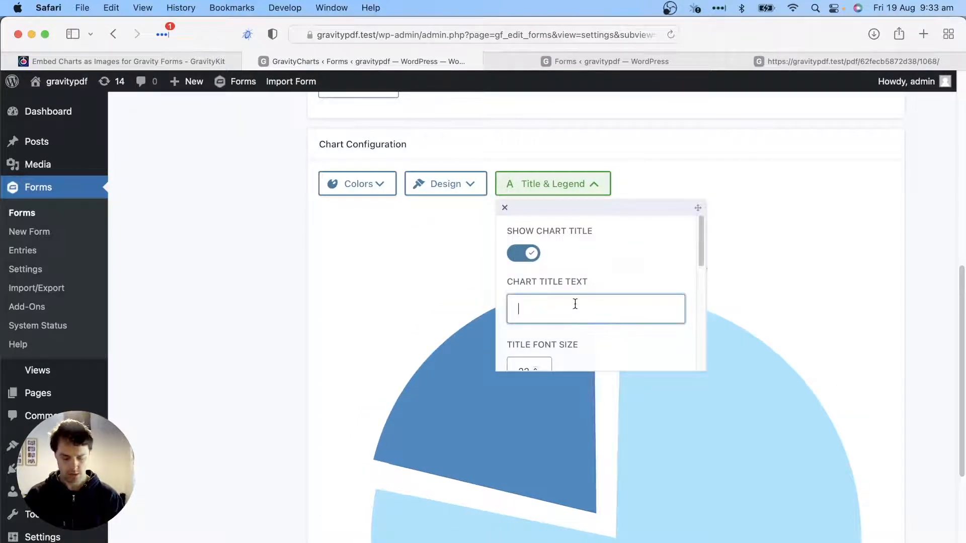
text(Popular Document)
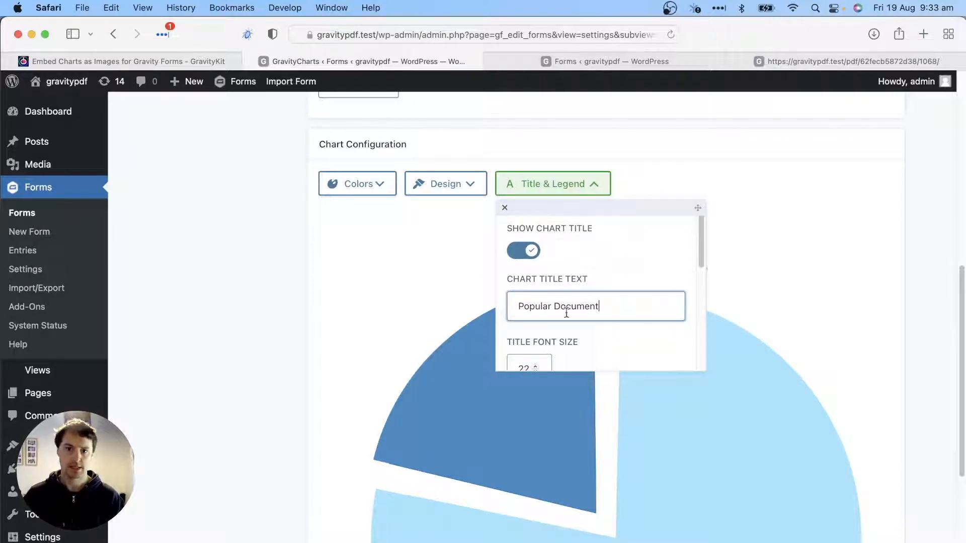
Place the title options clear of the chart heading and set the title font size to 28
scroll(569, 313, down, 2)
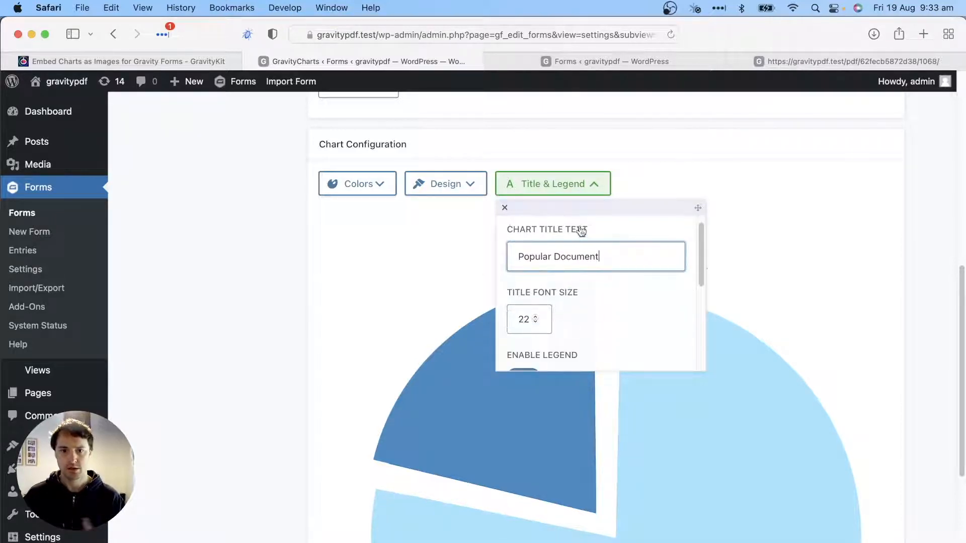
drag(568, 203, 855, 167)
click(798, 273)
click(798, 274)
click(798, 273)
click(798, 274)
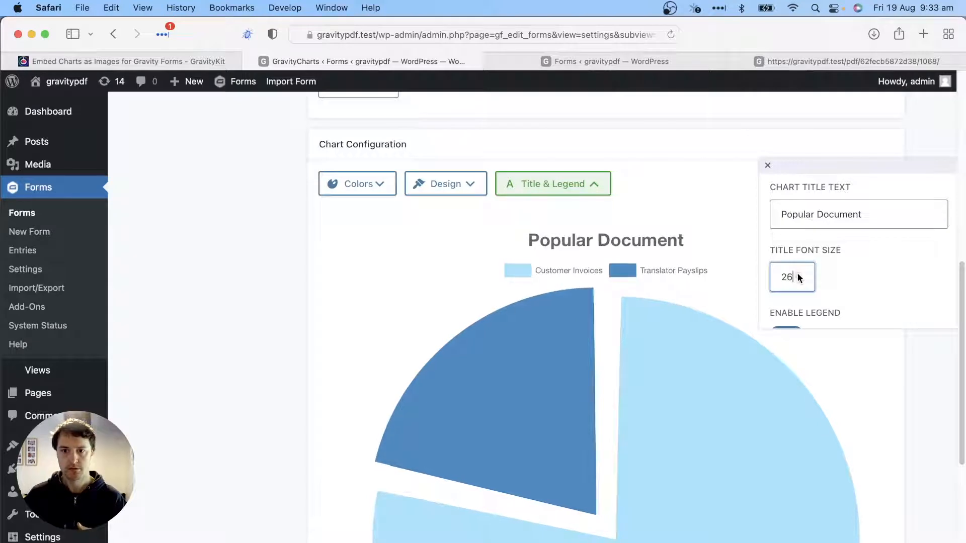
click(797, 273)
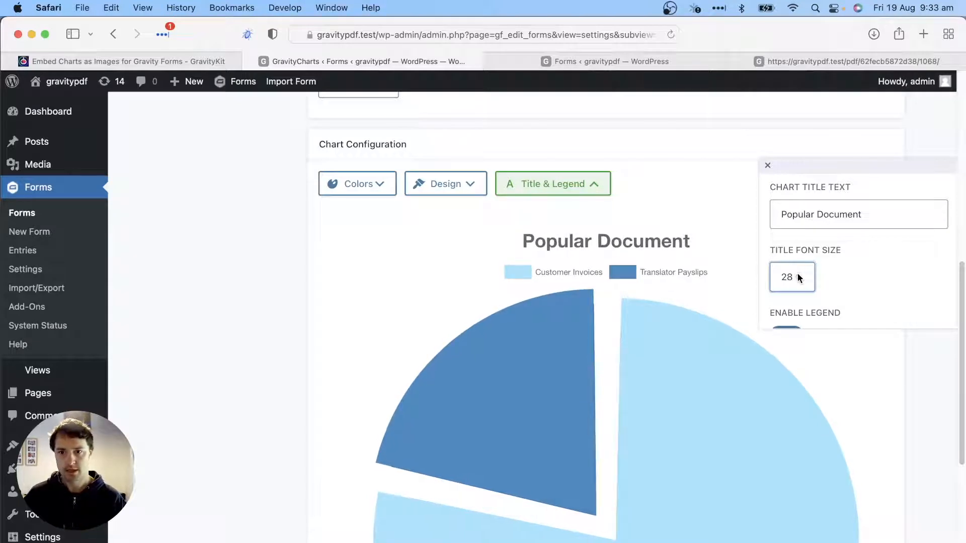
Move the title and legend options off the chart preview and close them
drag(843, 165, 149, 182)
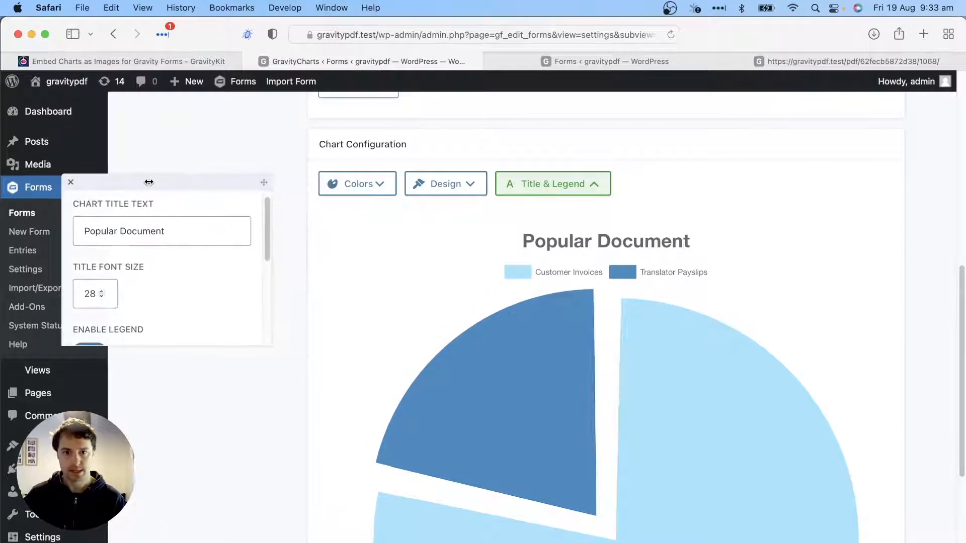
click(592, 189)
click(591, 191)
click(590, 191)
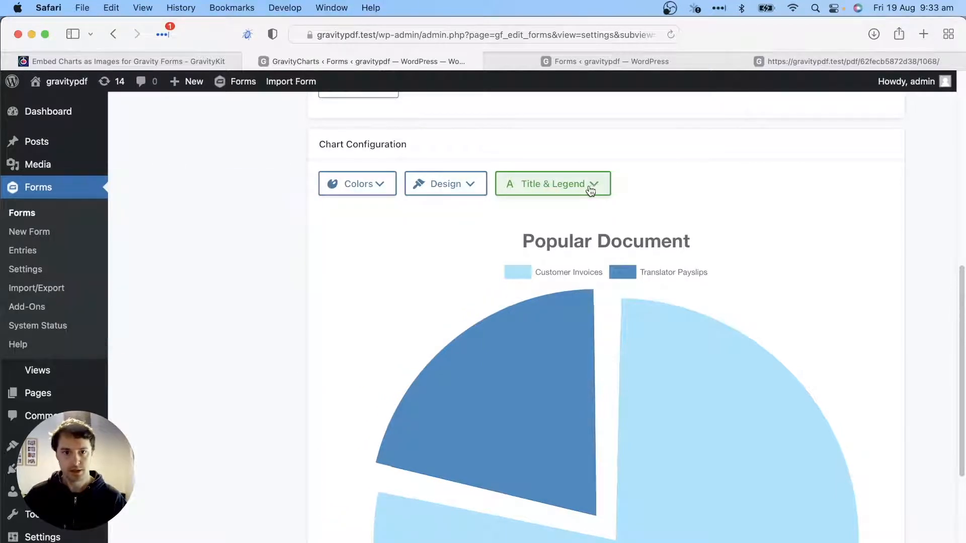
Review the styled pie chart, save its settings and check the saved chart
scroll(654, 241, down, 5)
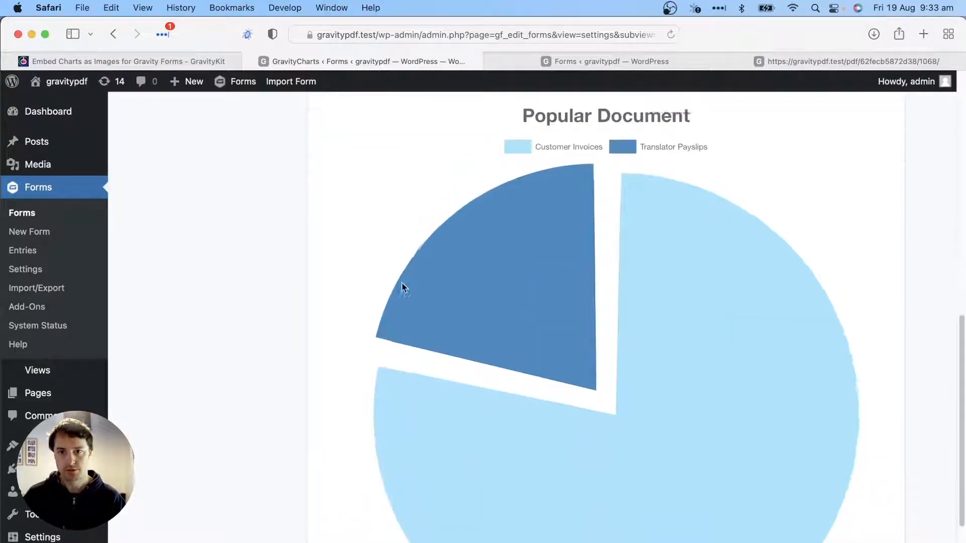
scroll(581, 272, up, 4)
scroll(669, 281, down, 3)
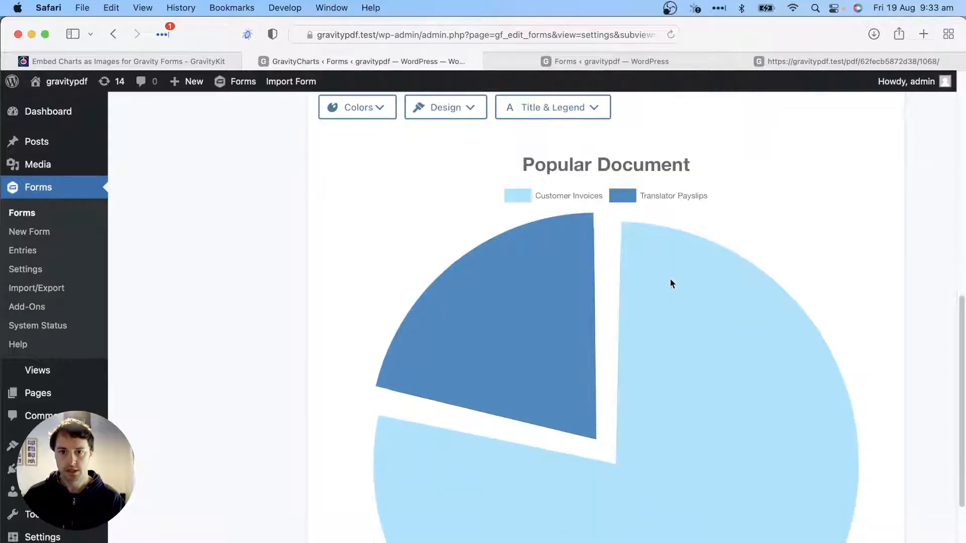
scroll(671, 284, down, 5)
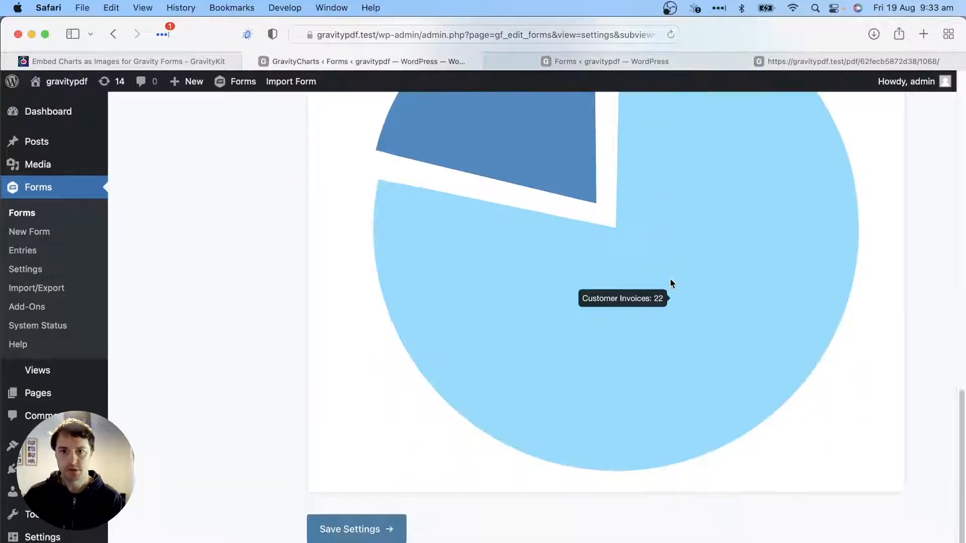
click(352, 528)
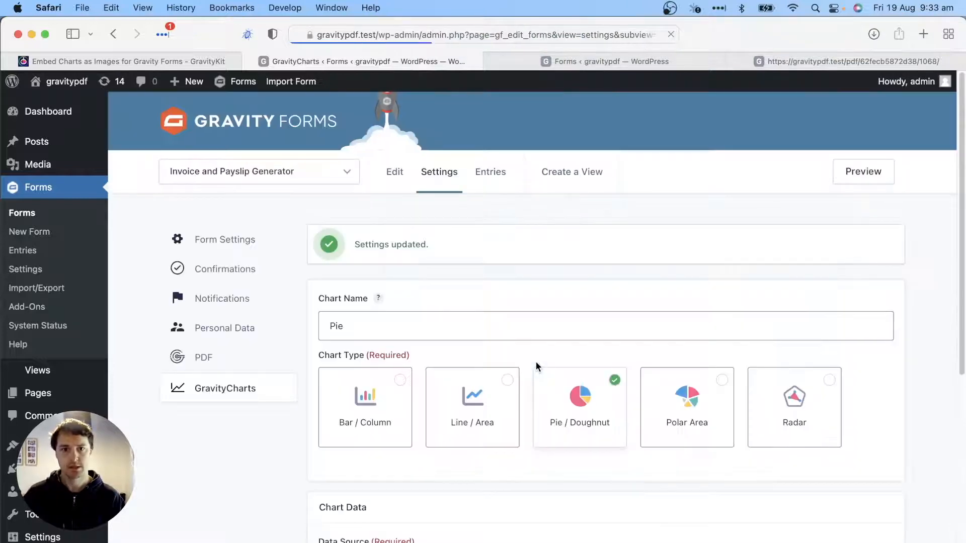
scroll(537, 366, down, 5)
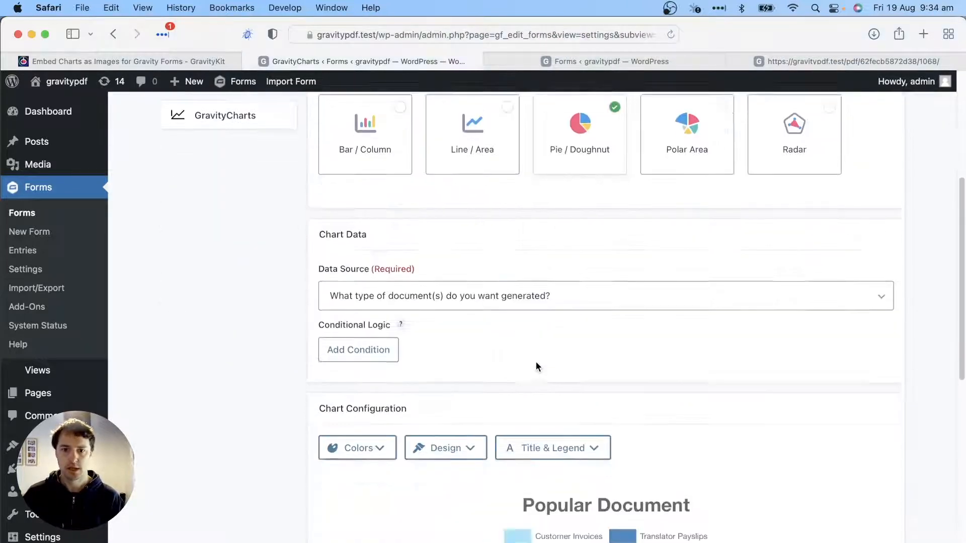
scroll(536, 361, down, 5)
scroll(446, 363, up, 9)
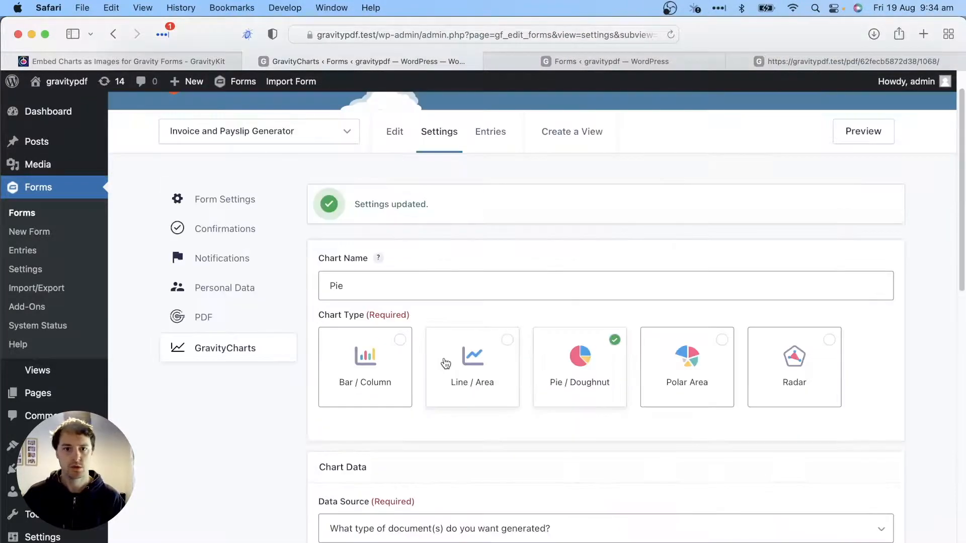
Return to the GravityKit article on embedding charts as images and read the Using the Merge Tag section
click(110, 59)
scroll(177, 368, down, 1)
scroll(179, 367, down, 2)
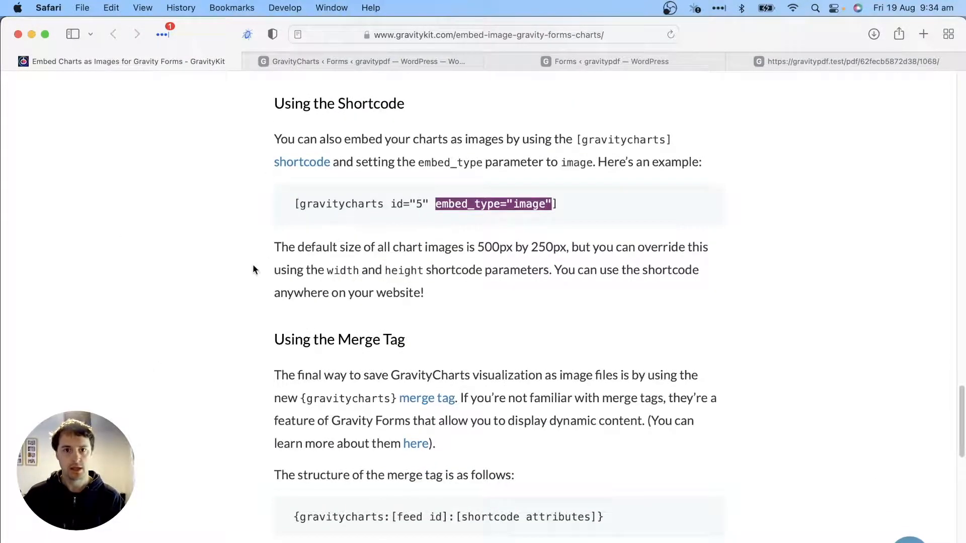
scroll(252, 269, down, 4)
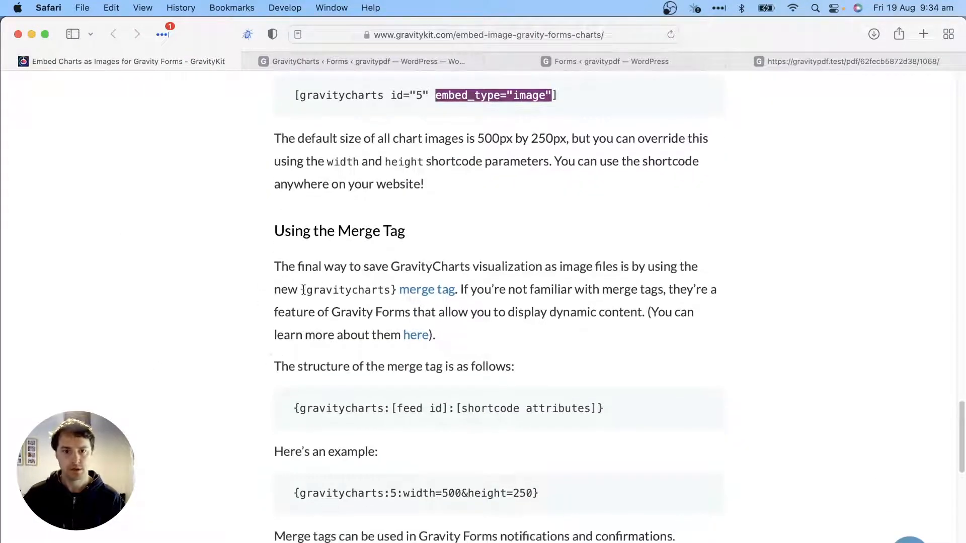
scroll(363, 365, down, 2)
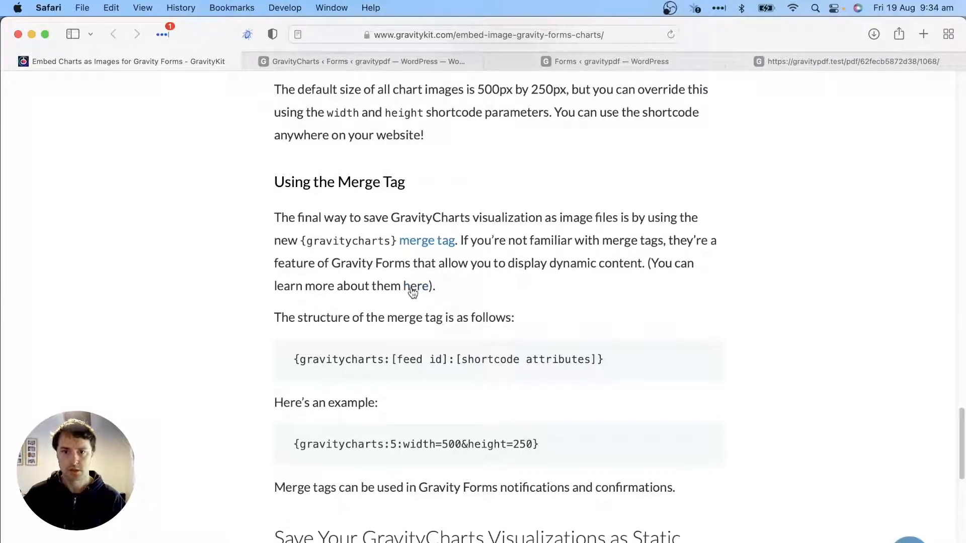
Open the {gravitycharts} merge tag documentation and examine its structure, attributes, and the examples for chart width and height
click(426, 243)
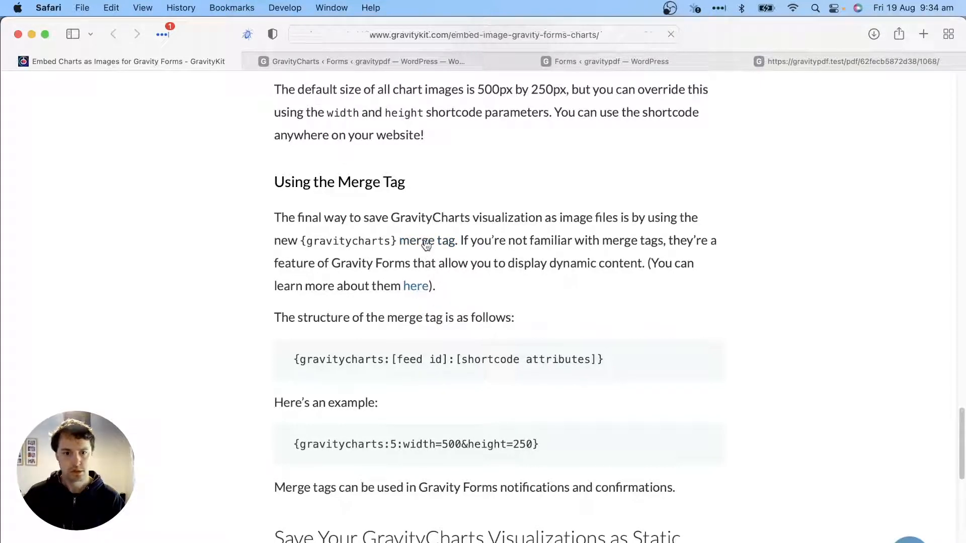
scroll(568, 259, down, 5)
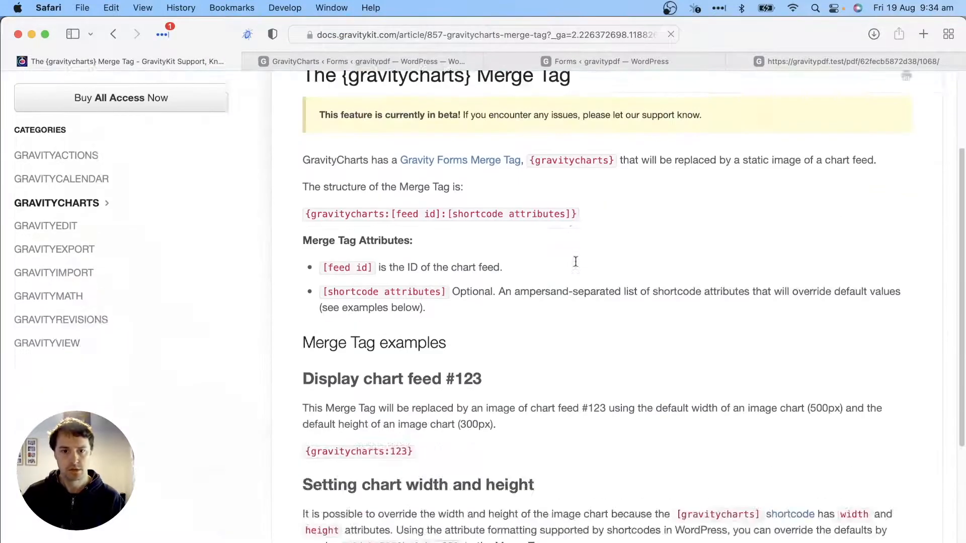
scroll(568, 260, down, 3)
scroll(569, 271, down, 2)
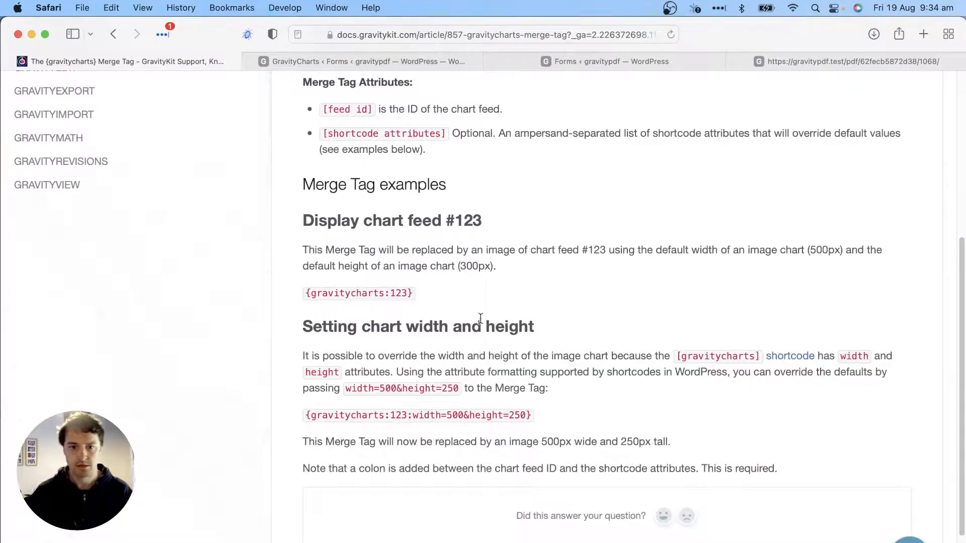
scroll(384, 373, down, 1)
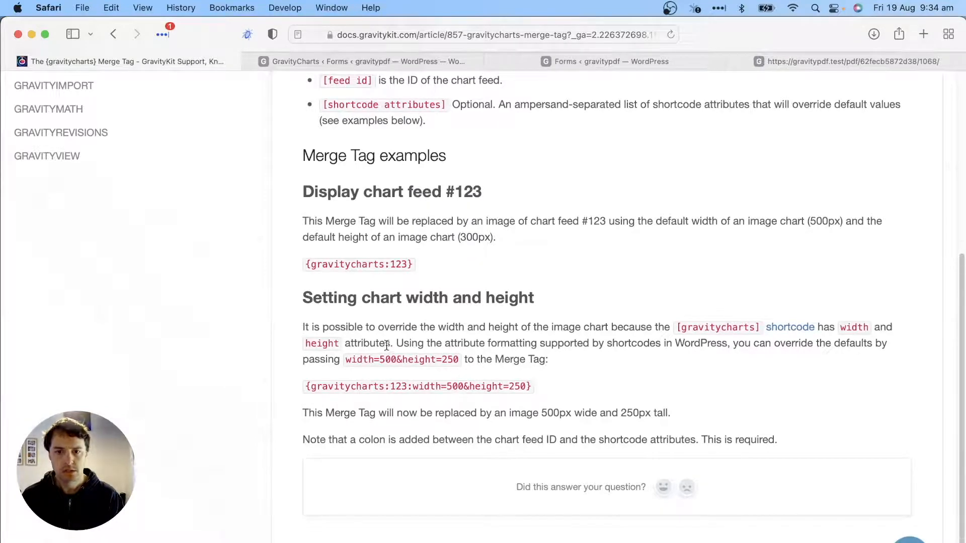
scroll(402, 360, up, 1)
scroll(426, 372, up, 4)
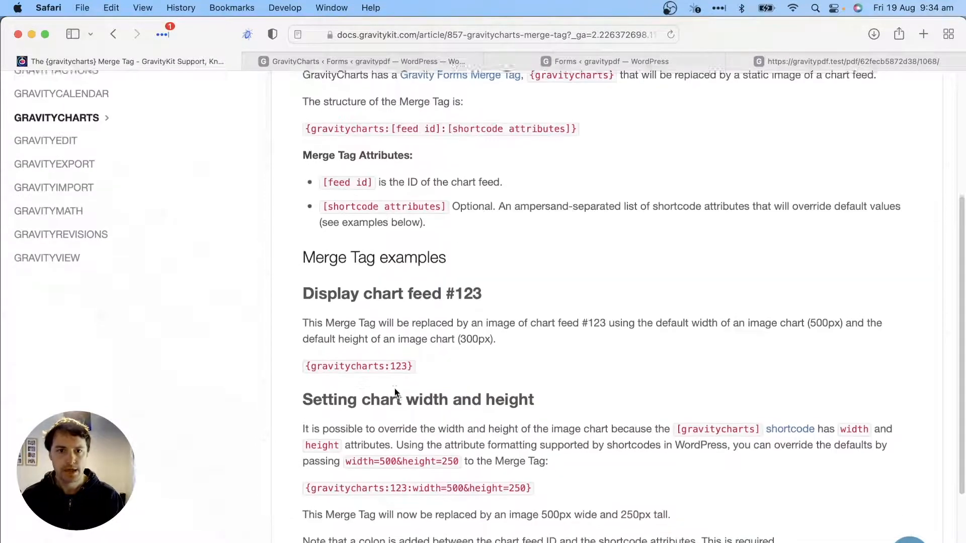
Reread the merge tag structure and default size example, and look up the Pie feed's ID in the form's GravityCharts feeds
scroll(394, 389, up, 3)
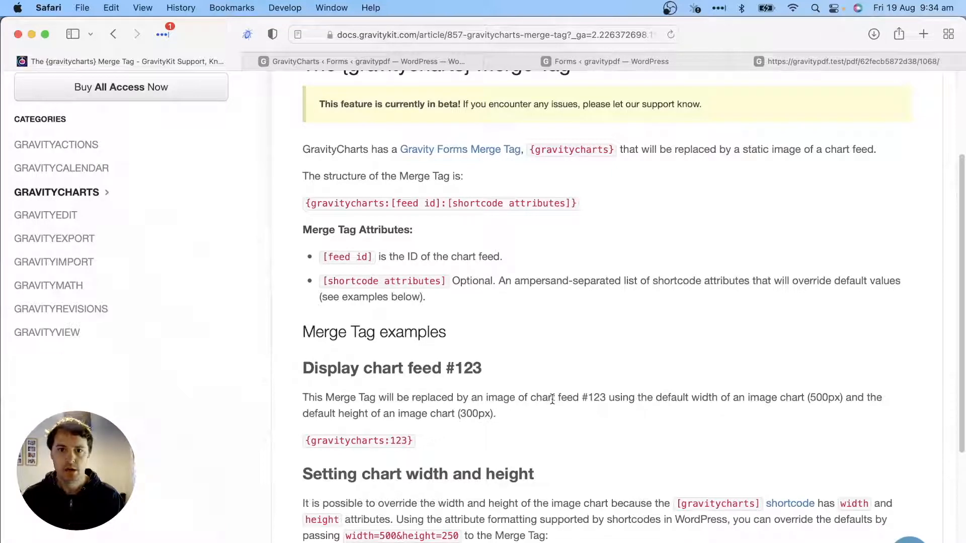
scroll(402, 438, down, 1)
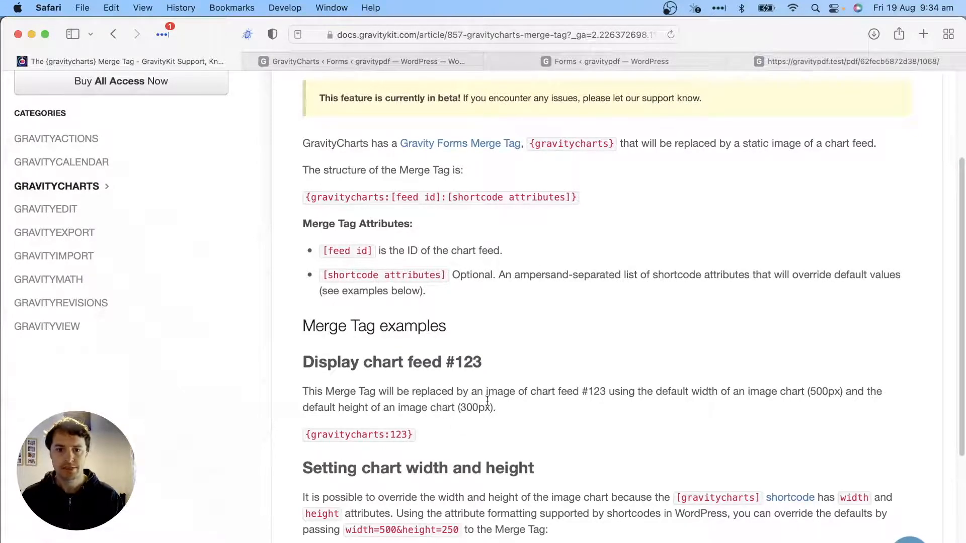
scroll(580, 406, down, 1)
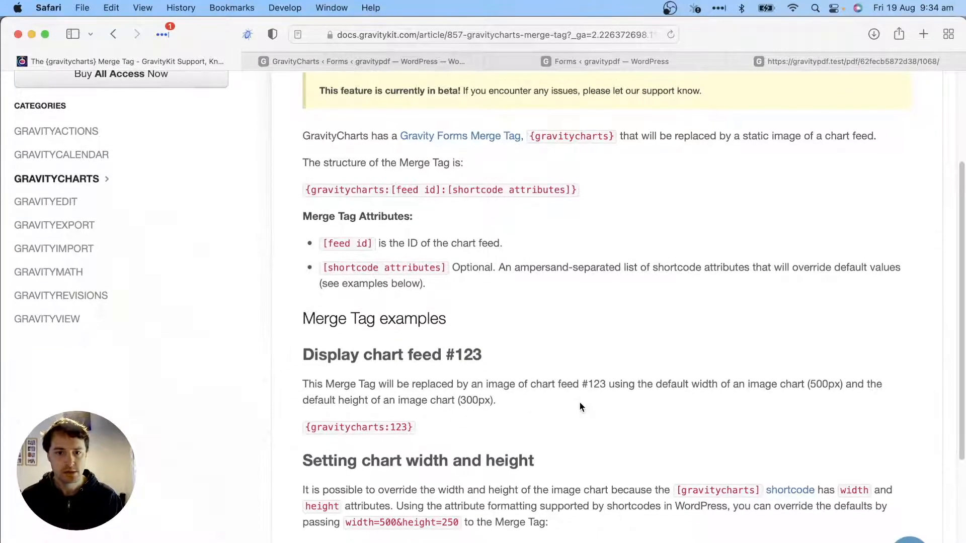
click(321, 65)
mouse_move(439, 131)
click(548, 168)
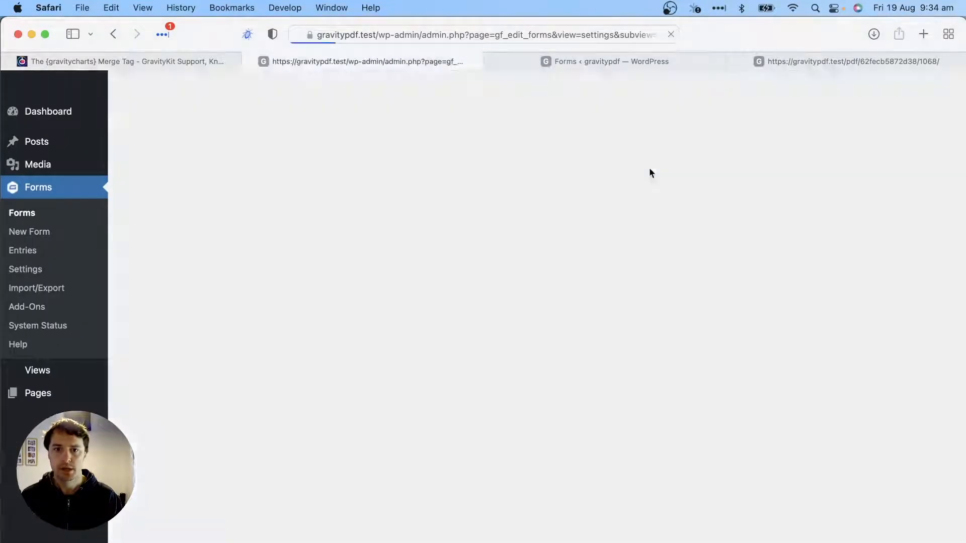
click(114, 40)
click(236, 287)
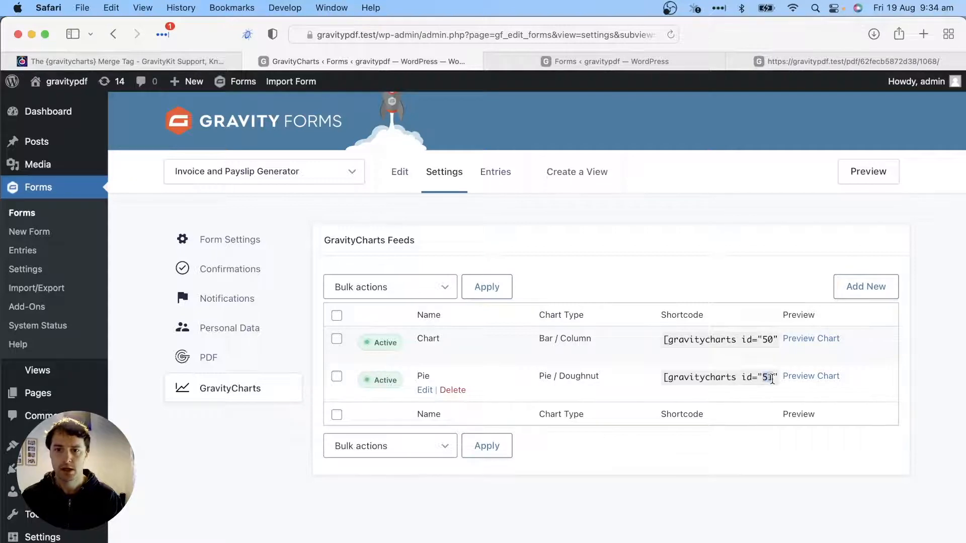
Open the Invoice and Payslip Generator form for editing and relabel its HTML Block field as "Chart with Merge tag"
click(397, 172)
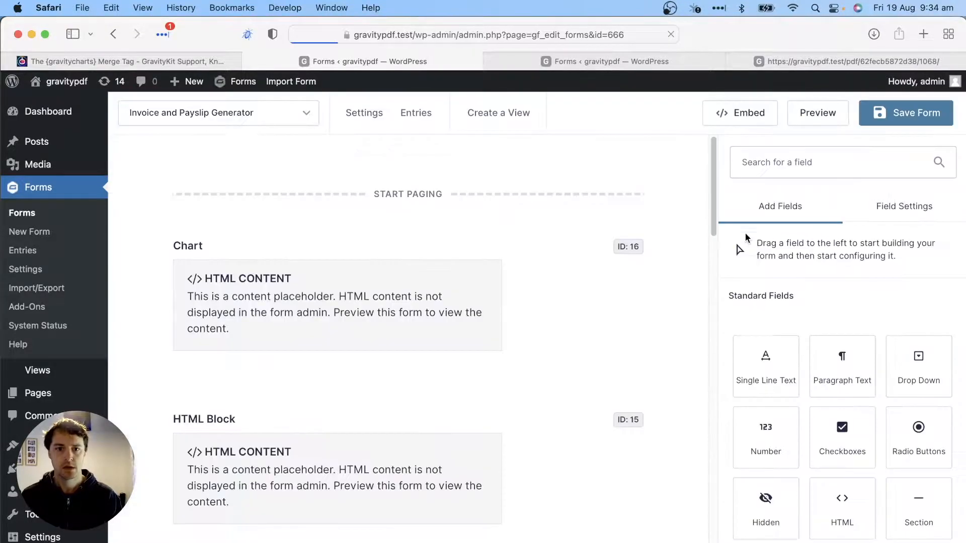
scroll(327, 315, down, 3)
click(314, 413)
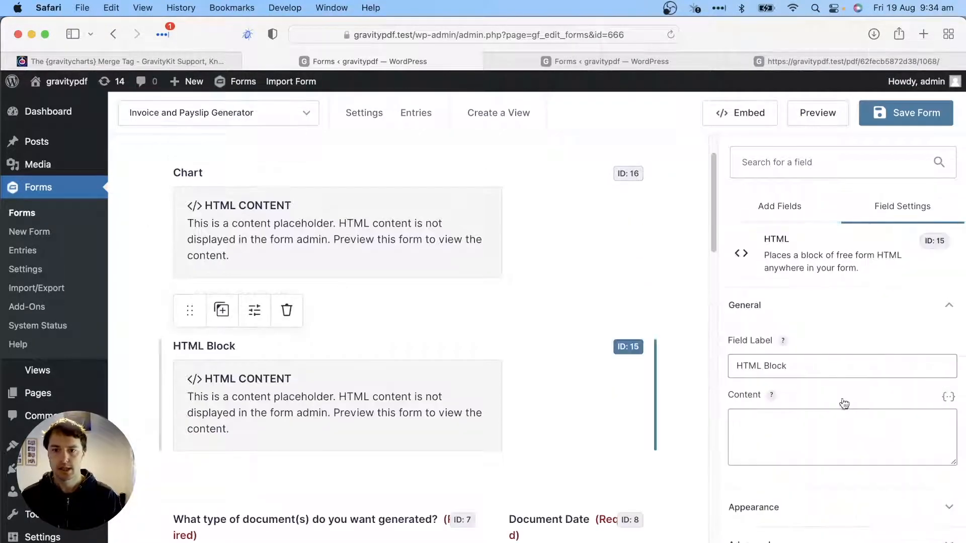
triple_click(821, 366)
text(Chart with Merge tag)
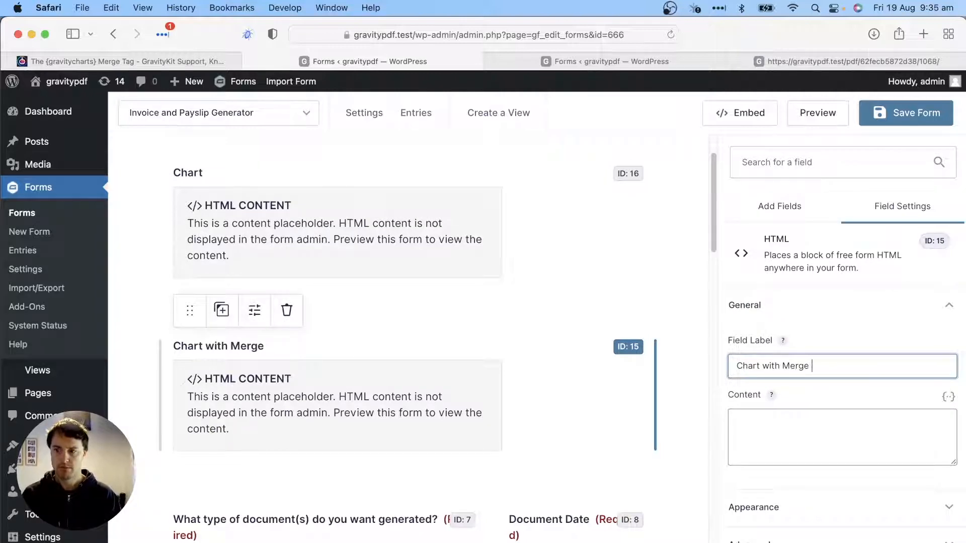
Set the relabelled HTML field's content to {gravitychart:51} and save the form
click(813, 417)
text({gravity chart:51)
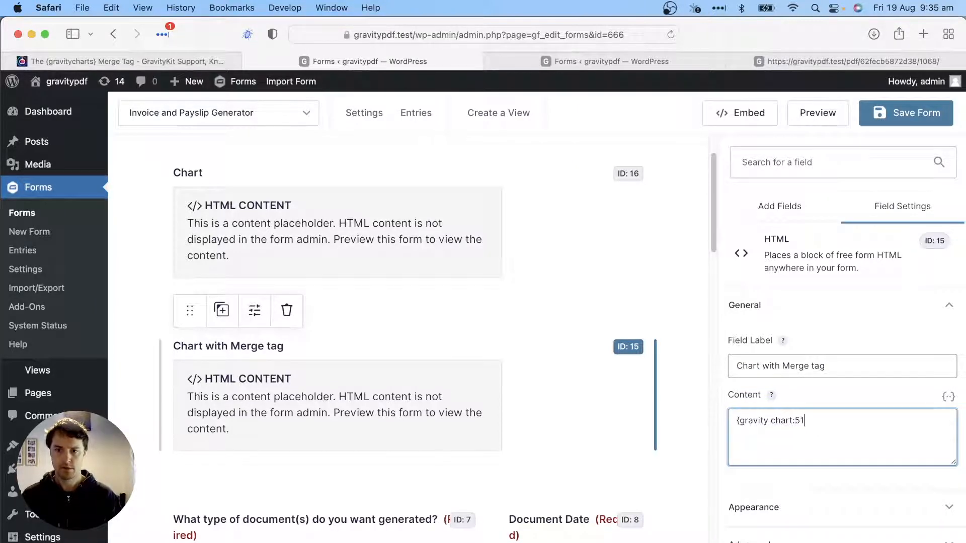
key(Left)
key(Left)
key(Left)
key(BackSpace)
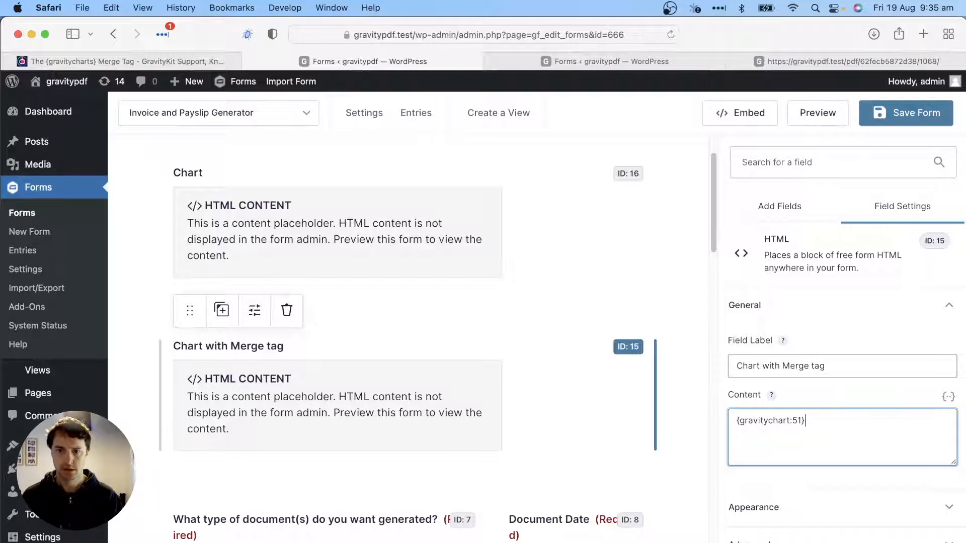
click(879, 115)
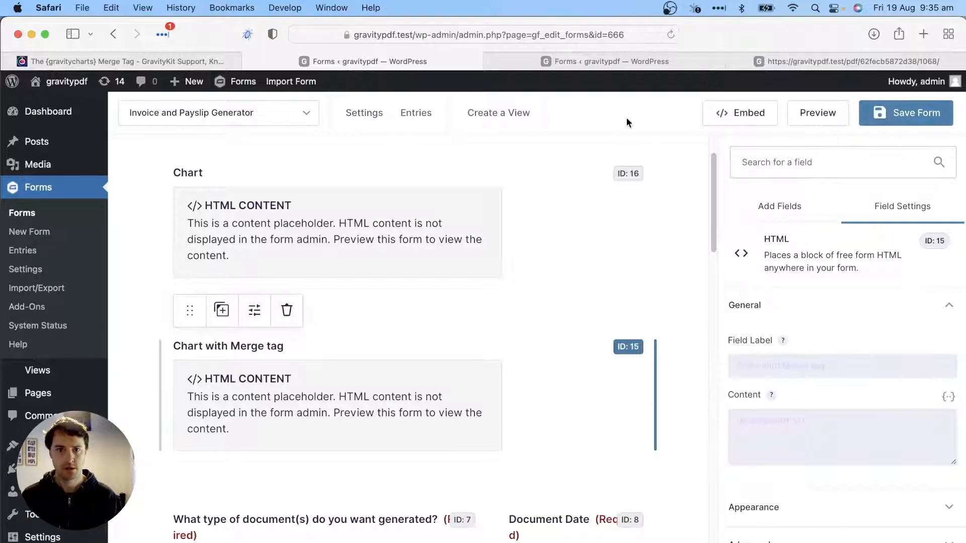
Reload the PDF to check the merge tag's output, and inspect the HTML field's visibility and conditional logic settings
click(809, 61)
click(670, 35)
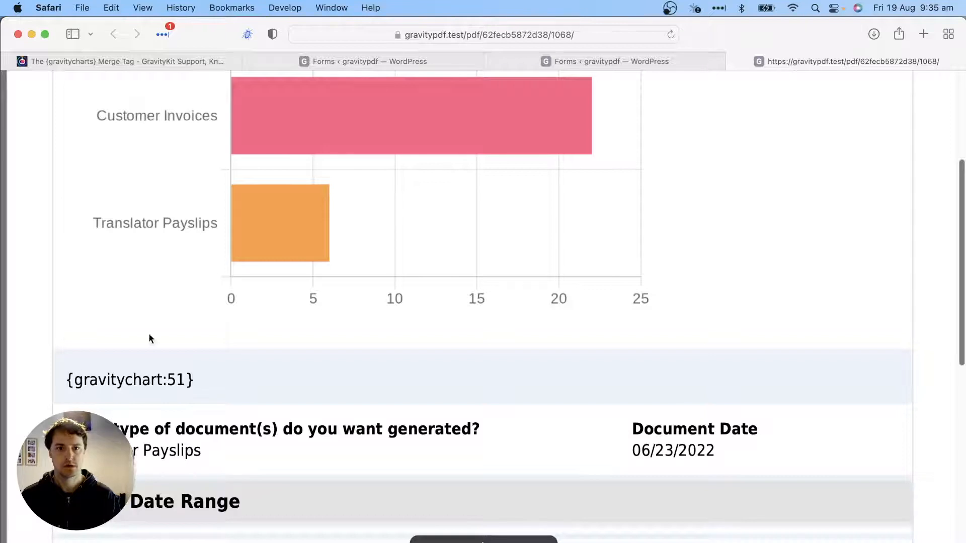
click(325, 60)
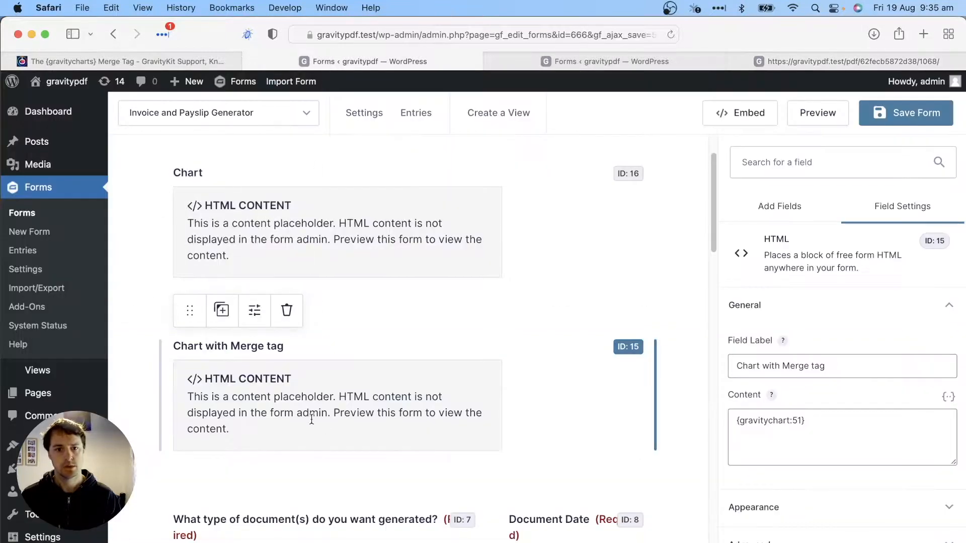
click(780, 535)
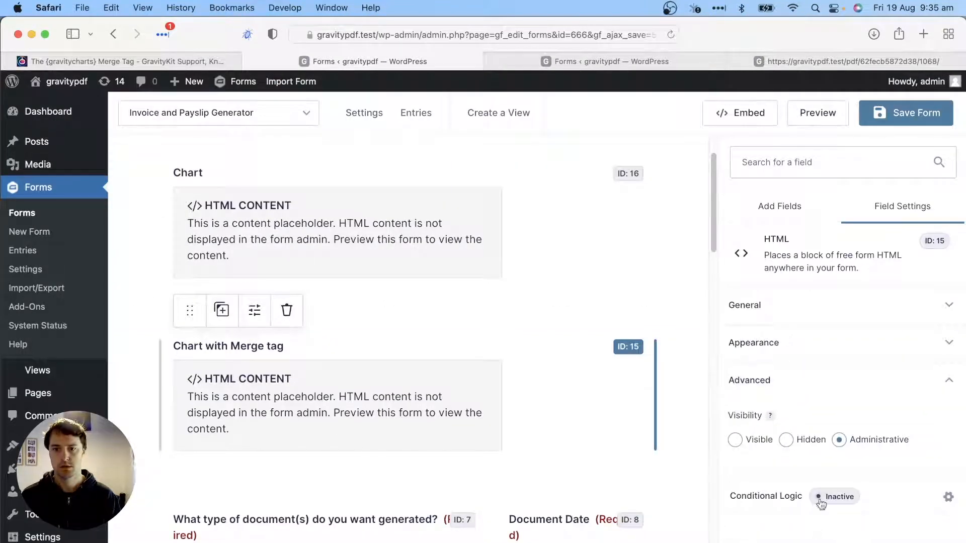
click(788, 305)
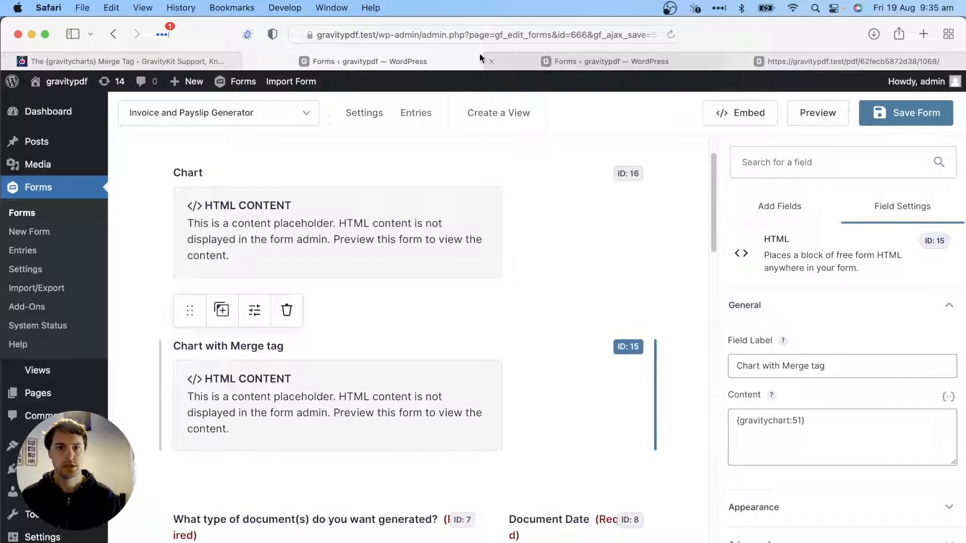
Check the merge tag's spelling in the documentation, correct the field's content to {gravitycharts:51} and save the form
click(126, 61)
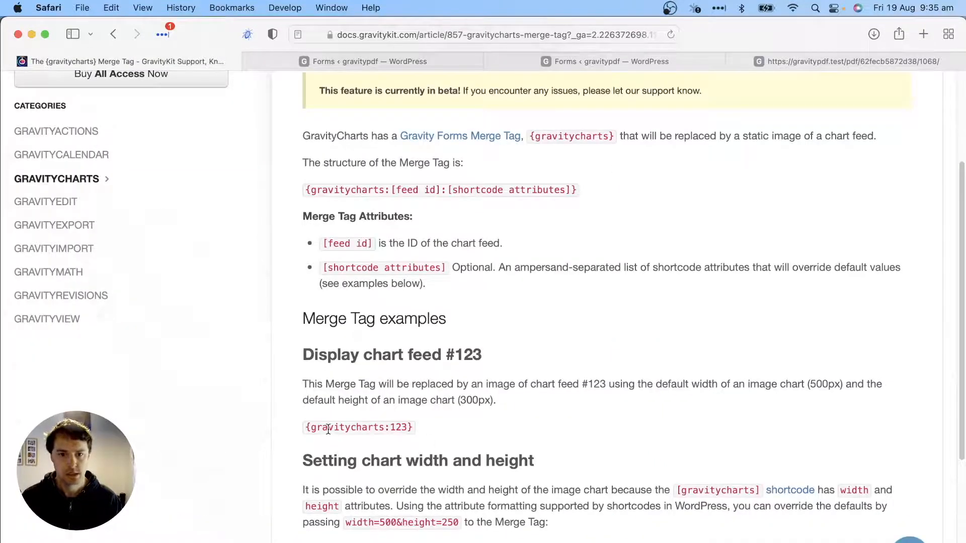
click(382, 62)
click(790, 423)
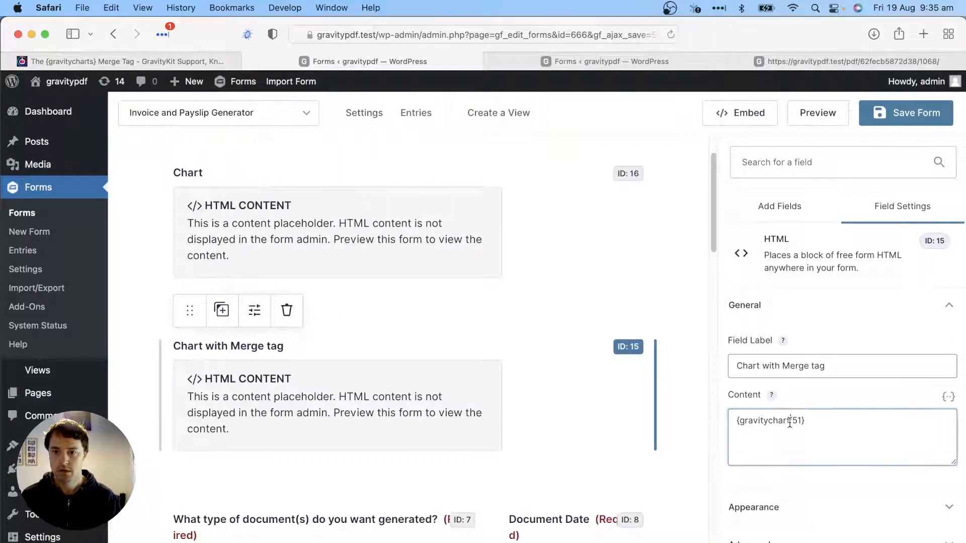
text(s)
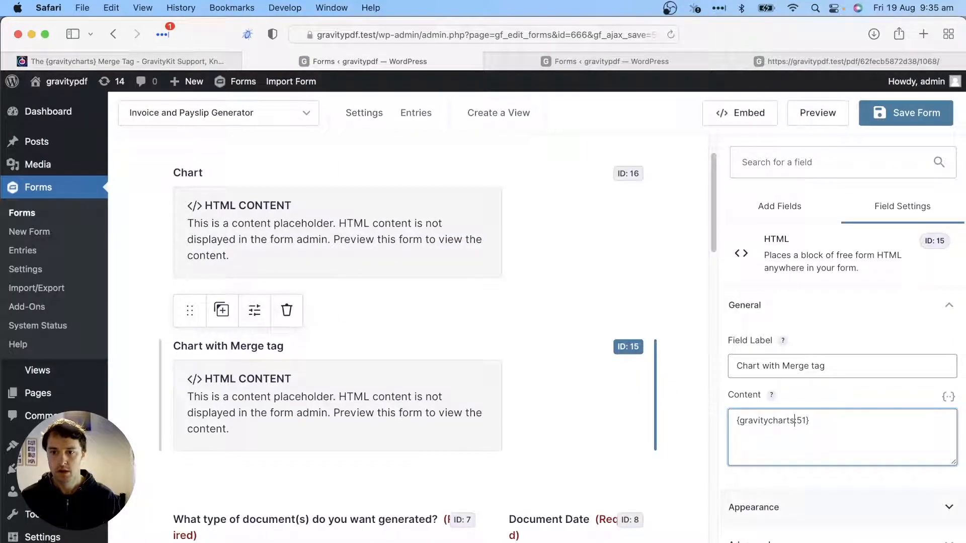
click(889, 121)
Reload the PDF and examine the merge tag's output, including the PHP notice and the pie chart image
click(810, 61)
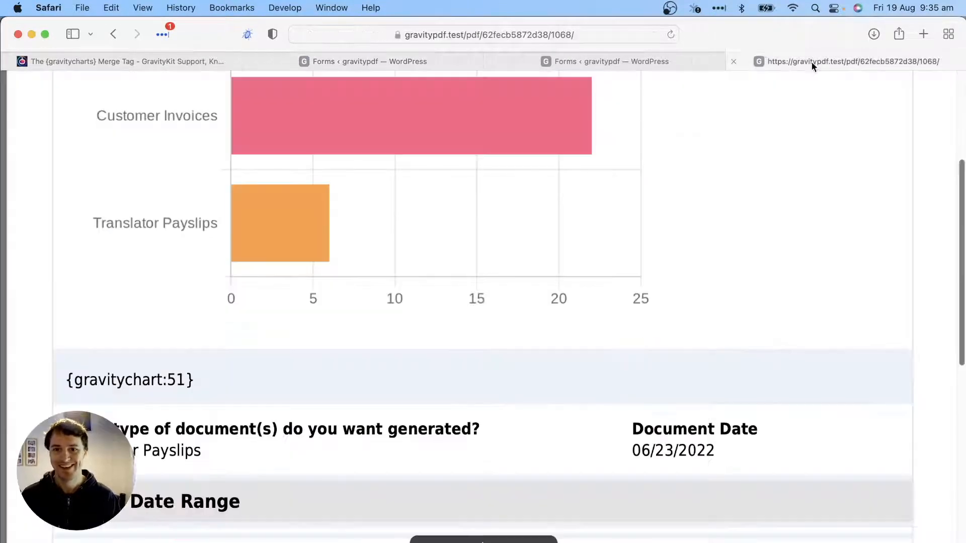
click(668, 35)
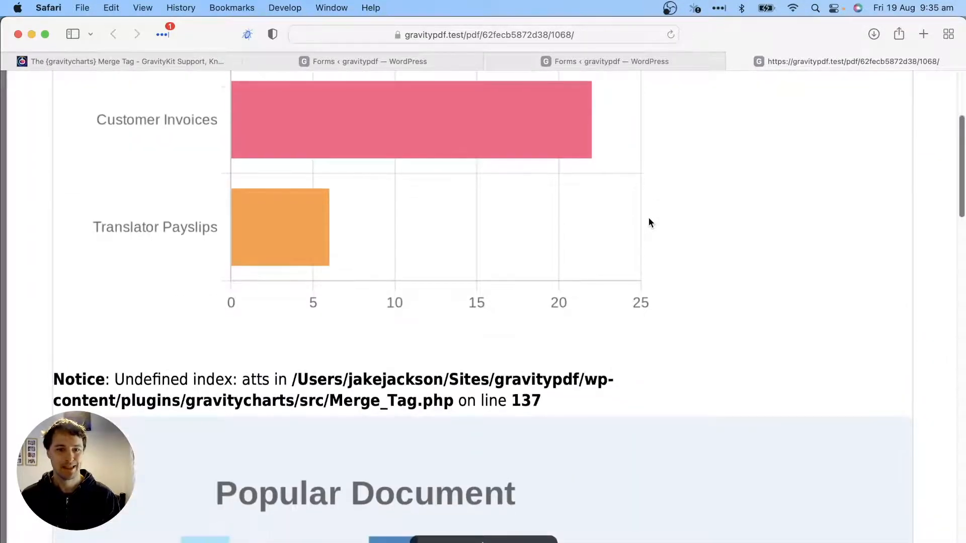
scroll(648, 217, down, 3)
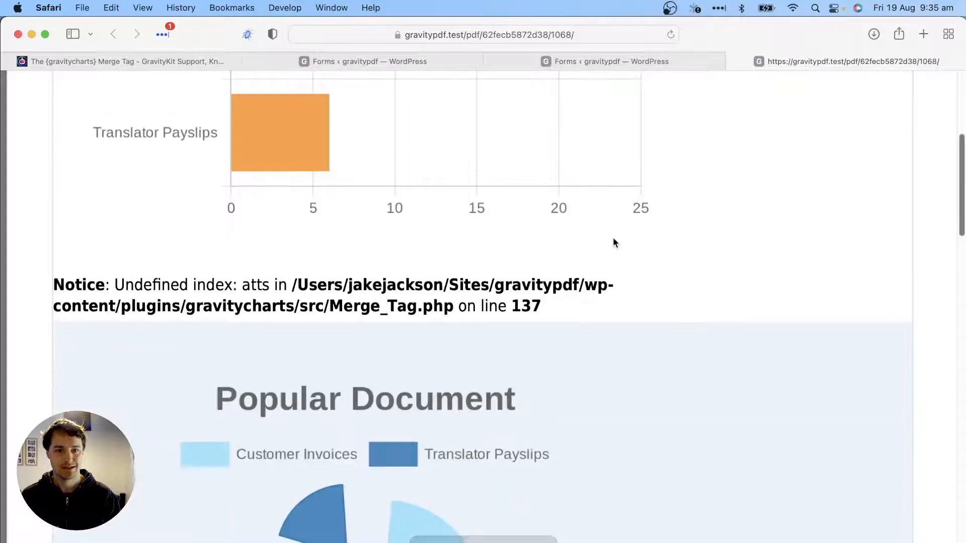
drag(53, 280, 567, 310)
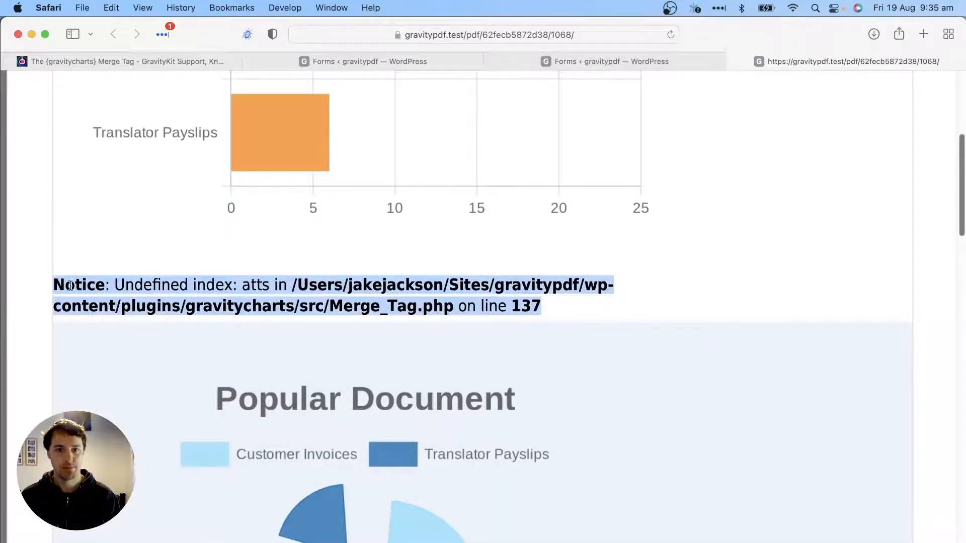
scroll(593, 283, down, 2)
click(726, 302)
scroll(674, 294, down, 5)
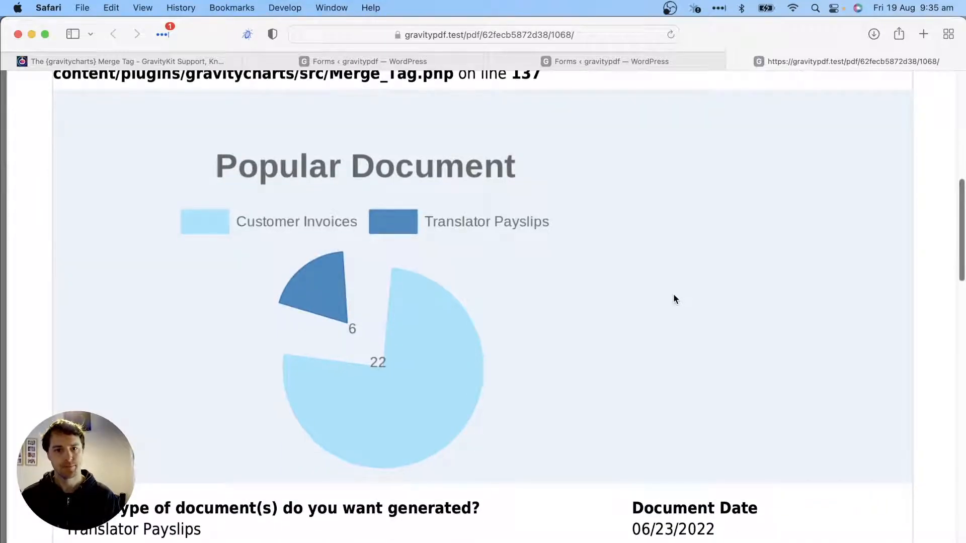
scroll(186, 224, up, 2)
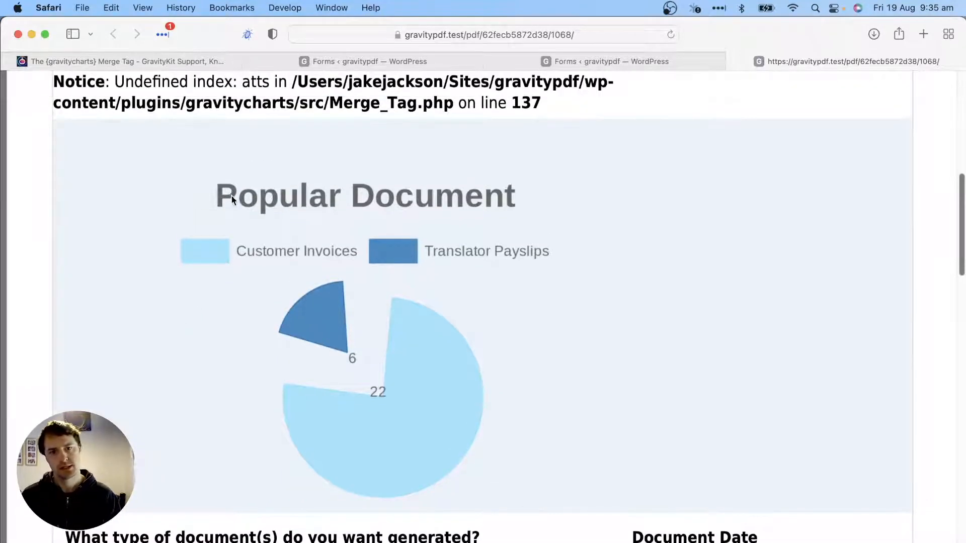
Compare the bar chart embedded by shortcode with the pie chart embedded by merge tag in the PDF
scroll(232, 197, up, 10)
scroll(446, 225, down, 4)
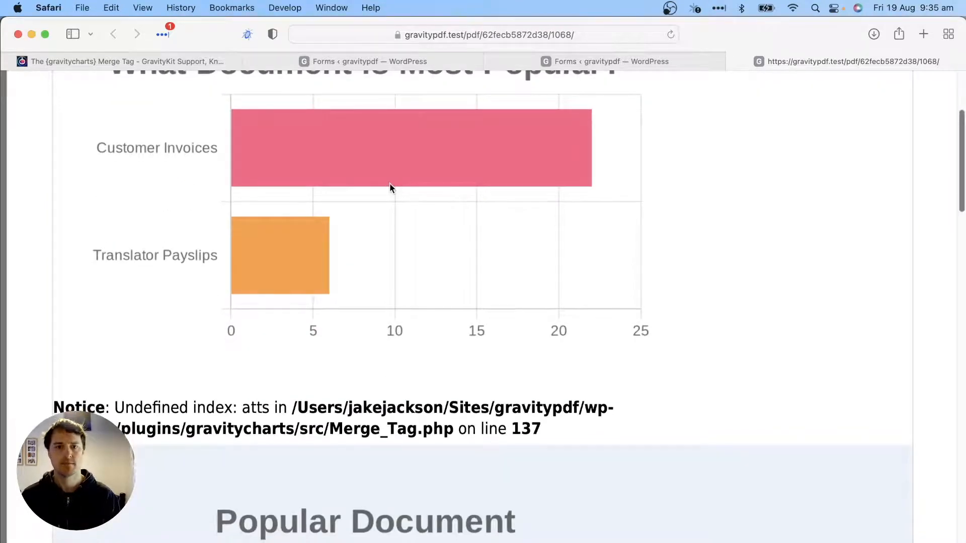
scroll(301, 226, up, 4)
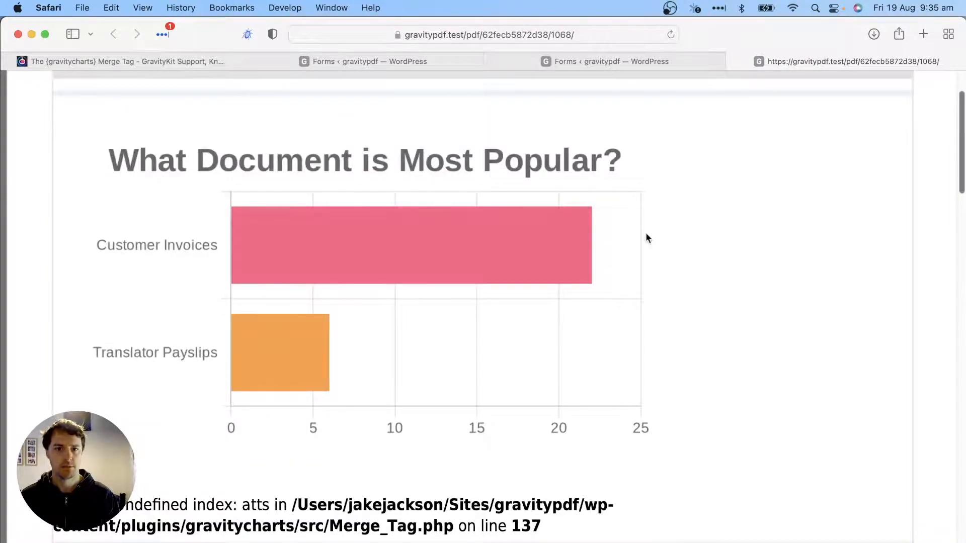
scroll(644, 239, down, 12)
scroll(286, 371, down, 7)
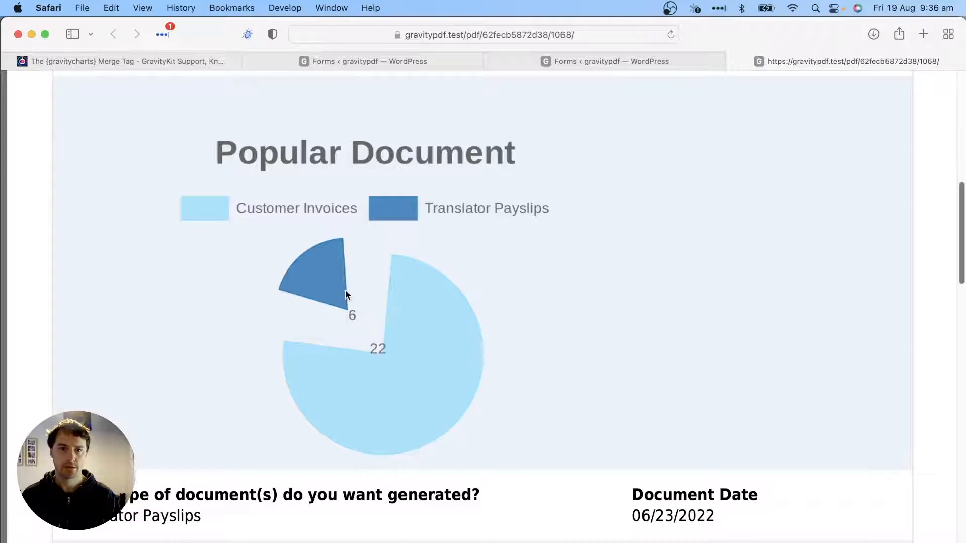
scroll(373, 348, up, 3)
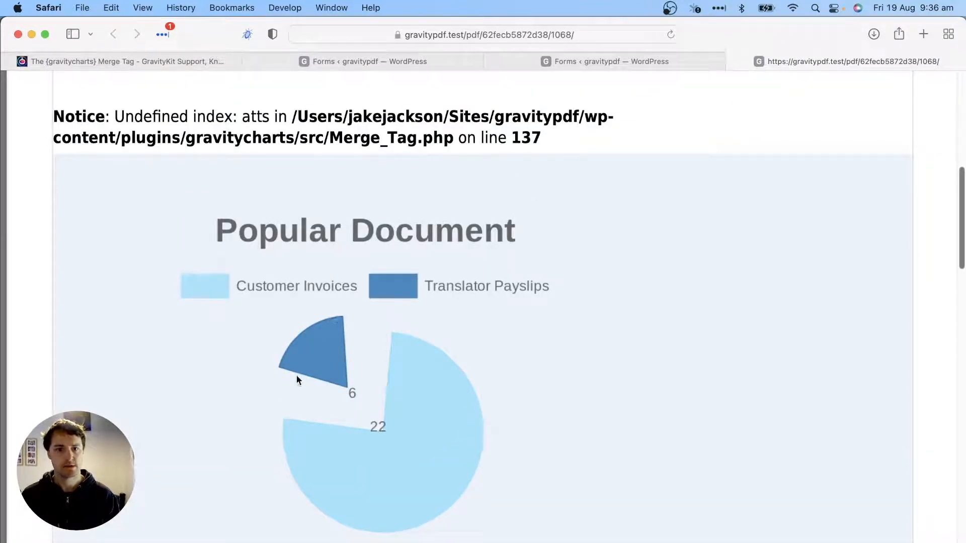
scroll(292, 364, up, 4)
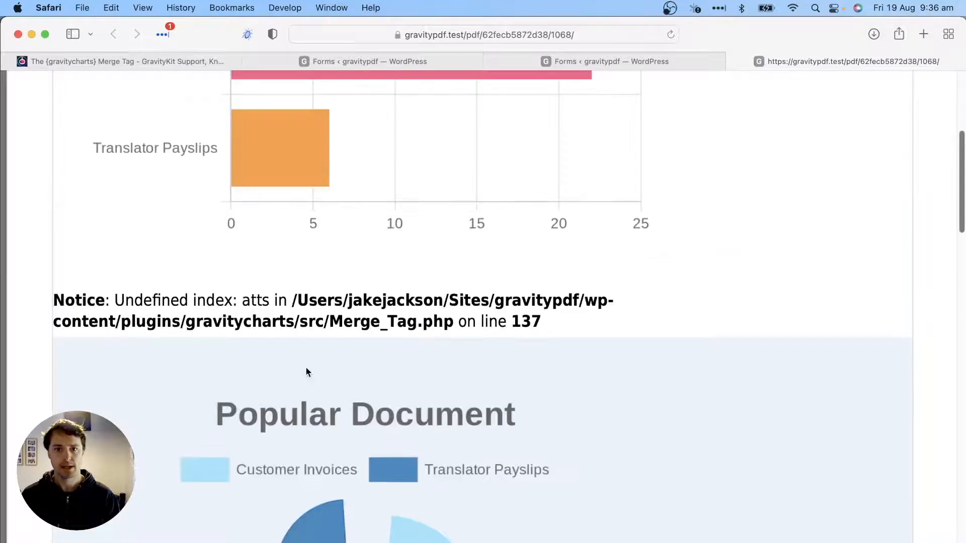
scroll(307, 371, up, 10)
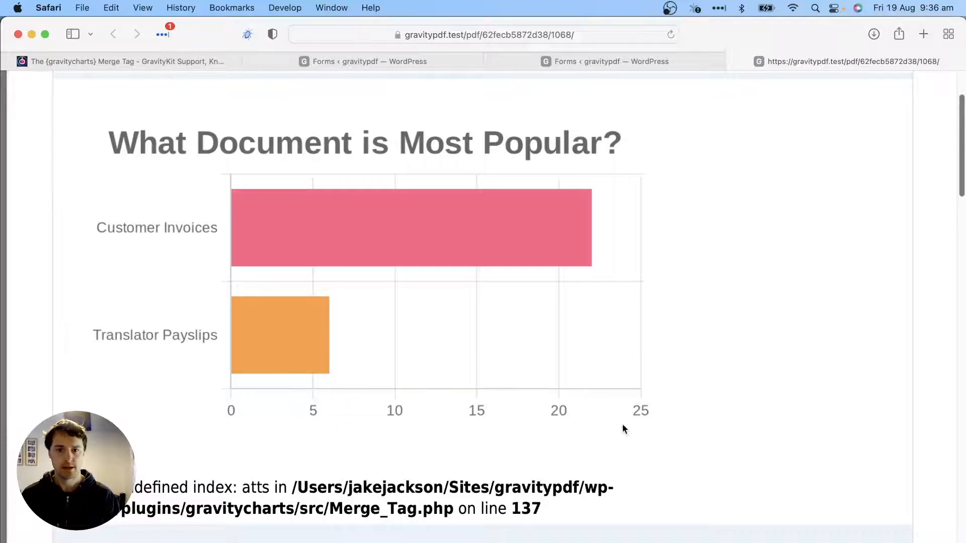
scroll(246, 469, down, 7)
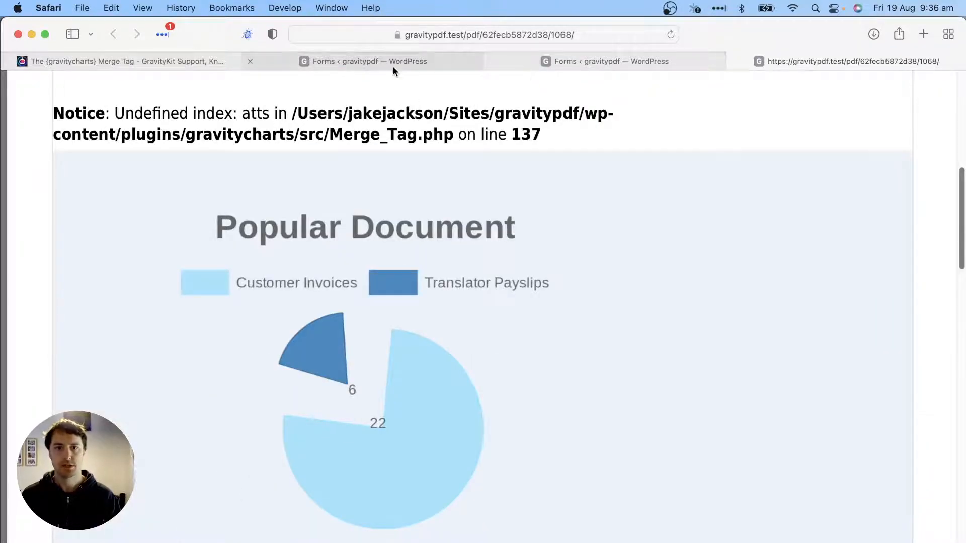
Open the Pie feed from the form's GravityCharts settings and view its chart preview
click(570, 61)
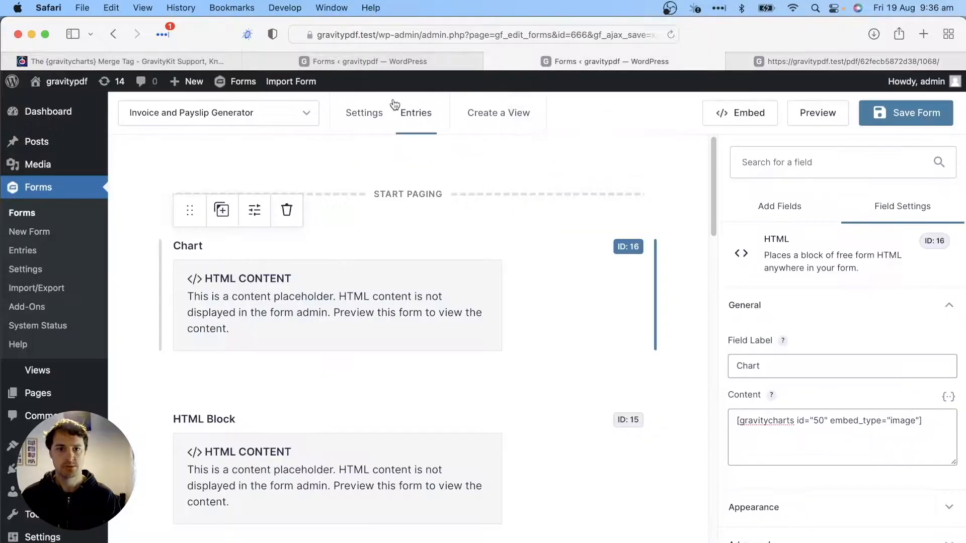
mouse_move(362, 114)
click(397, 297)
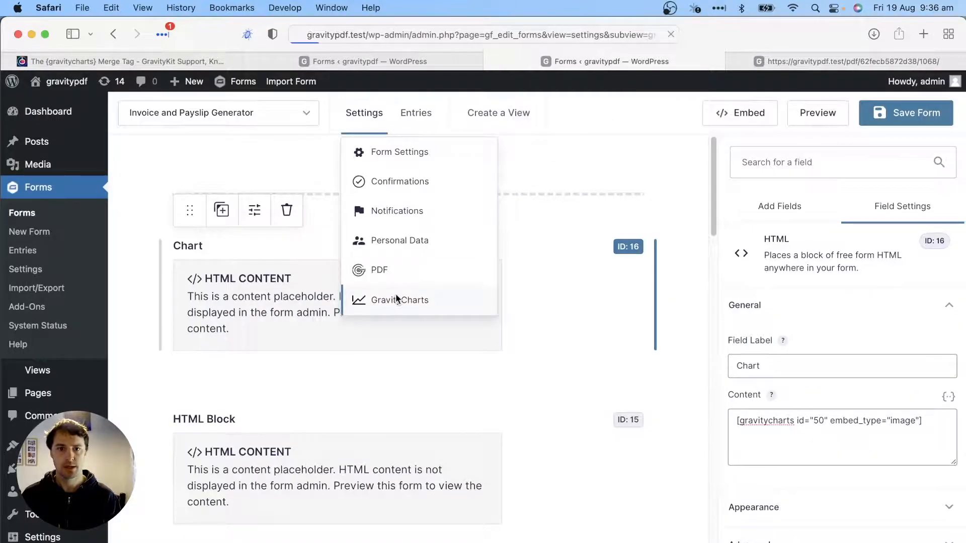
click(423, 391)
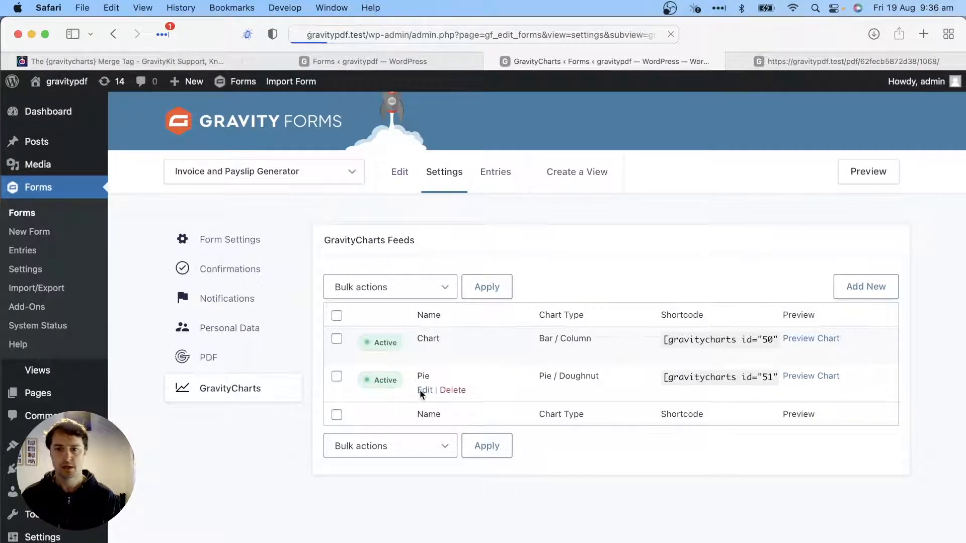
scroll(216, 395, down, 6)
scroll(216, 396, down, 7)
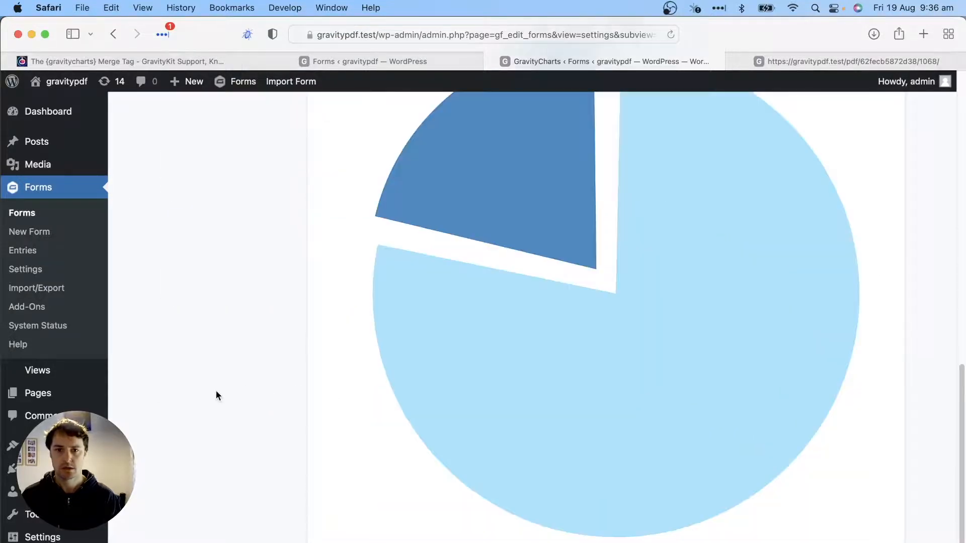
Set the Pie chart's gap to No Gap in its design options and save the feed's settings
scroll(216, 396, up, 5)
scroll(216, 395, up, 2)
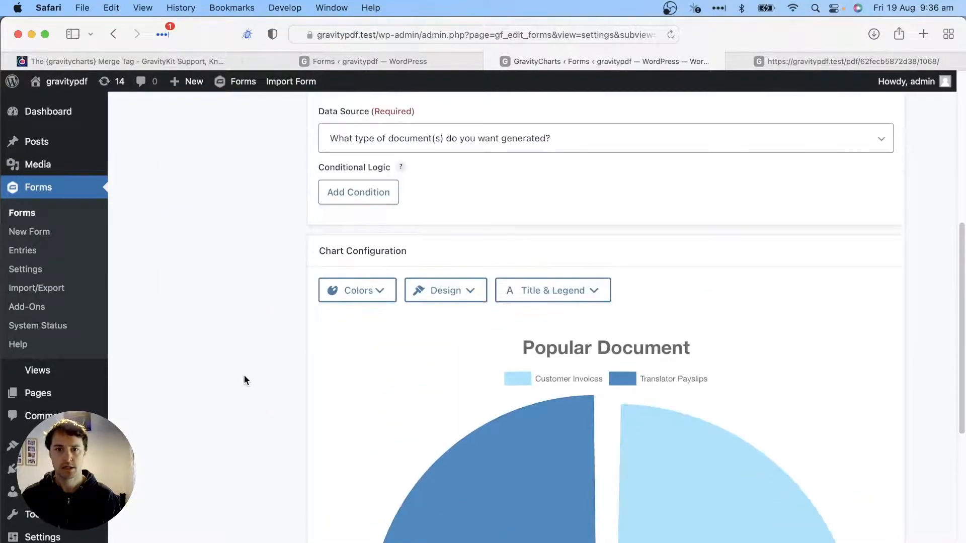
click(439, 293)
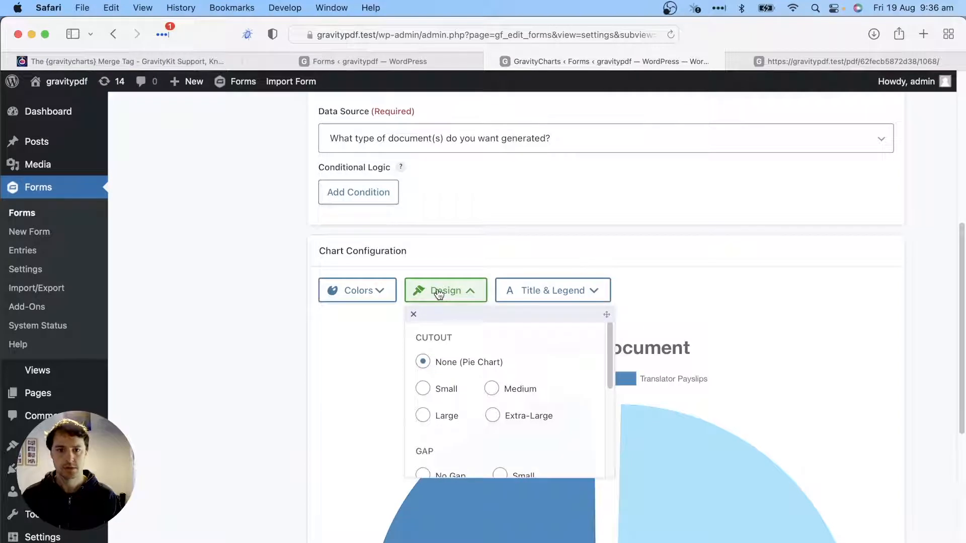
scroll(450, 412, down, 2)
click(449, 424)
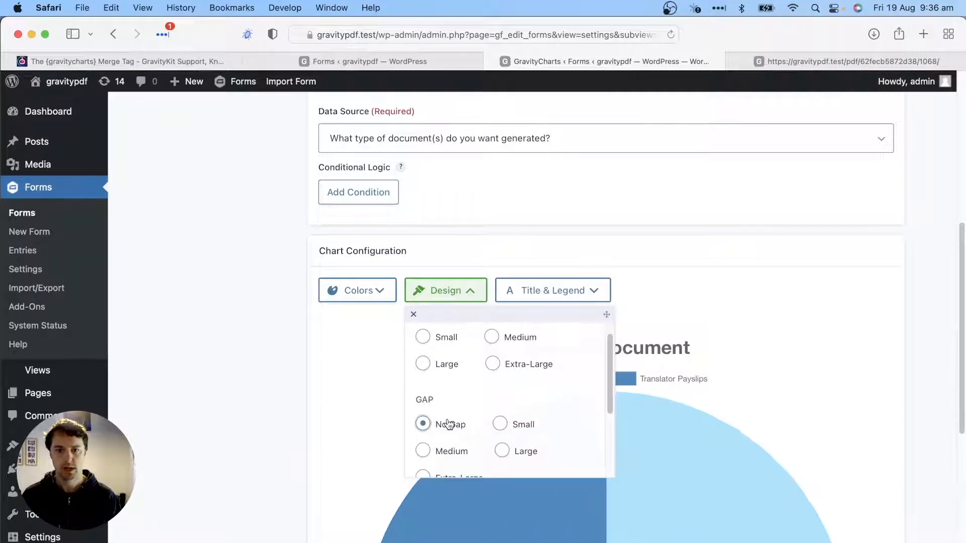
click(338, 402)
scroll(338, 402, down, 10)
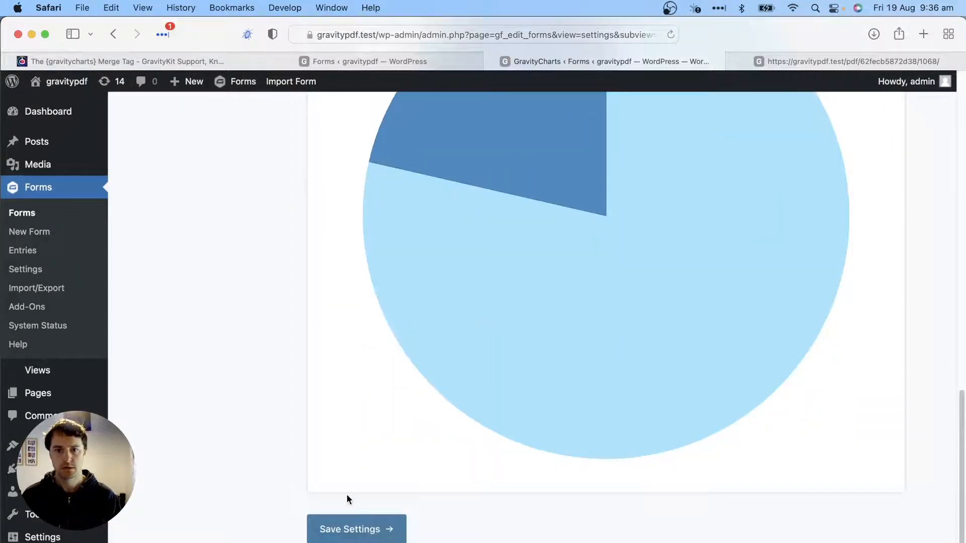
click(345, 526)
Reload the PDF and examine how the pie chart and its value labels render without the gap
click(803, 63)
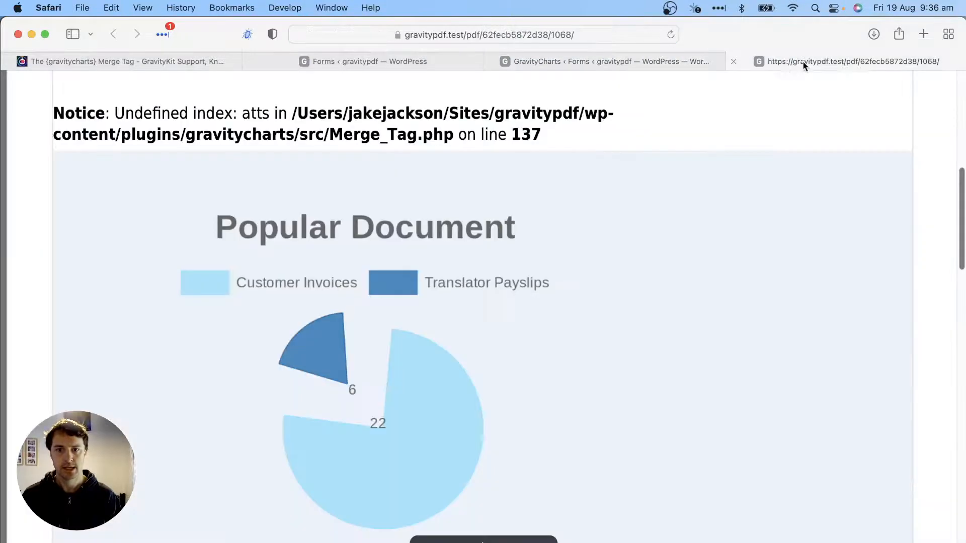
click(670, 34)
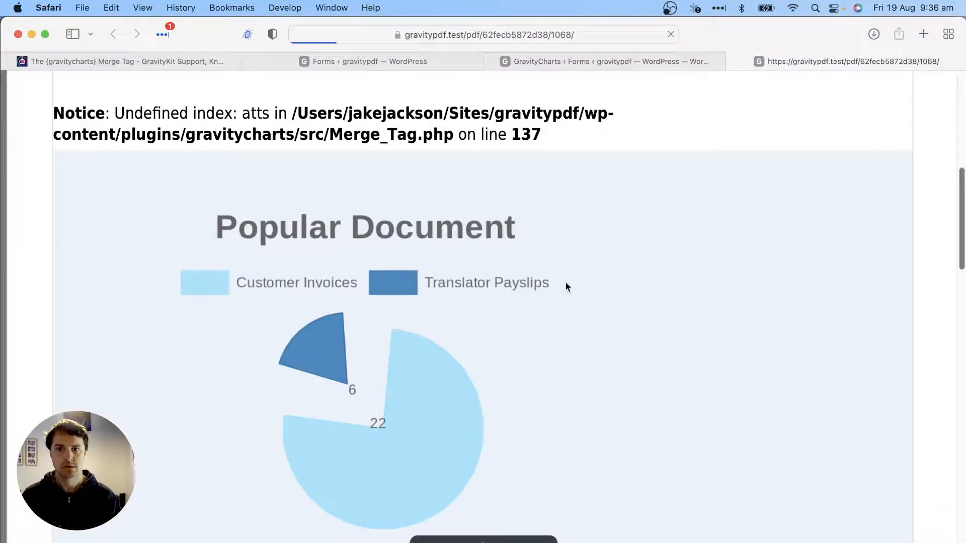
scroll(577, 380, down, 10)
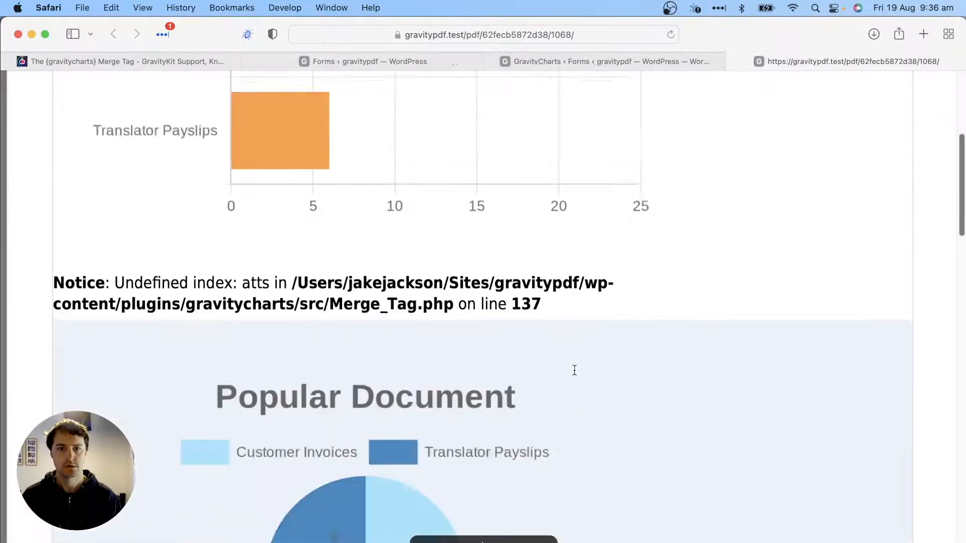
scroll(574, 370, down, 2)
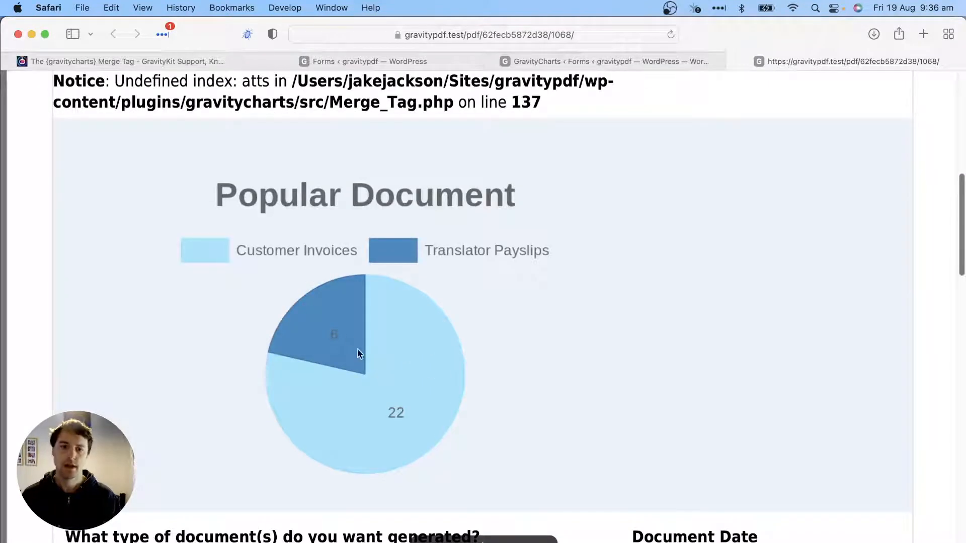
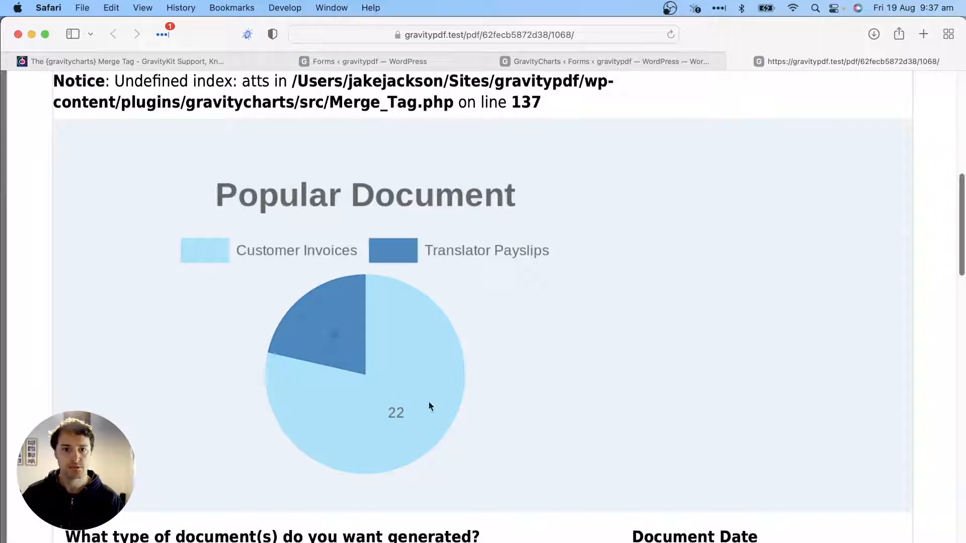
Turn off the Pie chart's title in the GravityCharts feed and save the settings
click(577, 59)
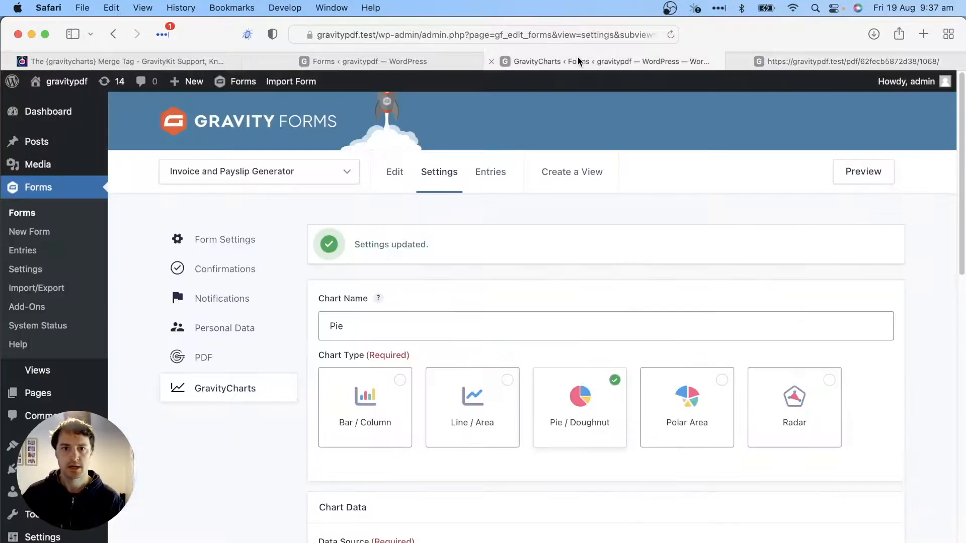
click(380, 59)
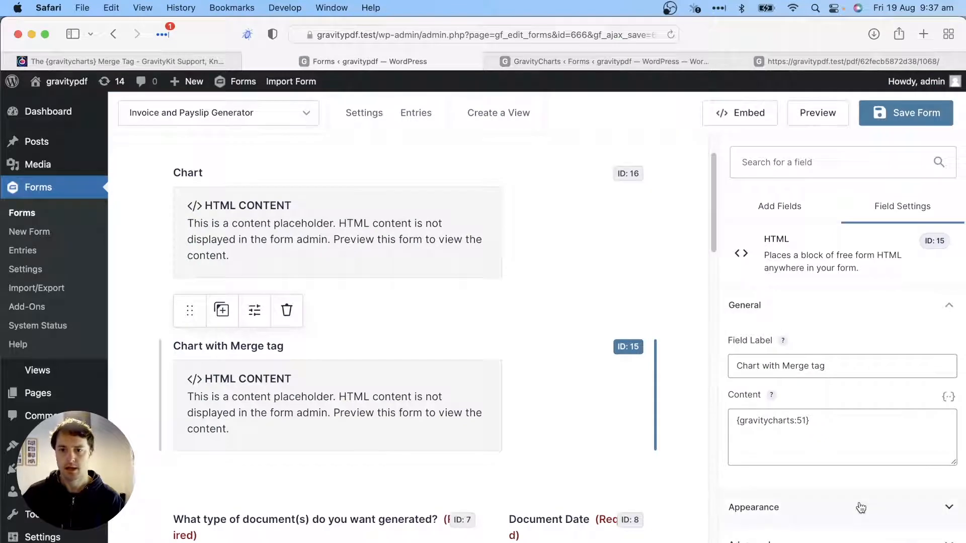
click(565, 61)
scroll(557, 274, down, 10)
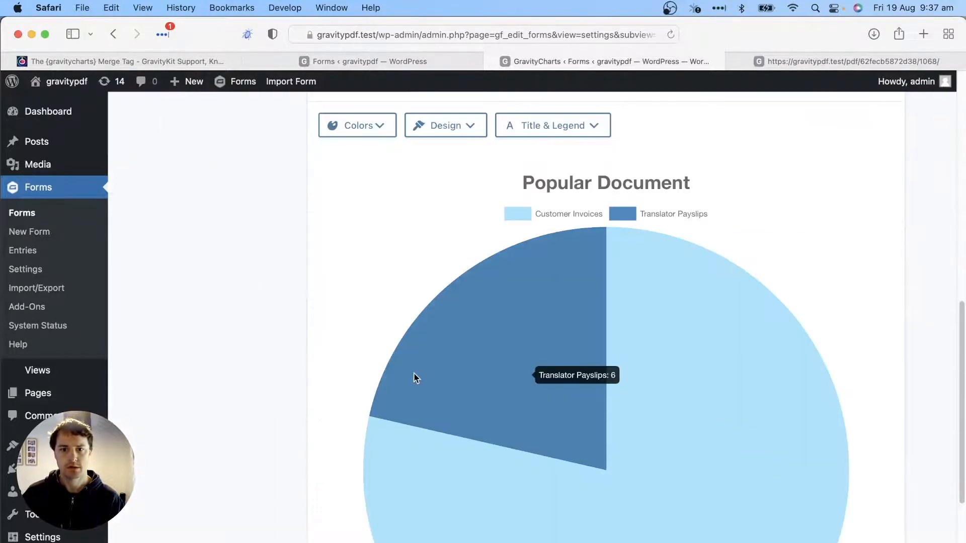
click(547, 126)
click(526, 195)
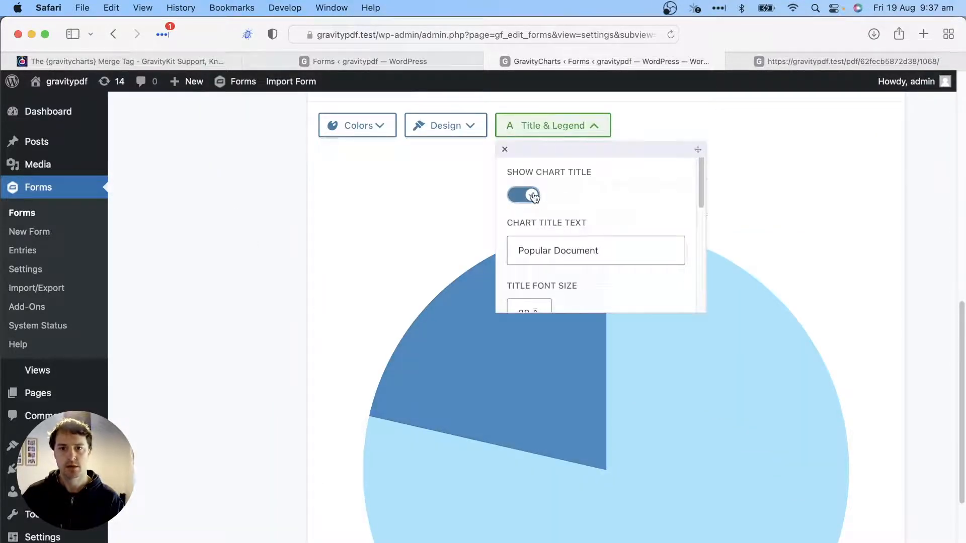
click(326, 335)
scroll(325, 347, down, 5)
click(327, 523)
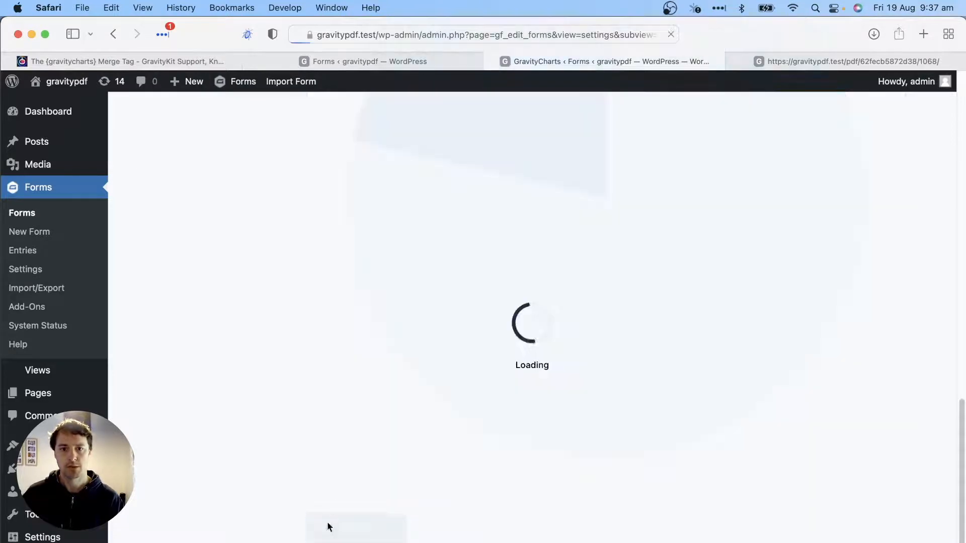
Reload the PDF and examine the pie chart's layout without its built-in title
click(835, 60)
click(671, 34)
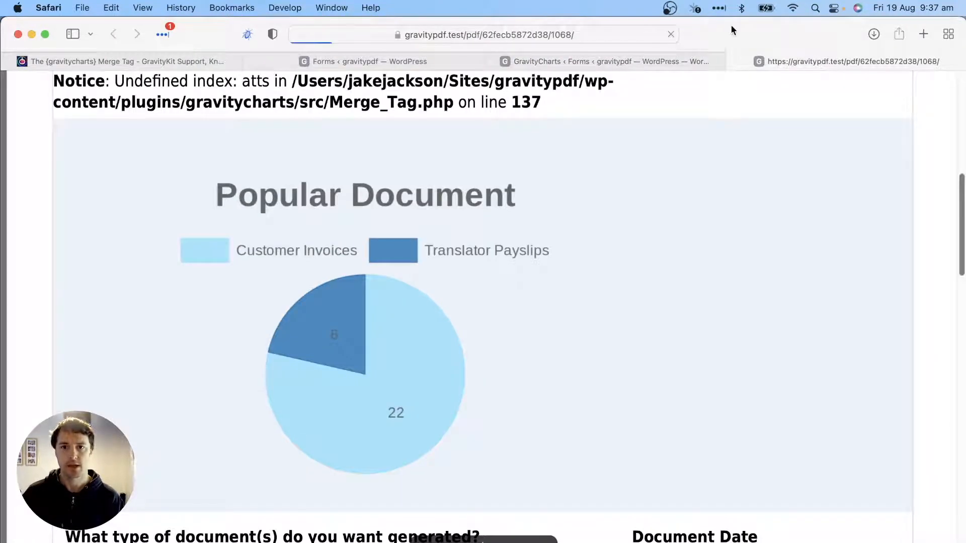
scroll(653, 278, down, 7)
scroll(652, 281, down, 4)
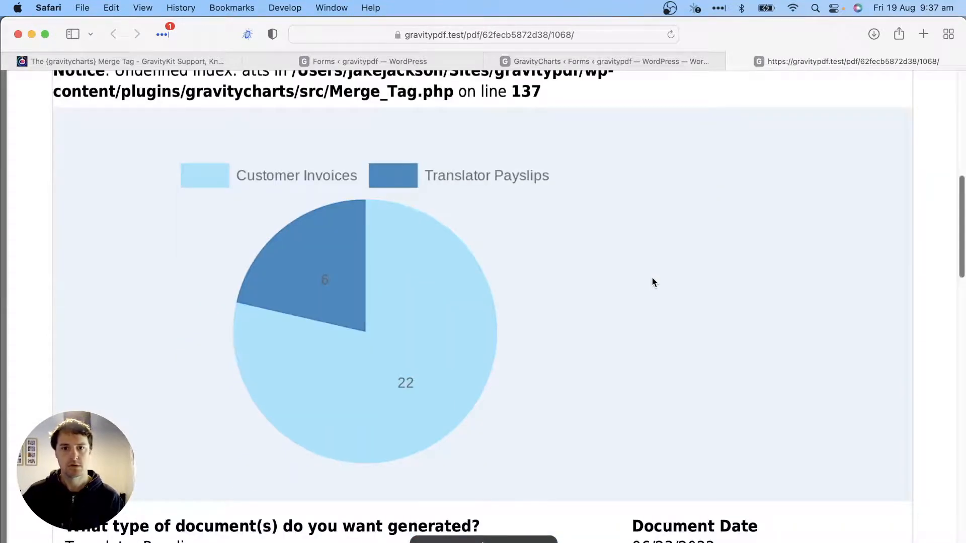
scroll(381, 191, up, 3)
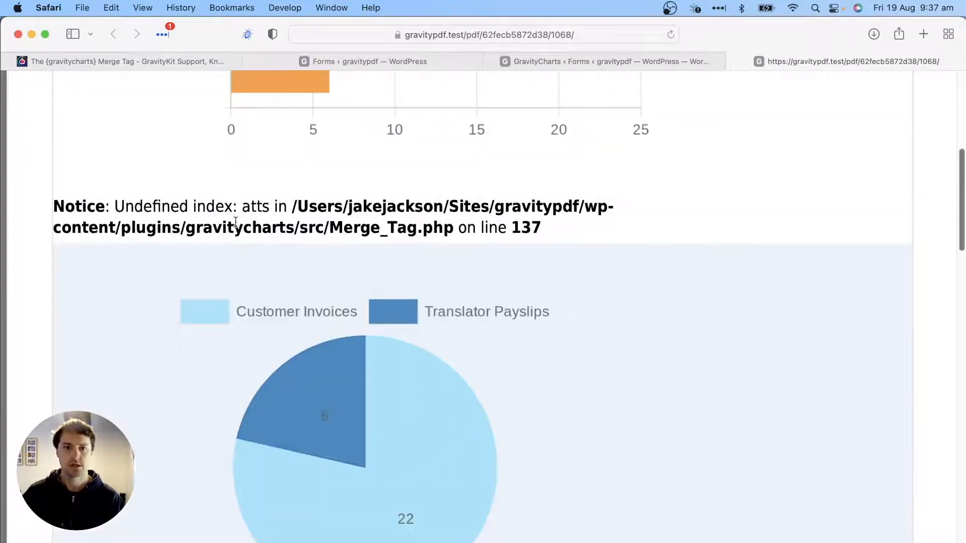
Add the heading <h3>Popular Documents</h3> on its own line above {gravitycharts:51} in the Chart with Merge tag field and save the form
click(367, 61)
click(736, 421)
key(Return)
text(<h3>Po></h3>Popular Documen)
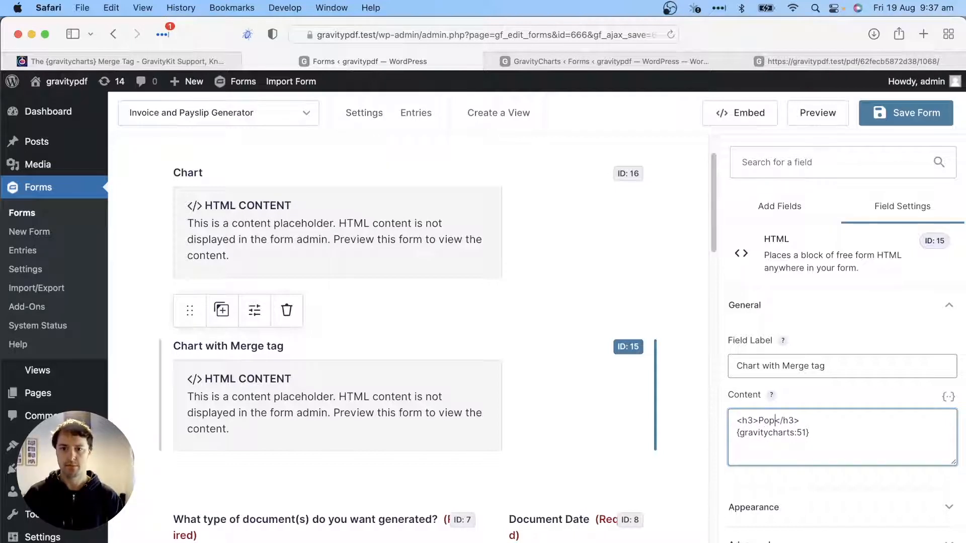
text(ts)
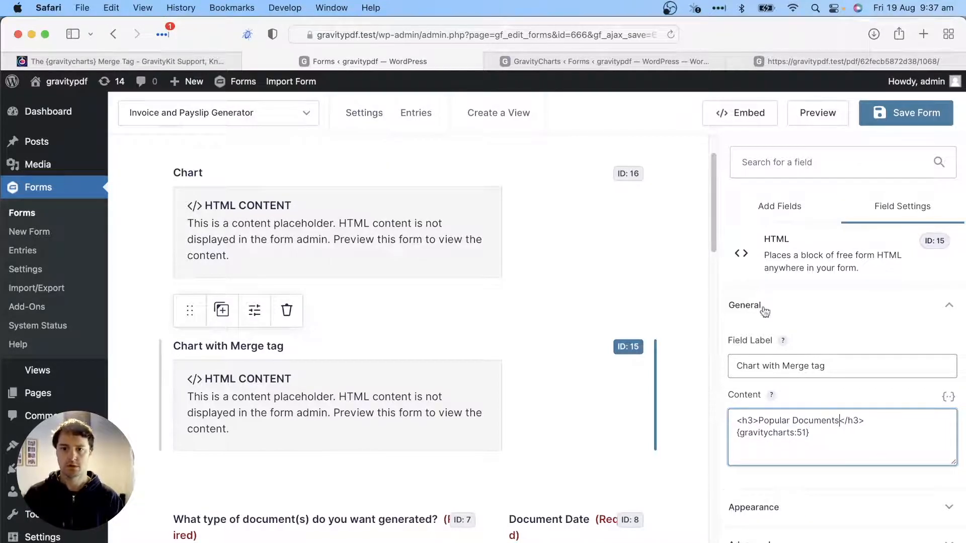
click(882, 125)
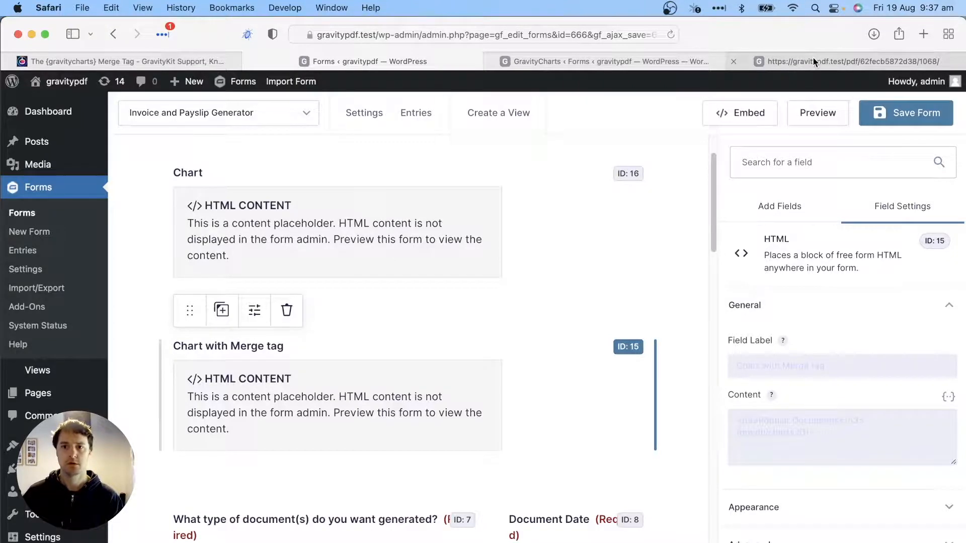
Reload the PDF and check that the Popular Documents heading above the pie chart is selectable text
click(813, 57)
click(671, 35)
scroll(268, 497, down, 1)
scroll(433, 469, down, 3)
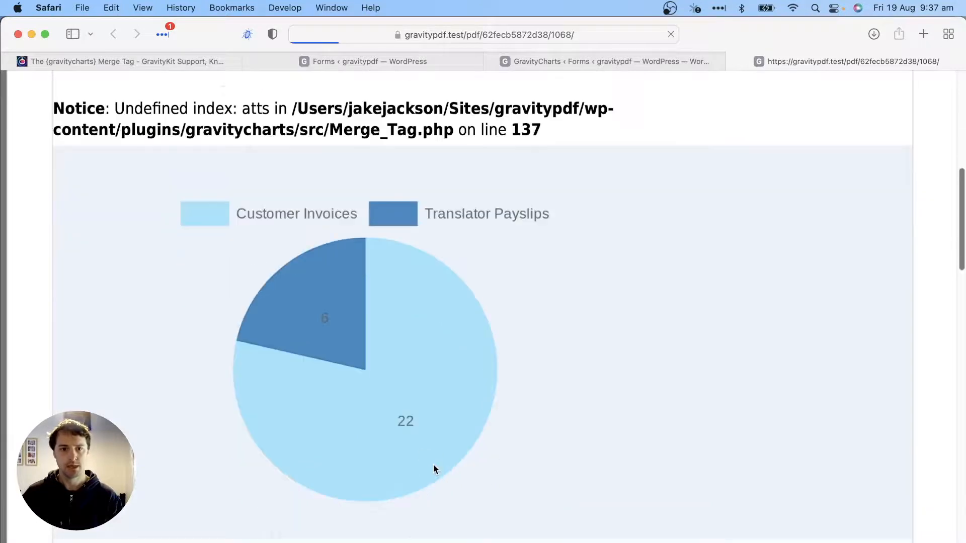
scroll(433, 463, down, 8)
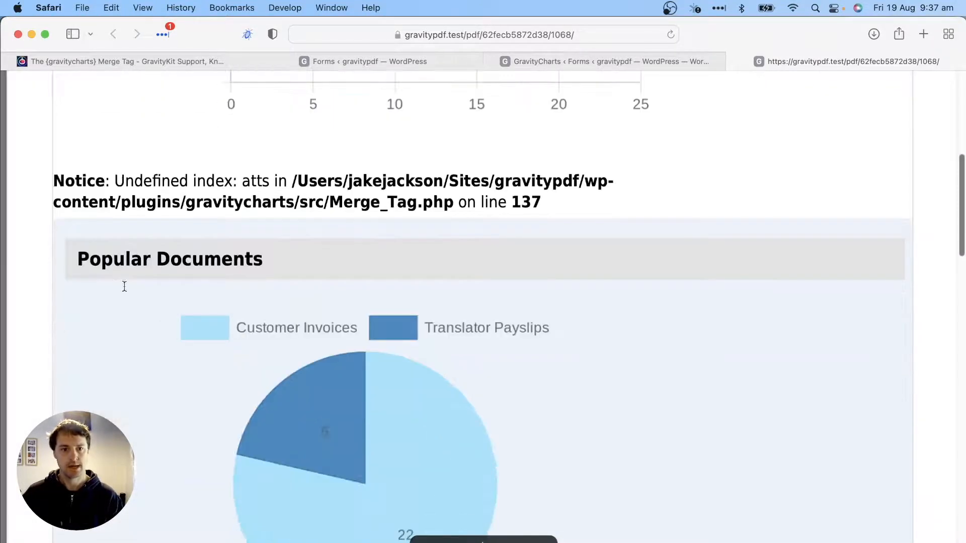
drag(77, 258, 265, 259)
click(374, 277)
scroll(482, 298, down, 3)
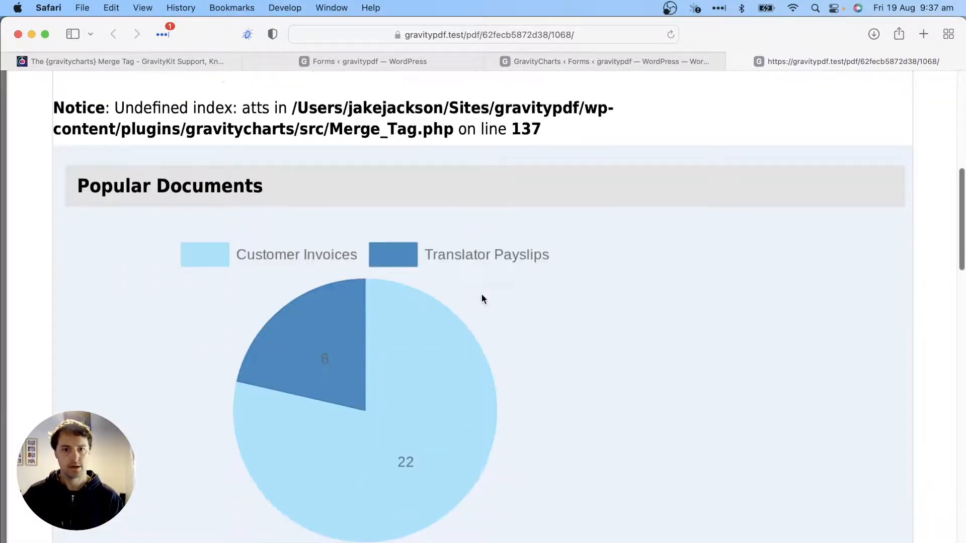
drag(75, 183, 287, 186)
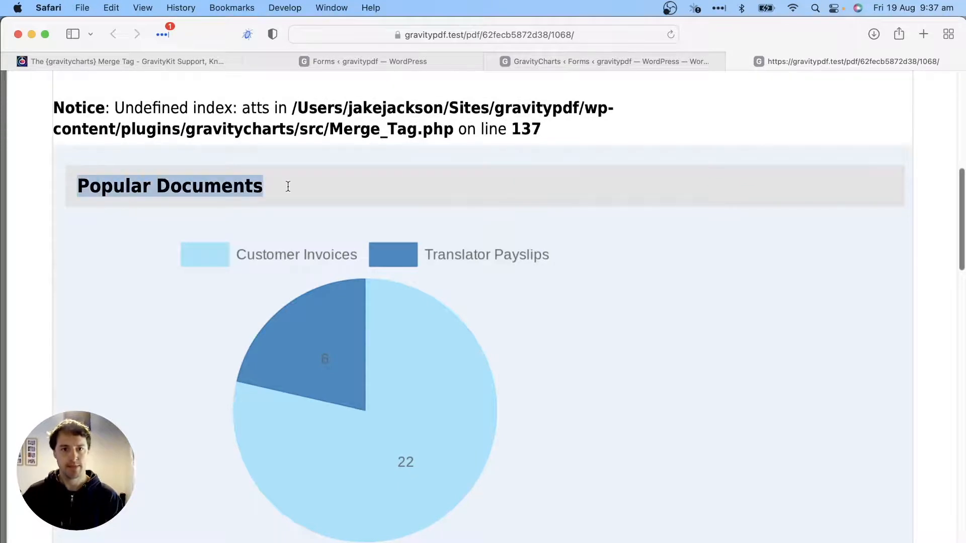
click(282, 189)
scroll(265, 285, down, 3)
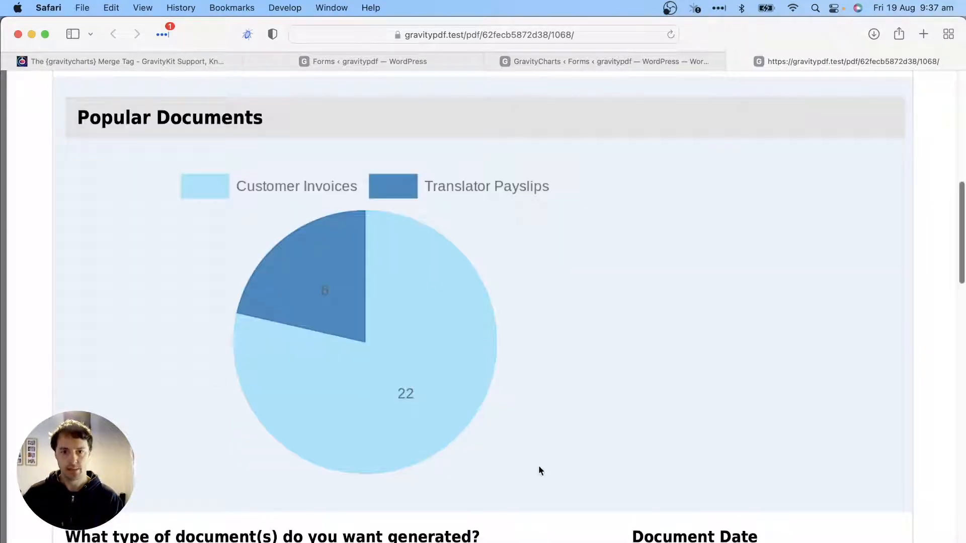
Review the PDF page at reduced zoom, including the bar chart, the PHP notice and the headed pie chart
scroll(312, 272, down, 5)
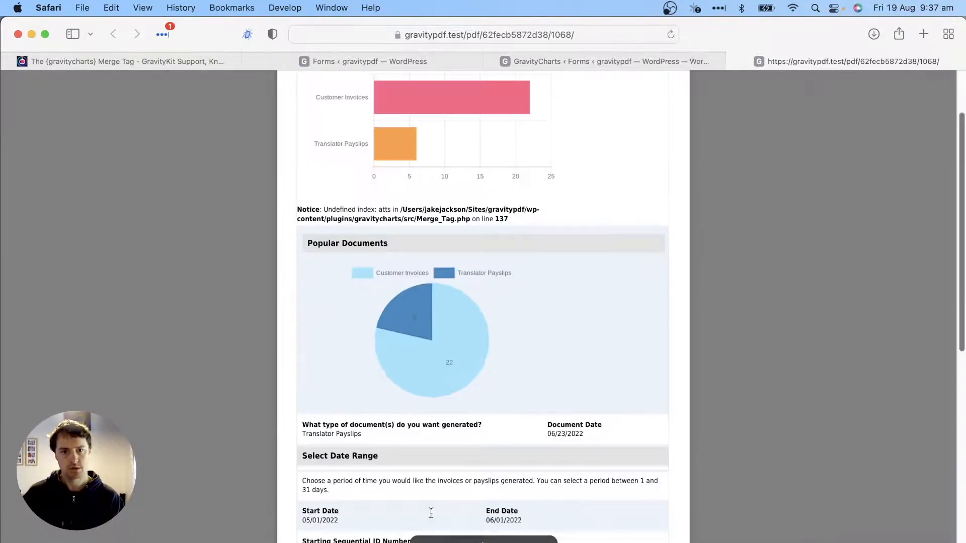
scroll(313, 272, up, 1)
drag(298, 234, 571, 241)
click(571, 242)
scroll(508, 393, up, 2)
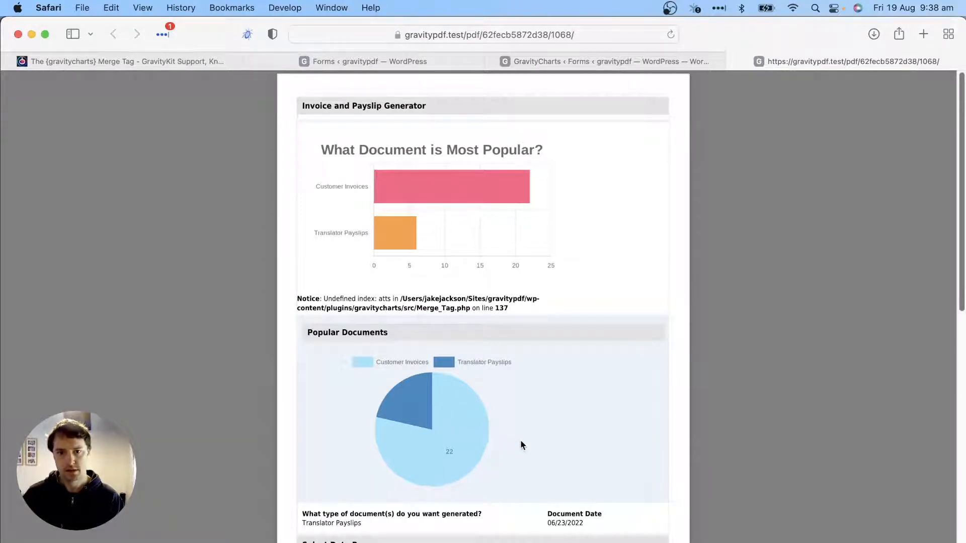
Switch the Pie feed's chart type to Line / Area and examine its preview
click(366, 61)
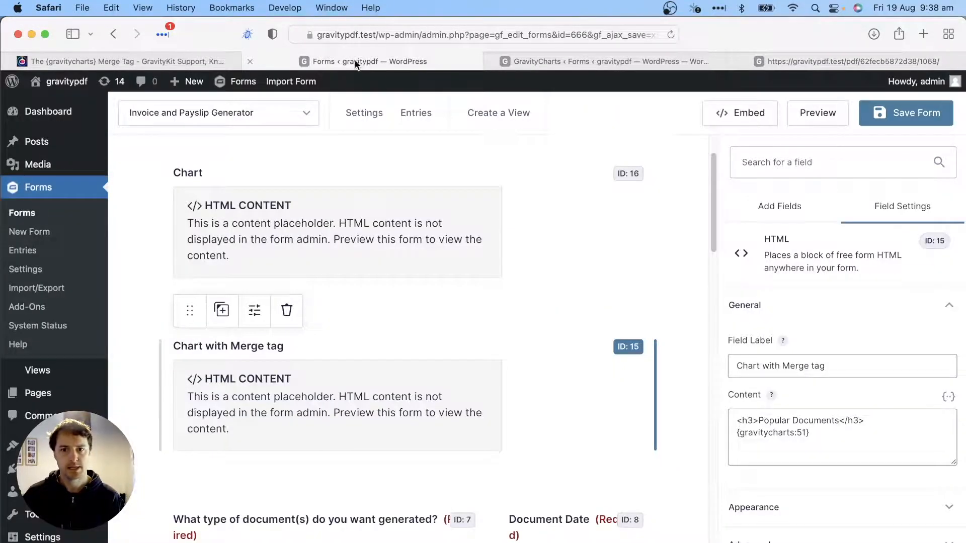
click(640, 62)
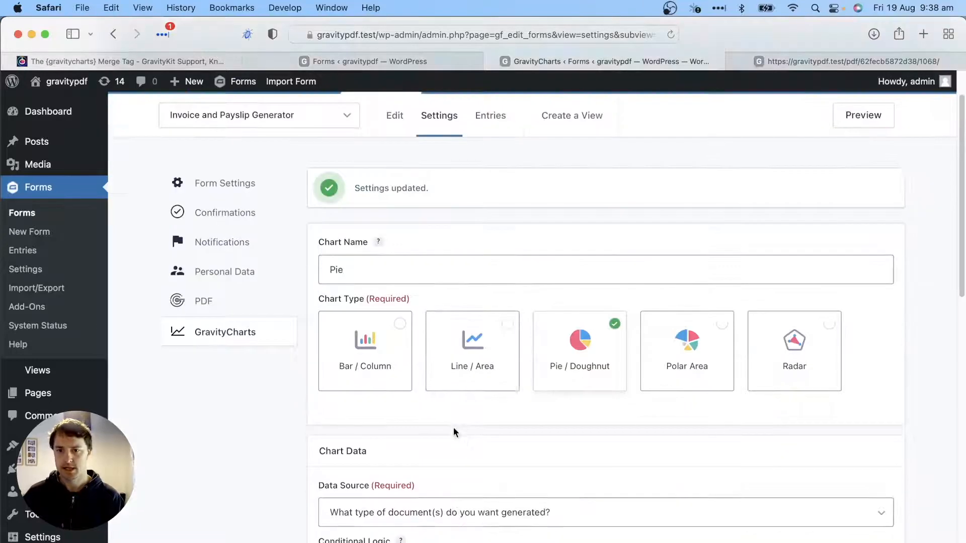
scroll(453, 427, down, 3)
click(472, 264)
scroll(275, 374, down, 5)
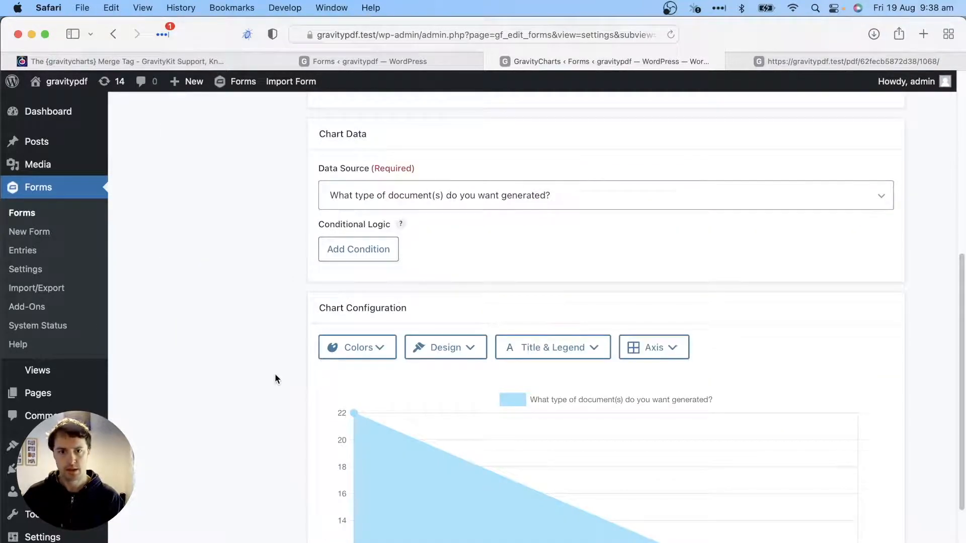
scroll(430, 242, down, 5)
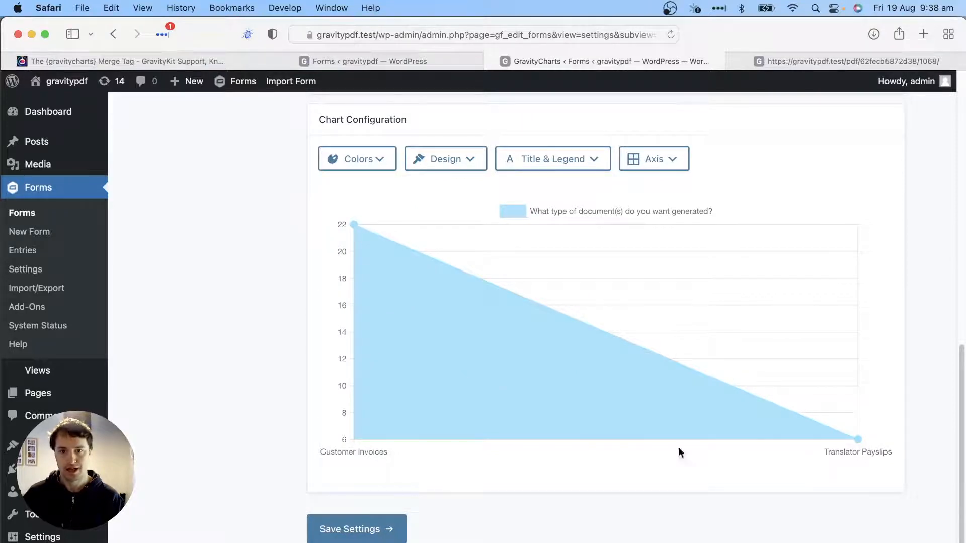
Change the Pie feed's chart type to Polar Area and examine its preview
scroll(599, 367, up, 2)
scroll(598, 370, up, 10)
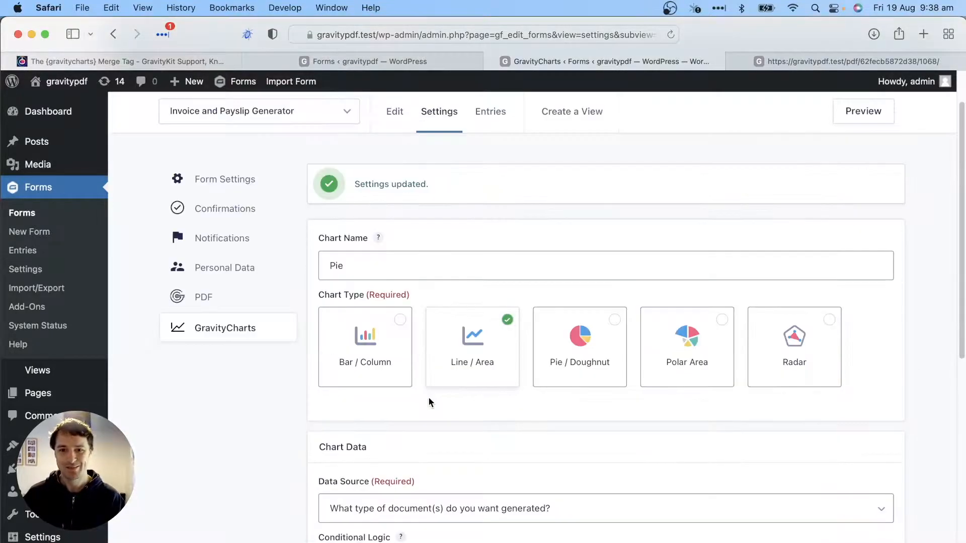
click(702, 351)
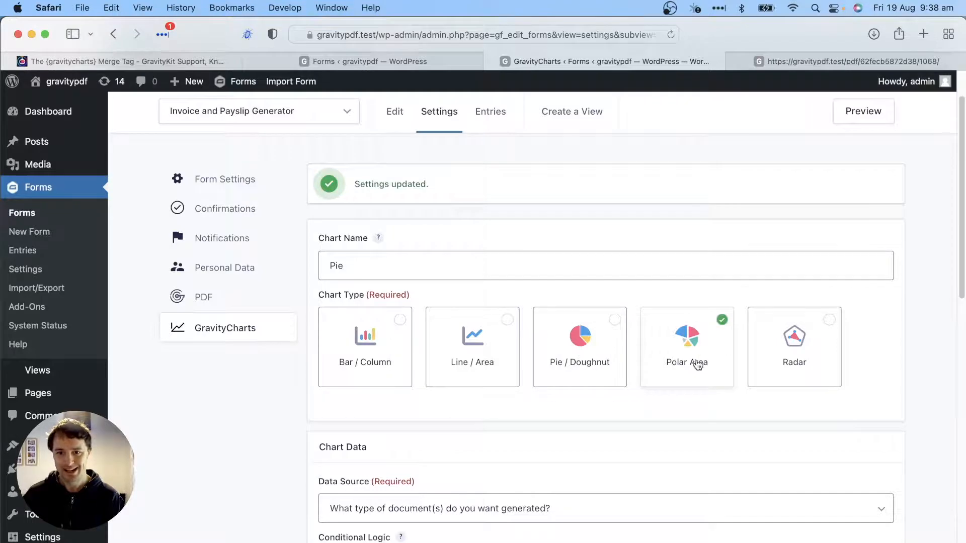
scroll(689, 376, down, 10)
scroll(931, 365, down, 3)
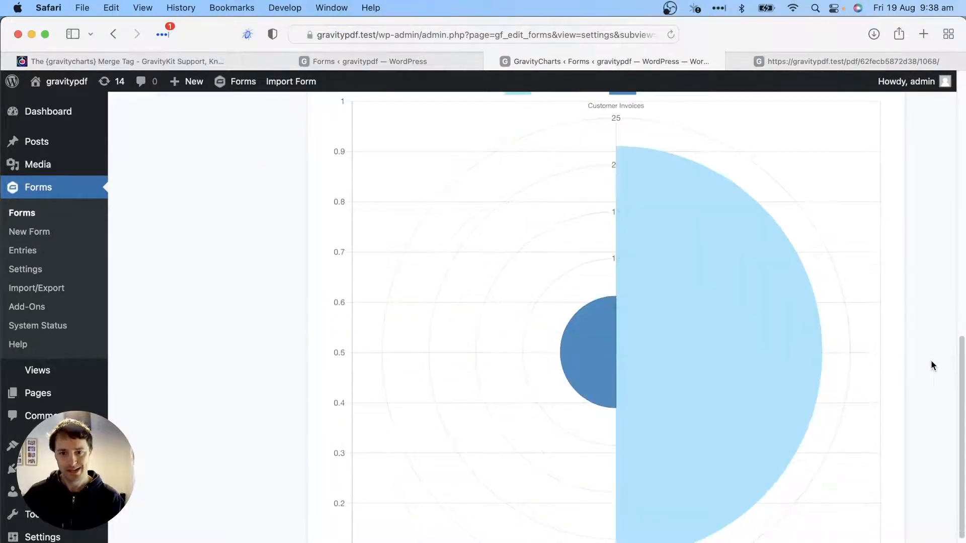
mouse_move(675, 236)
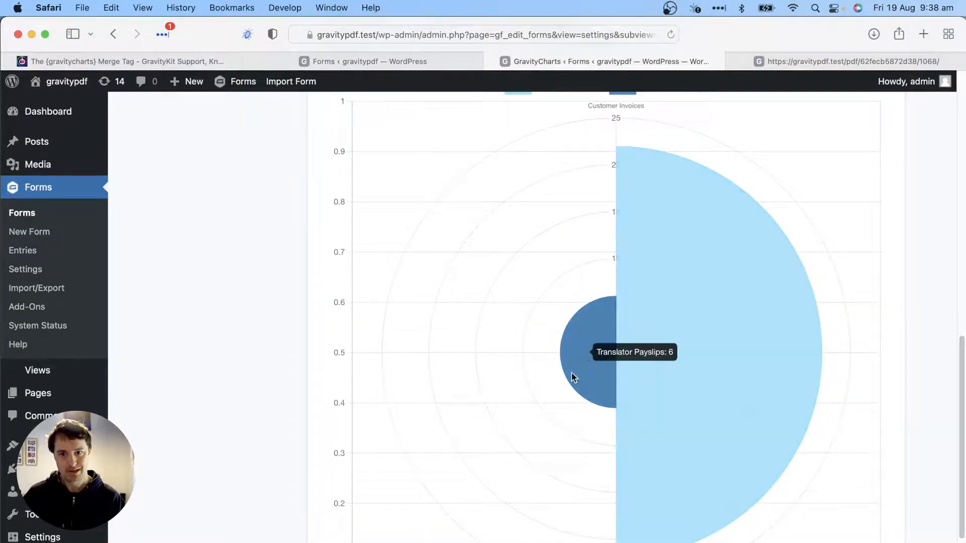
Switch the Pie feed's chart type to Radar and examine its preview
scroll(589, 362, up, 5)
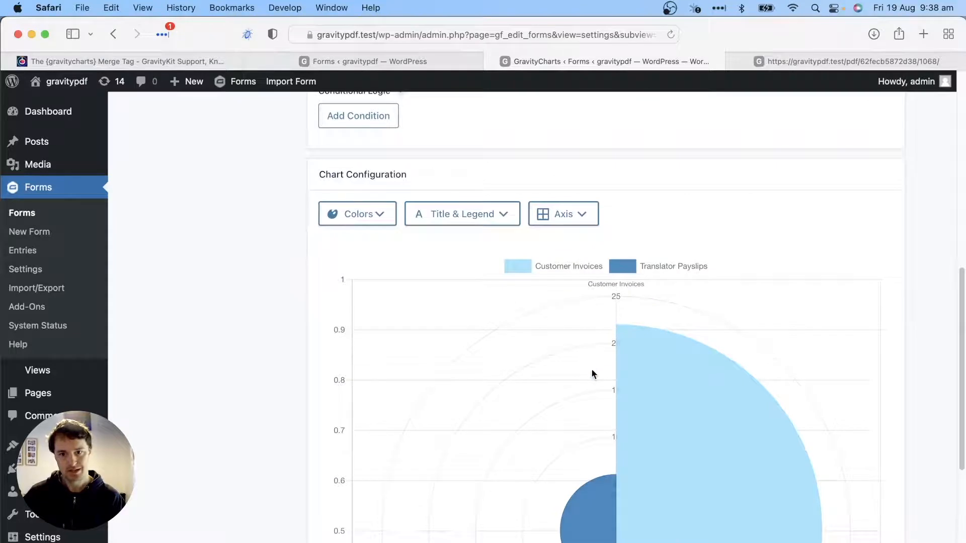
scroll(647, 413, up, 10)
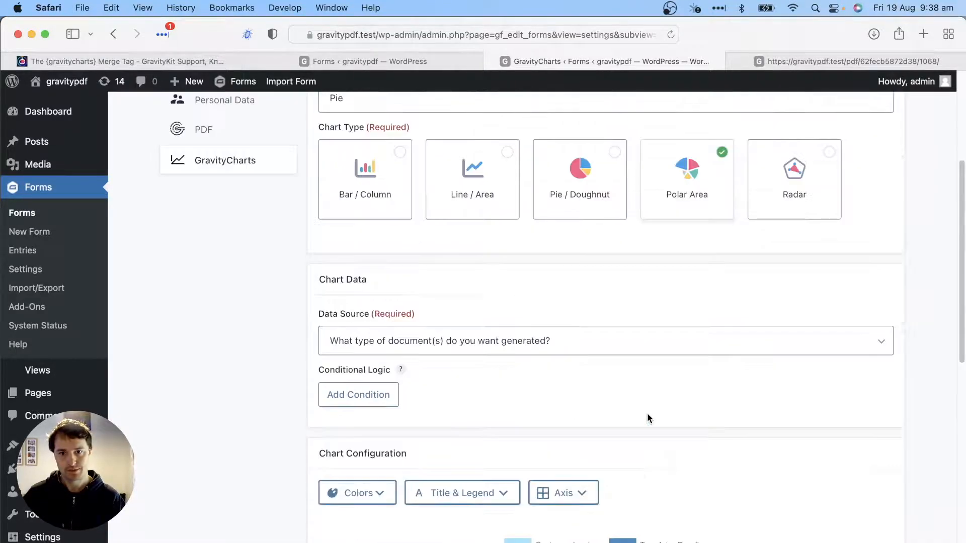
scroll(647, 419, up, 1)
click(796, 214)
scroll(802, 409, down, 15)
scroll(801, 415, up, 5)
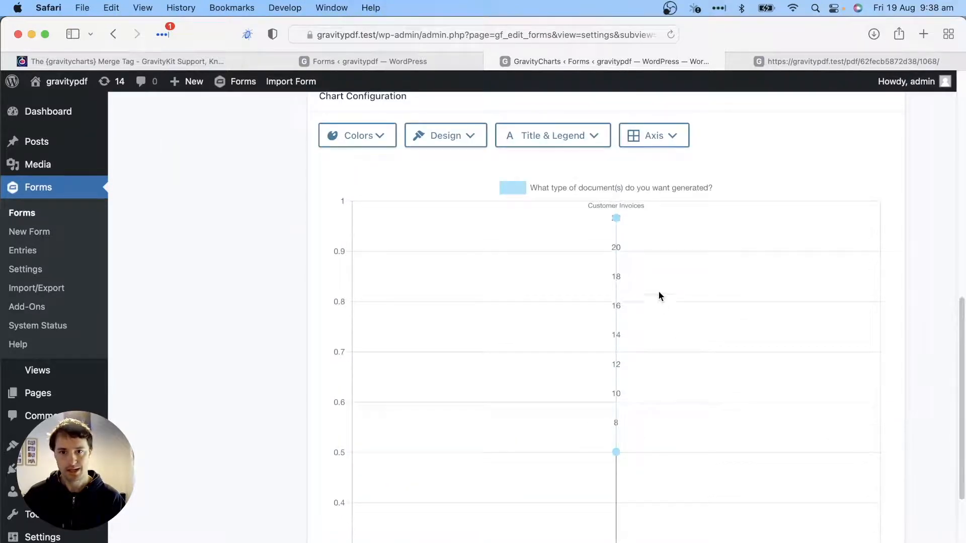
Look through the Axis, Design and Colors configuration options offered for the radar chart
click(653, 135)
click(663, 140)
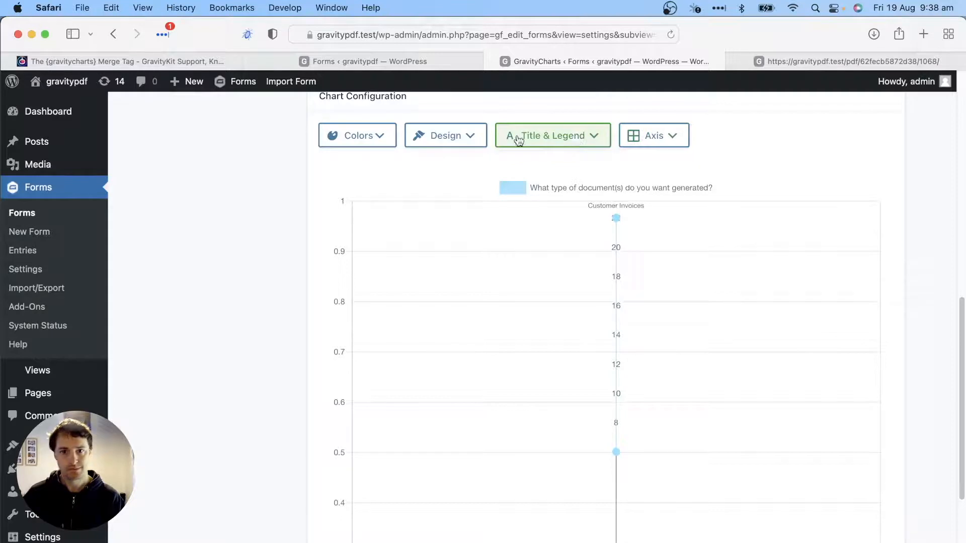
click(438, 136)
click(510, 207)
click(441, 233)
click(442, 259)
click(380, 140)
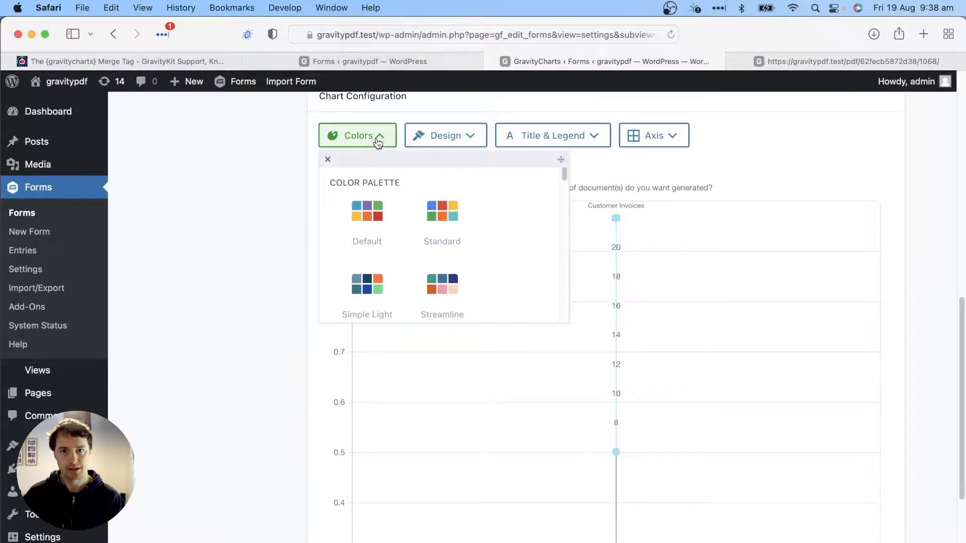
click(377, 136)
Switch the Pie feed's chart type back to Pie / Doughnut and examine its preview
scroll(851, 412, up, 15)
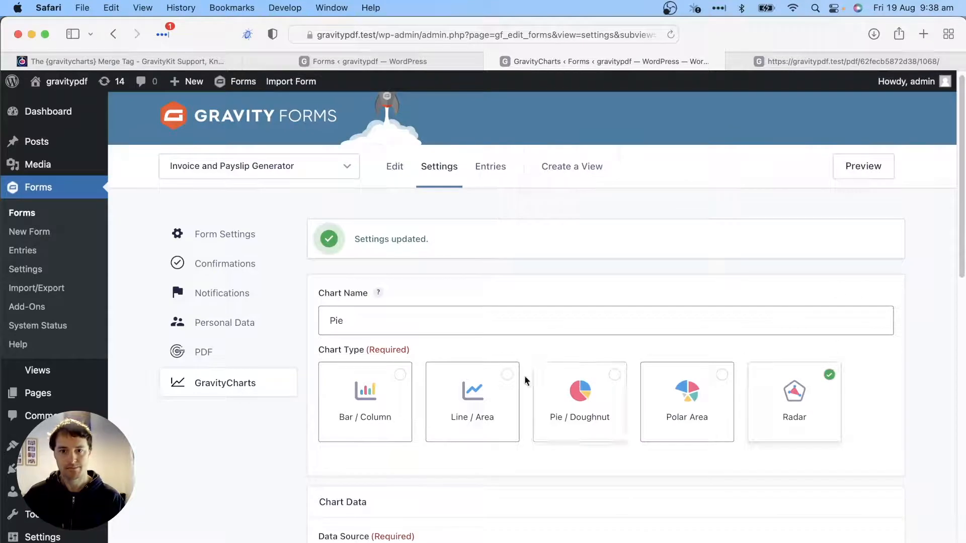
click(371, 415)
click(571, 400)
scroll(274, 410, down, 5)
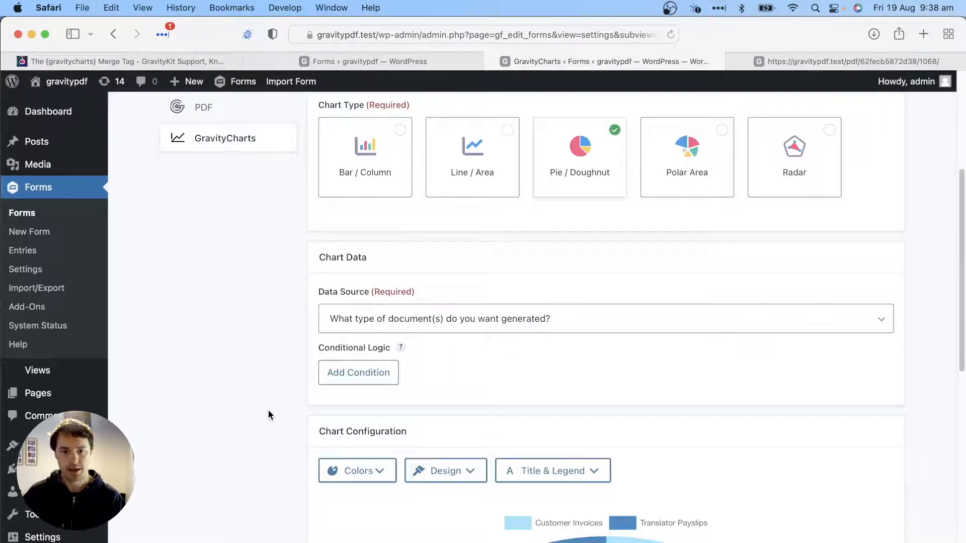
scroll(268, 415, down, 5)
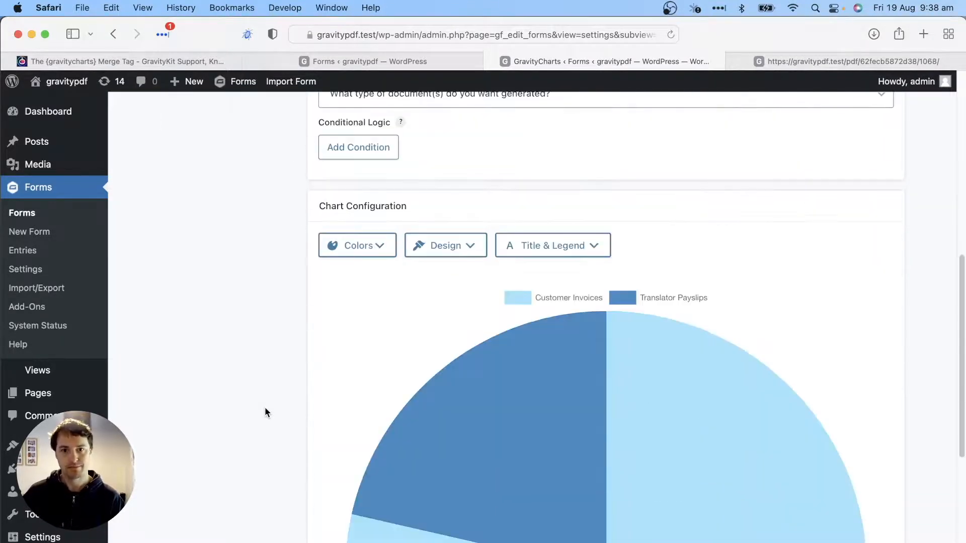
scroll(265, 413, up, 5)
scroll(265, 413, down, 9)
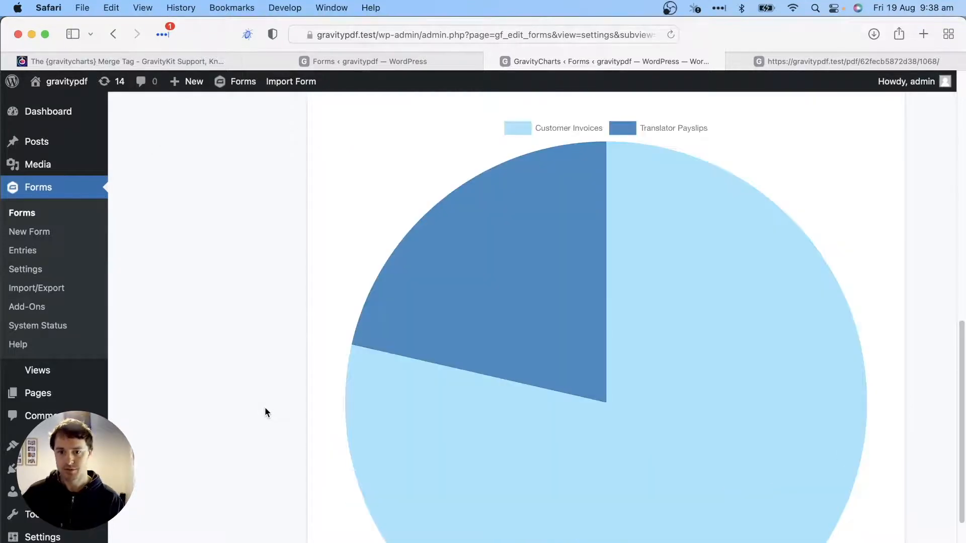
scroll(265, 413, up, 5)
scroll(265, 413, up, 2)
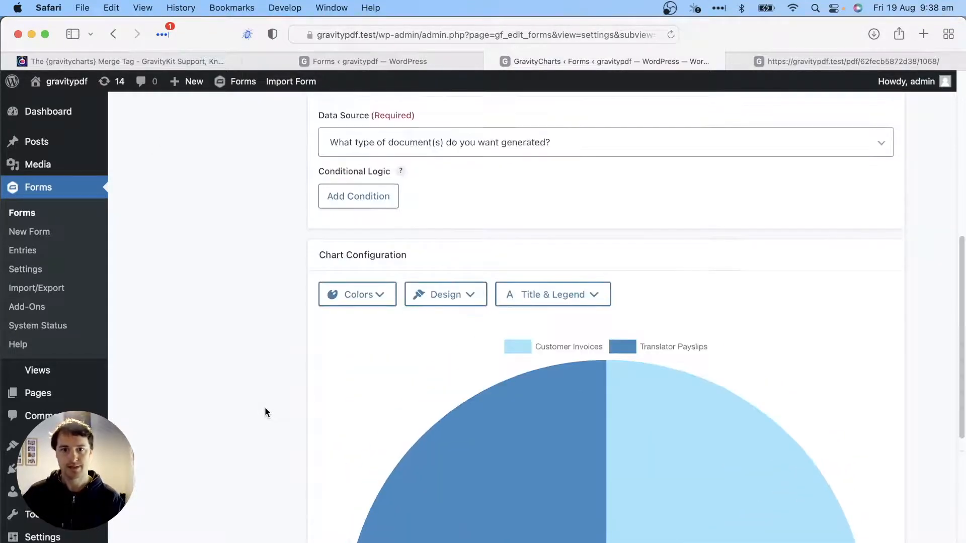
scroll(282, 397, up, 5)
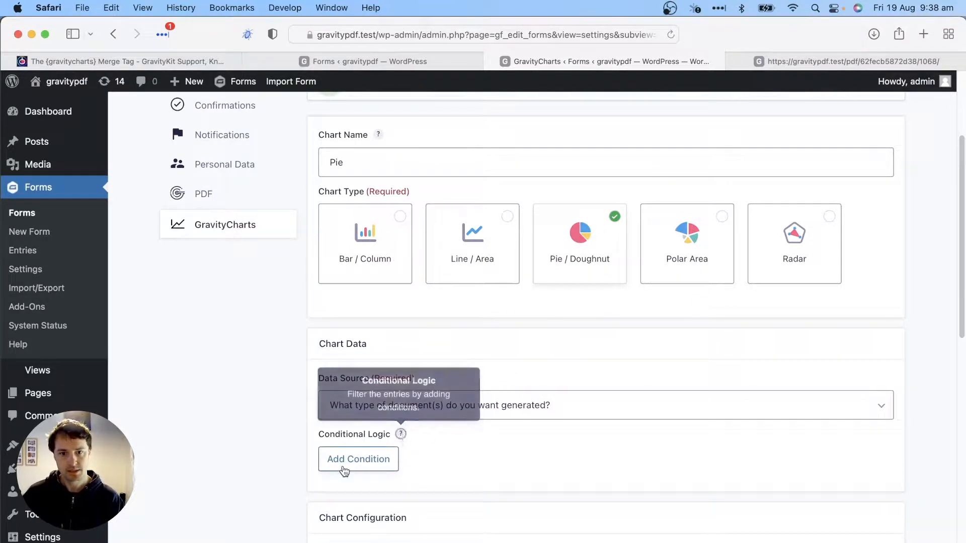
Add conditional logic to the chart data with a first condition, an OR alternative and two further AND groups, all left blank
click(342, 461)
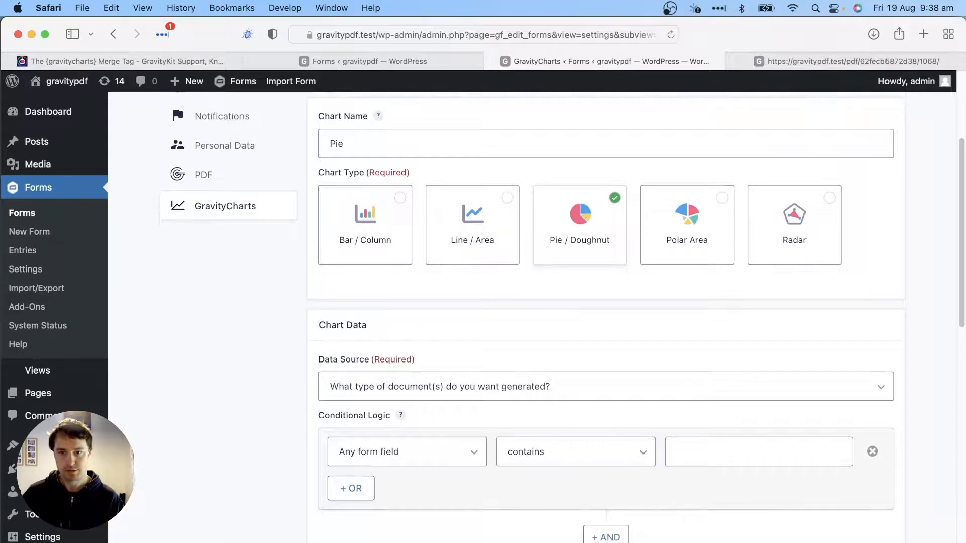
scroll(870, 456, down, 5)
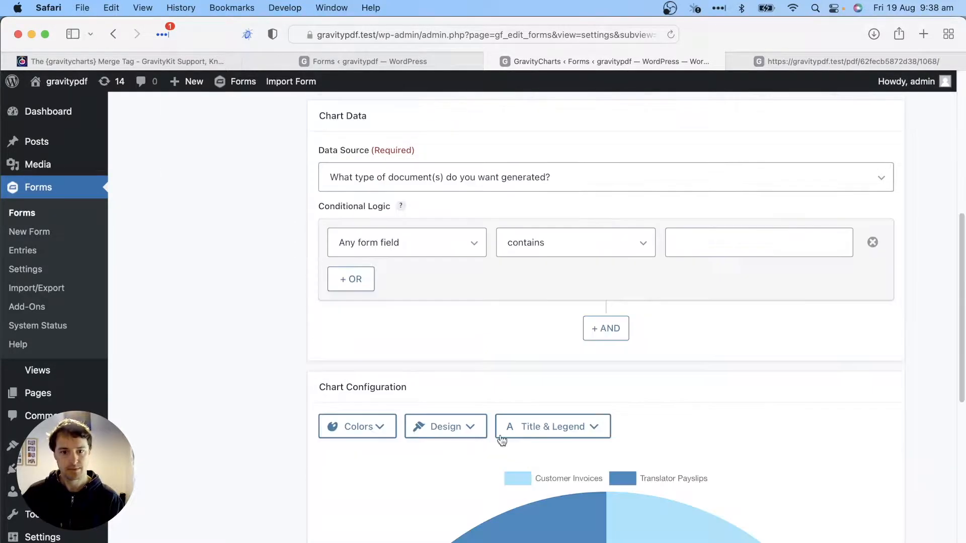
click(358, 280)
click(612, 388)
click(610, 437)
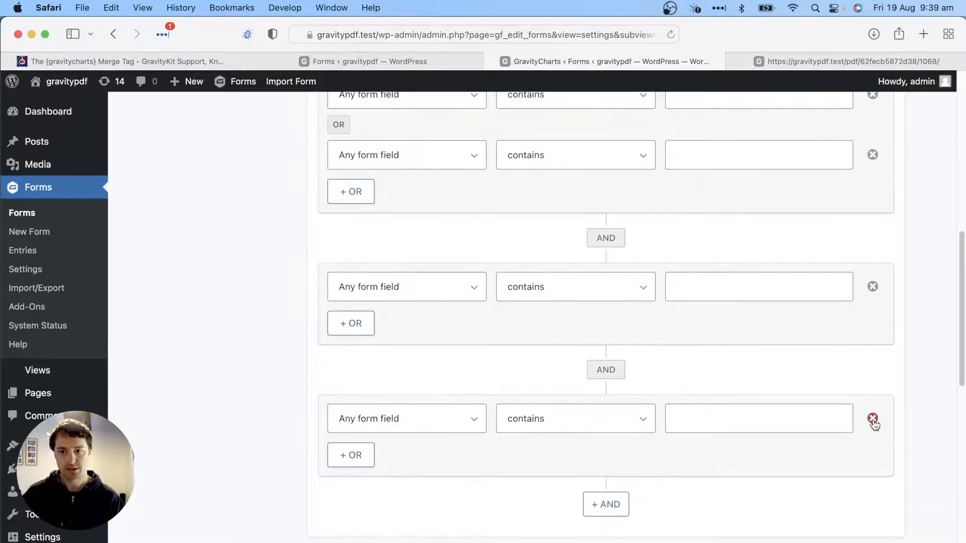
Remove all the blank conditional logic rules from the Pie feed's chart data
click(872, 419)
click(869, 286)
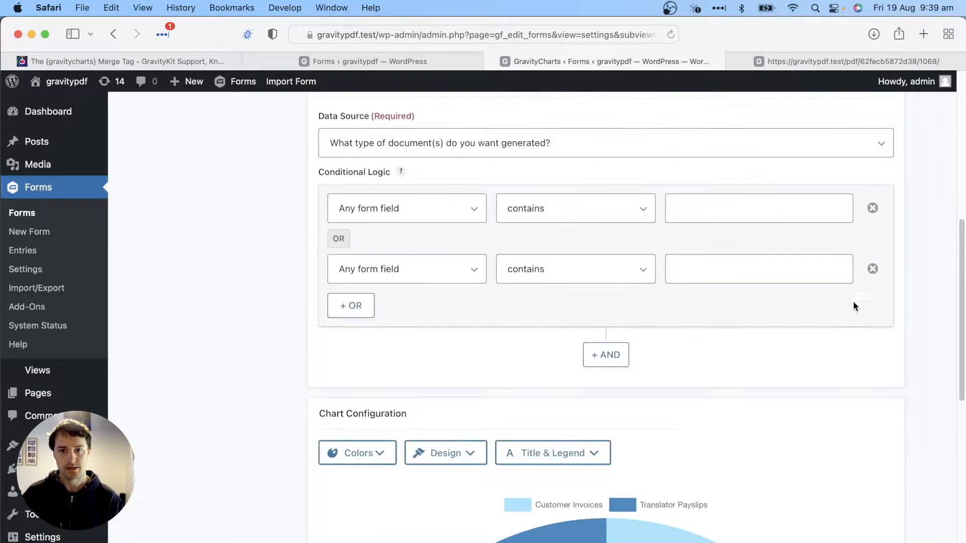
click(873, 269)
click(873, 208)
scroll(811, 273, up, 10)
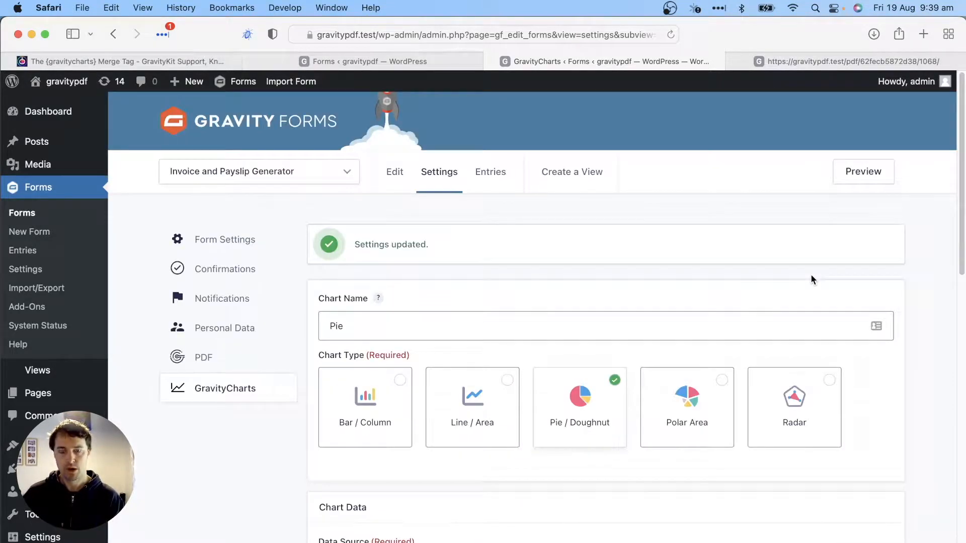
Reload the generated PDF and review its bar and pie charts at reduced zoom
click(809, 61)
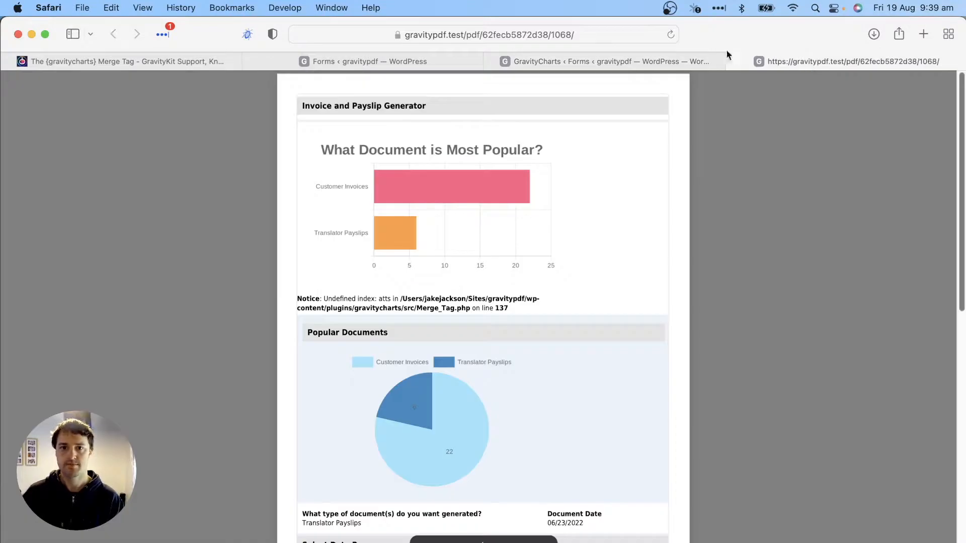
click(671, 34)
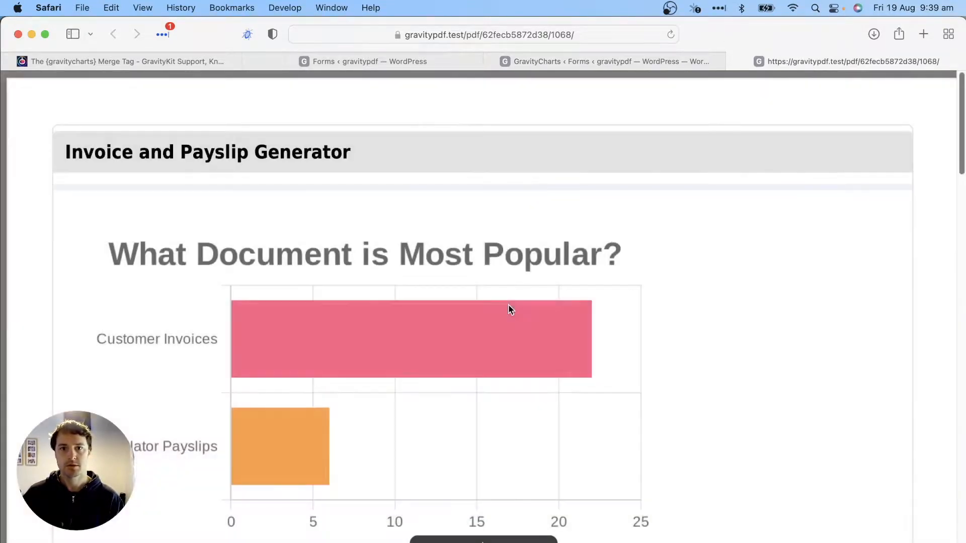
click(428, 542)
click(428, 542)
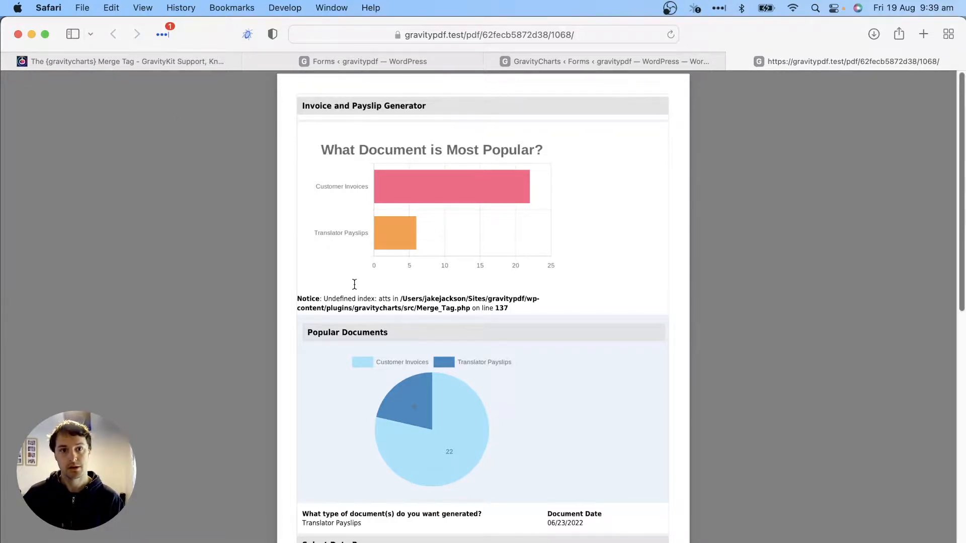
Return from the merge tag documentation to the GravityKit image charts article and find its Saving Charts as Static Images section
click(173, 59)
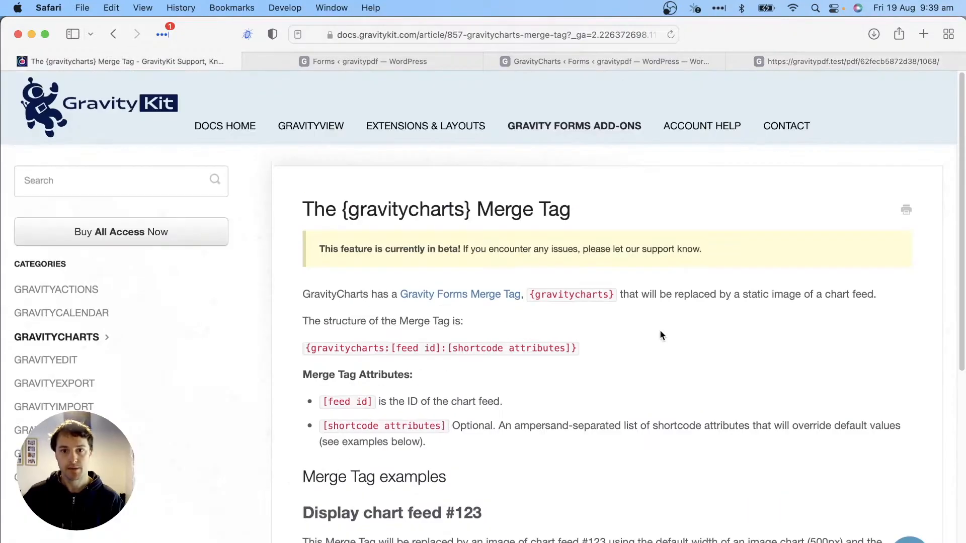
click(112, 34)
scroll(328, 255, down, 8)
scroll(388, 304, up, 10)
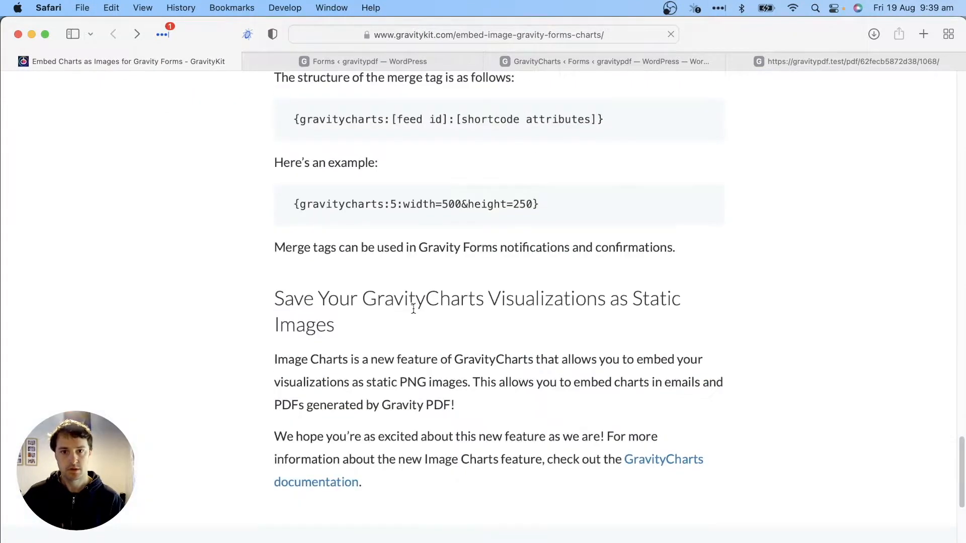
scroll(450, 314, up, 15)
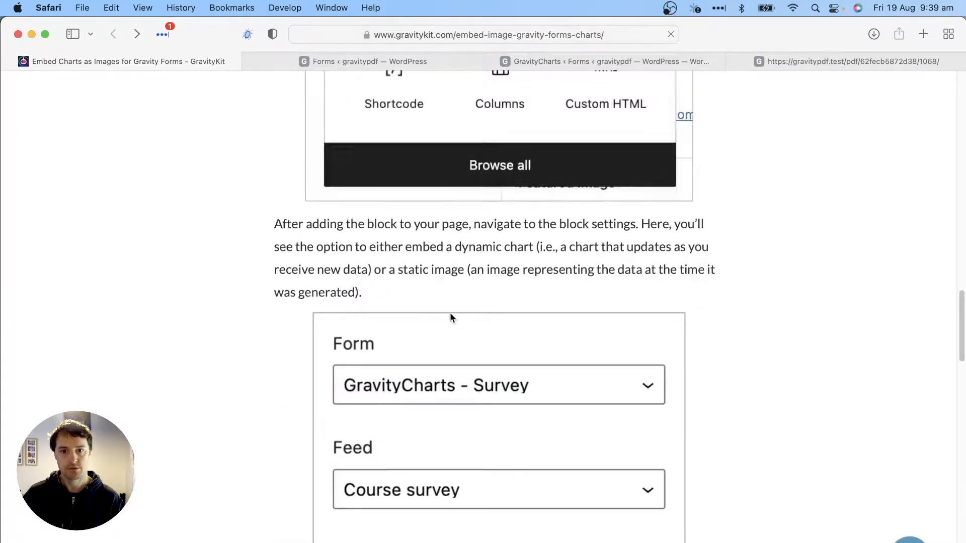
scroll(450, 313, up, 3)
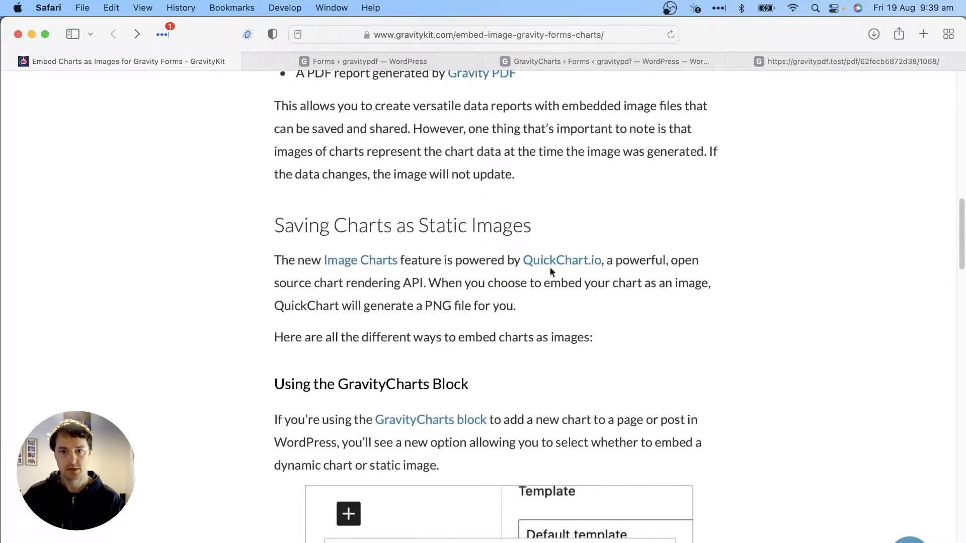
Follow the article's QuickChart.io link and compare the Community, Professional and Enterprise plans on the pricing page
click(558, 260)
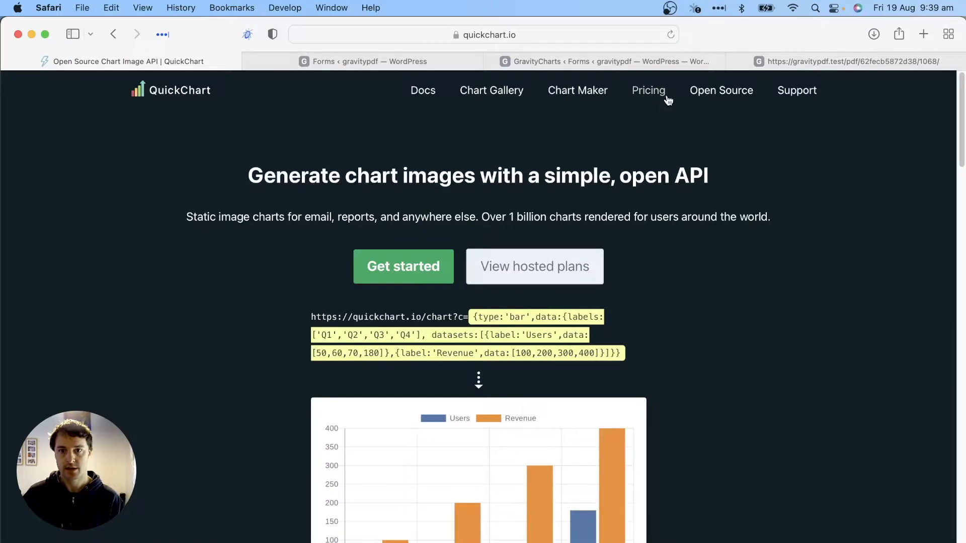
click(661, 95)
scroll(322, 403, down, 4)
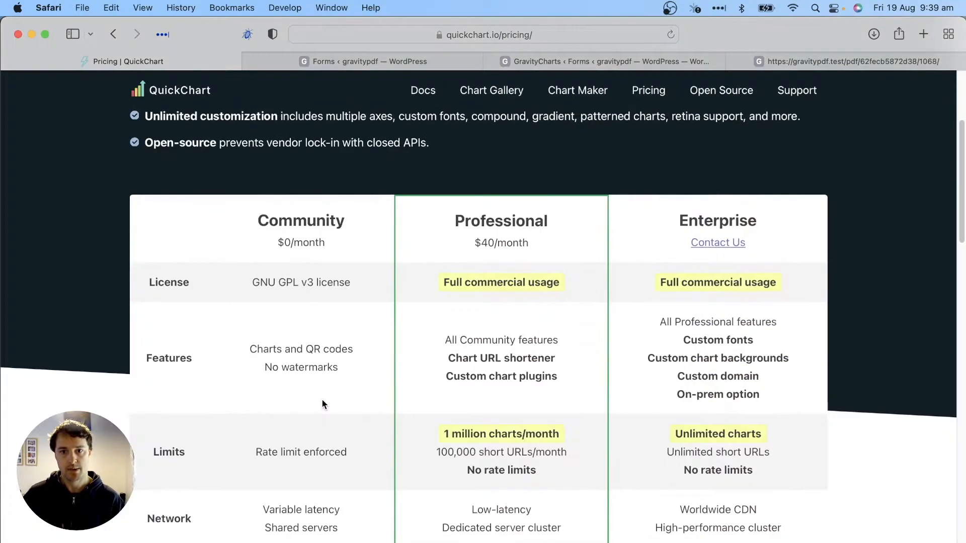
scroll(324, 403, down, 2)
scroll(467, 398, down, 1)
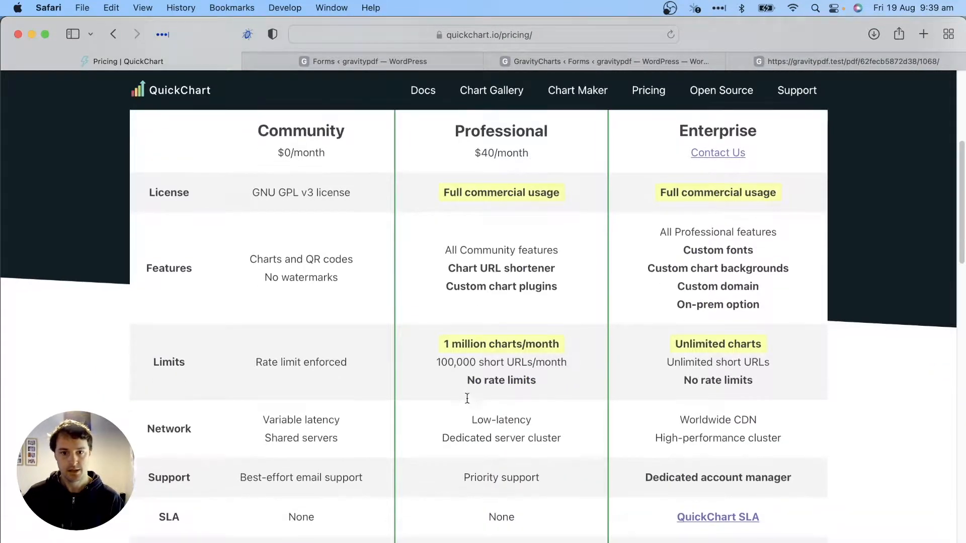
scroll(461, 392, up, 1)
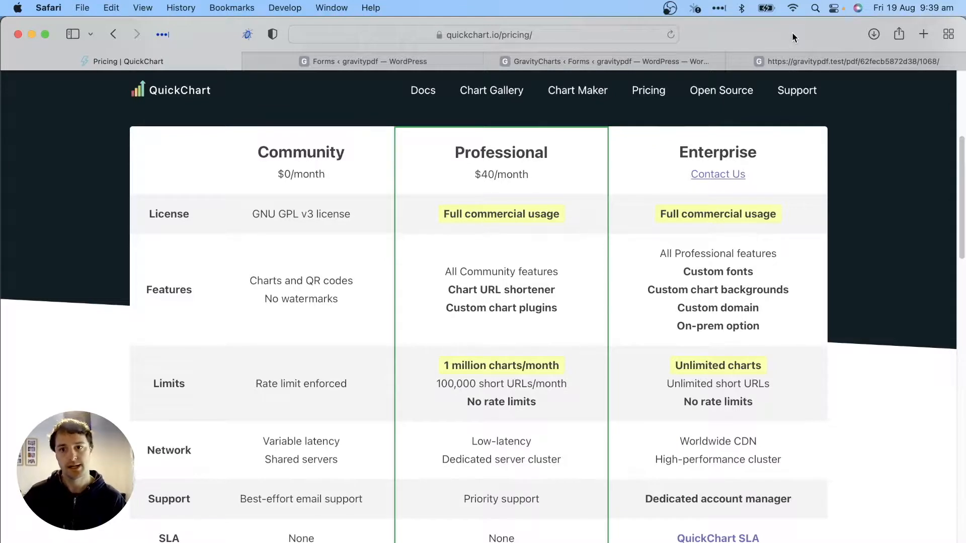
Go back to the generated PDF and highlight the PHP notice below the bar chart
click(808, 59)
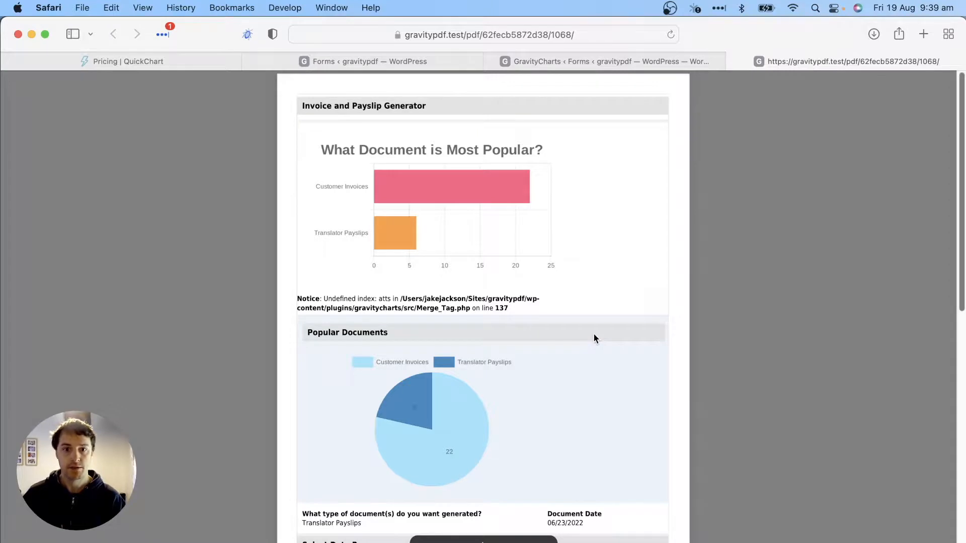
drag(530, 312, 304, 297)
click(302, 297)
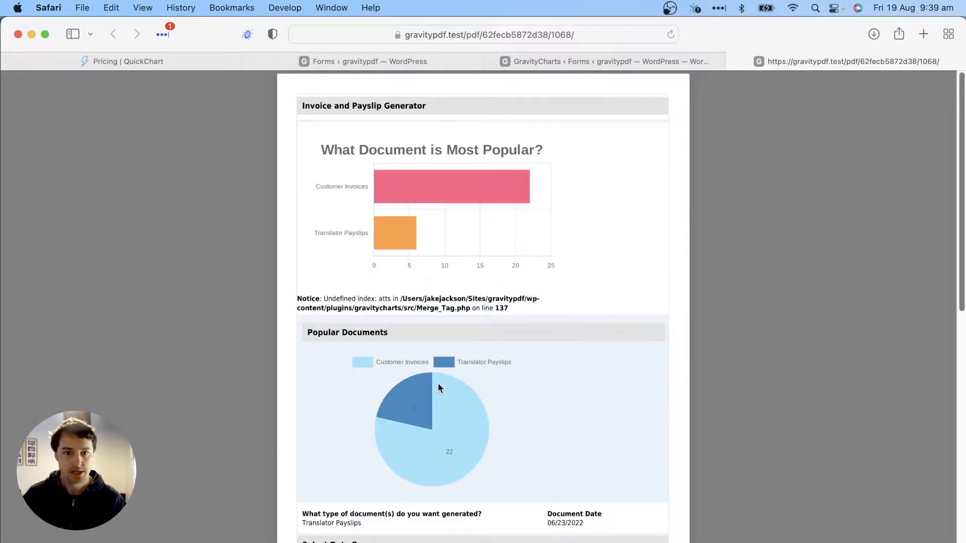